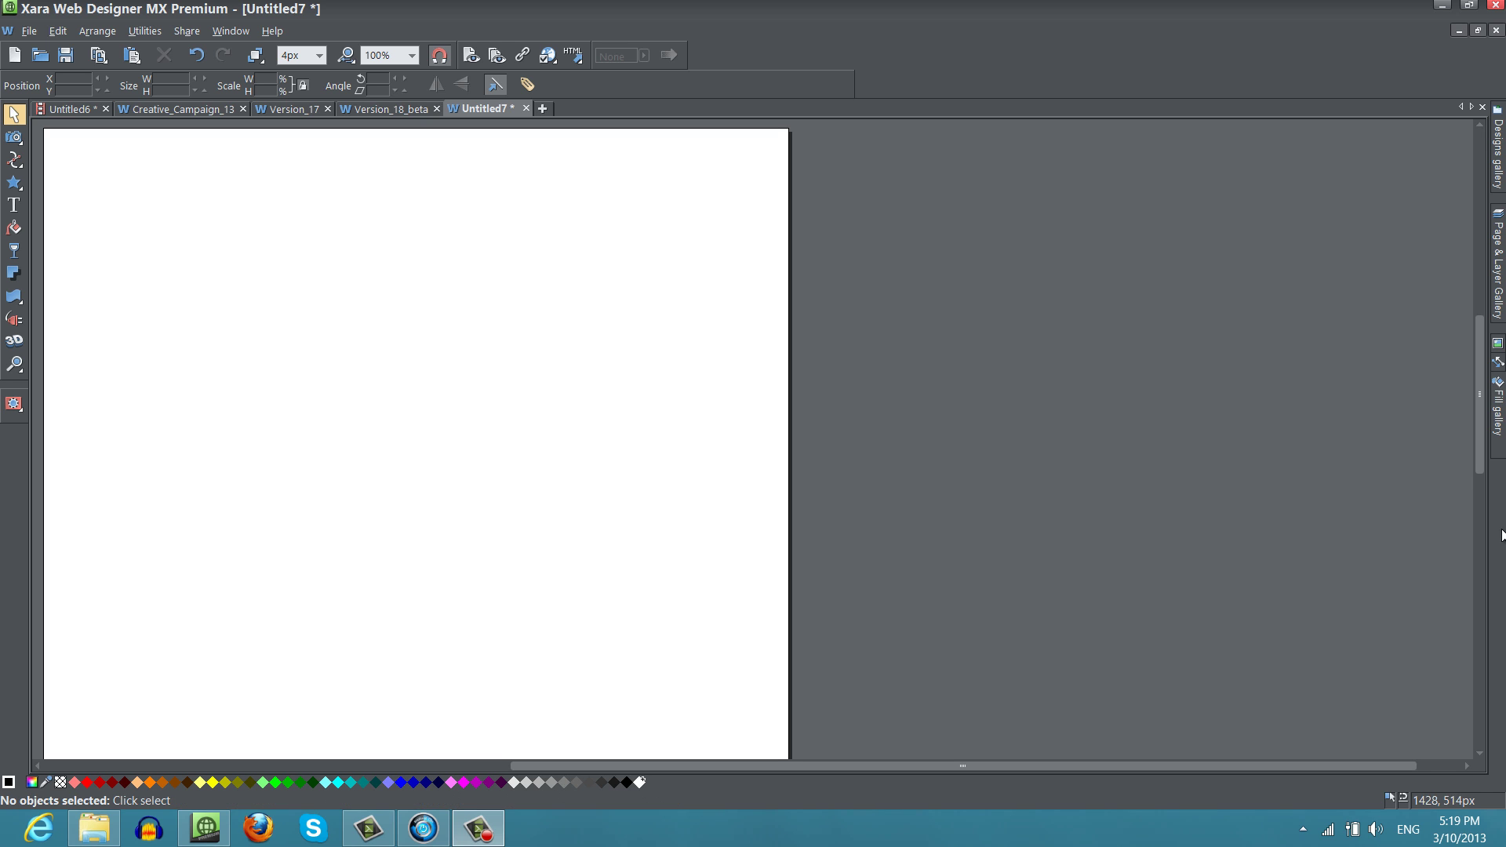
Step: Pin the Designs gallery open and expand Page Elements › Photos › Landscape Photos
click(1500, 214)
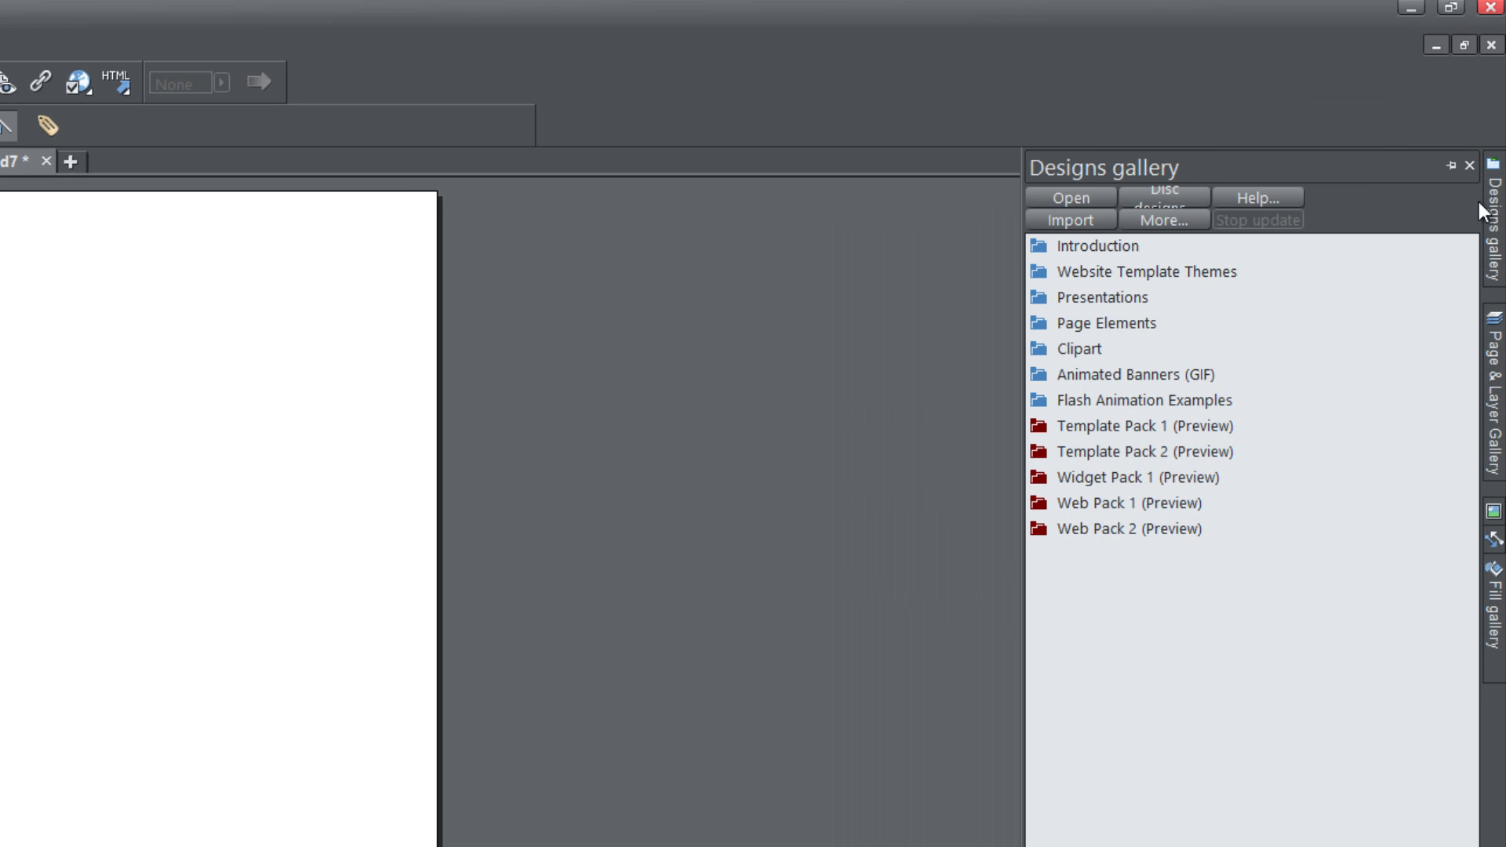
click(1452, 166)
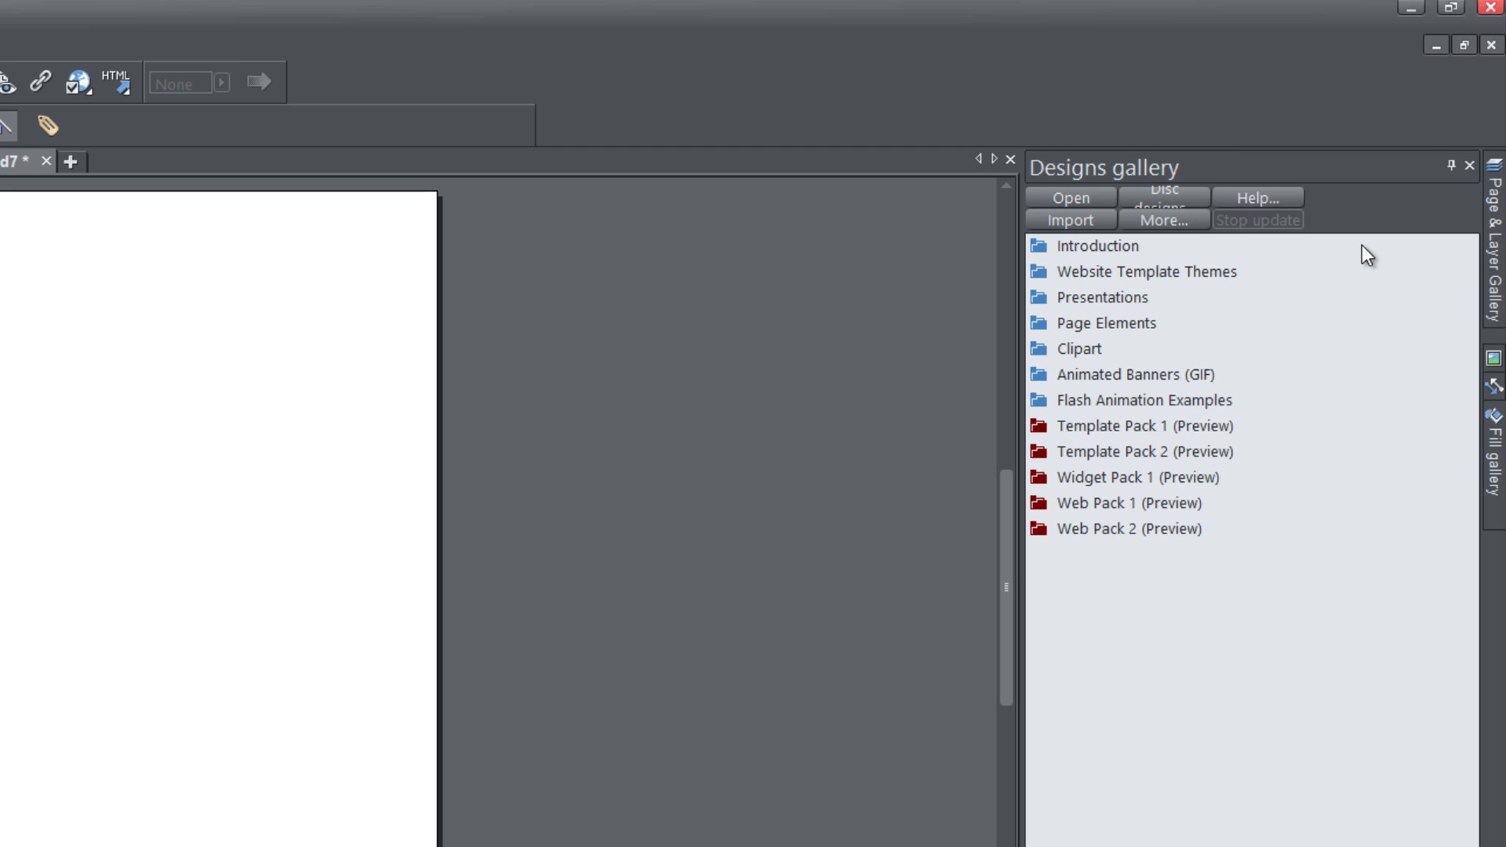
click(1034, 323)
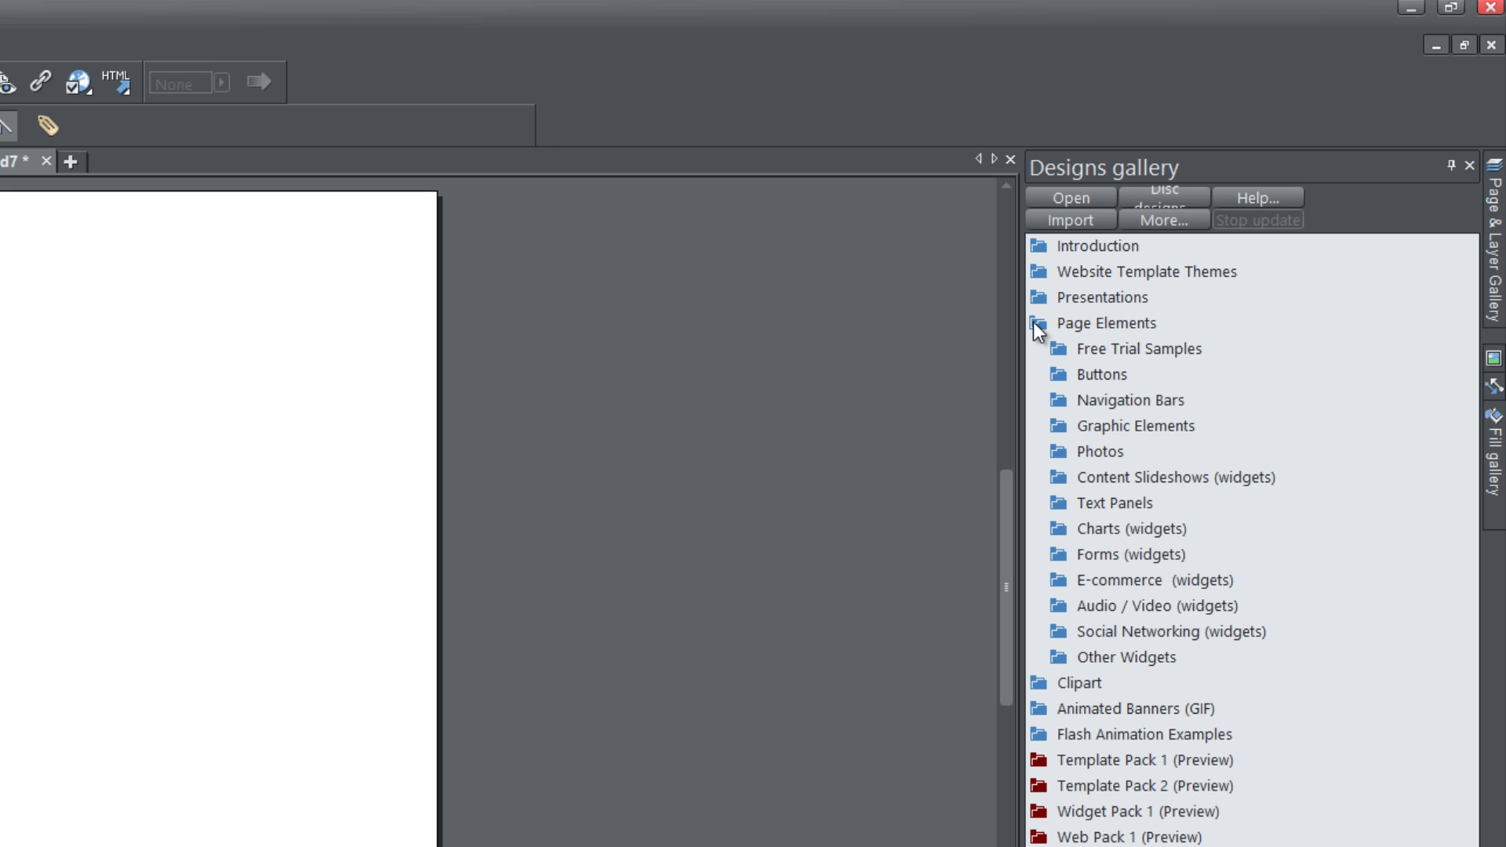
click(1059, 454)
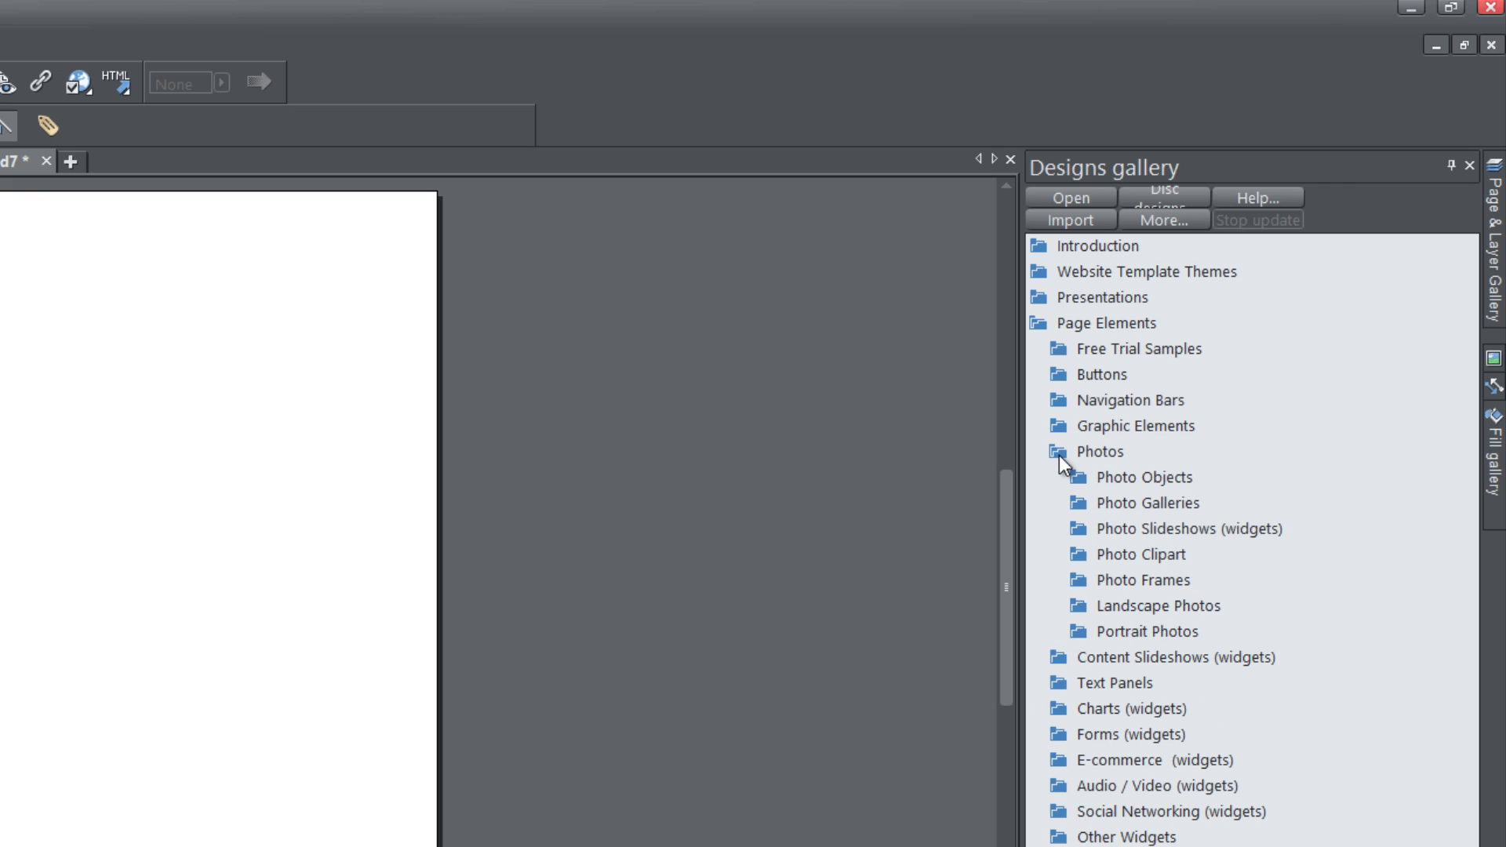
click(1076, 610)
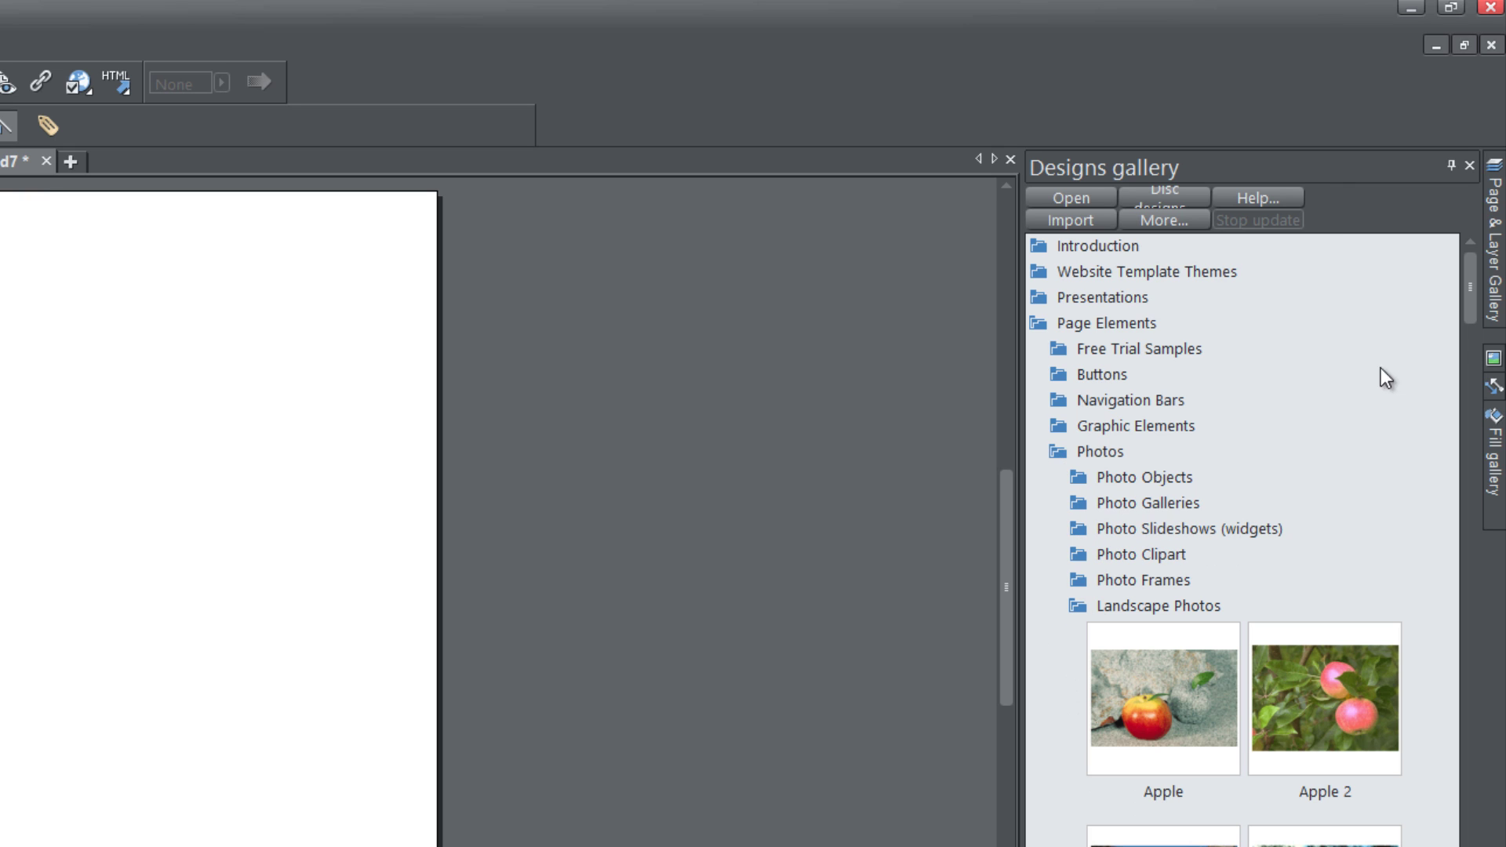
scroll(1168, 426, down, 5)
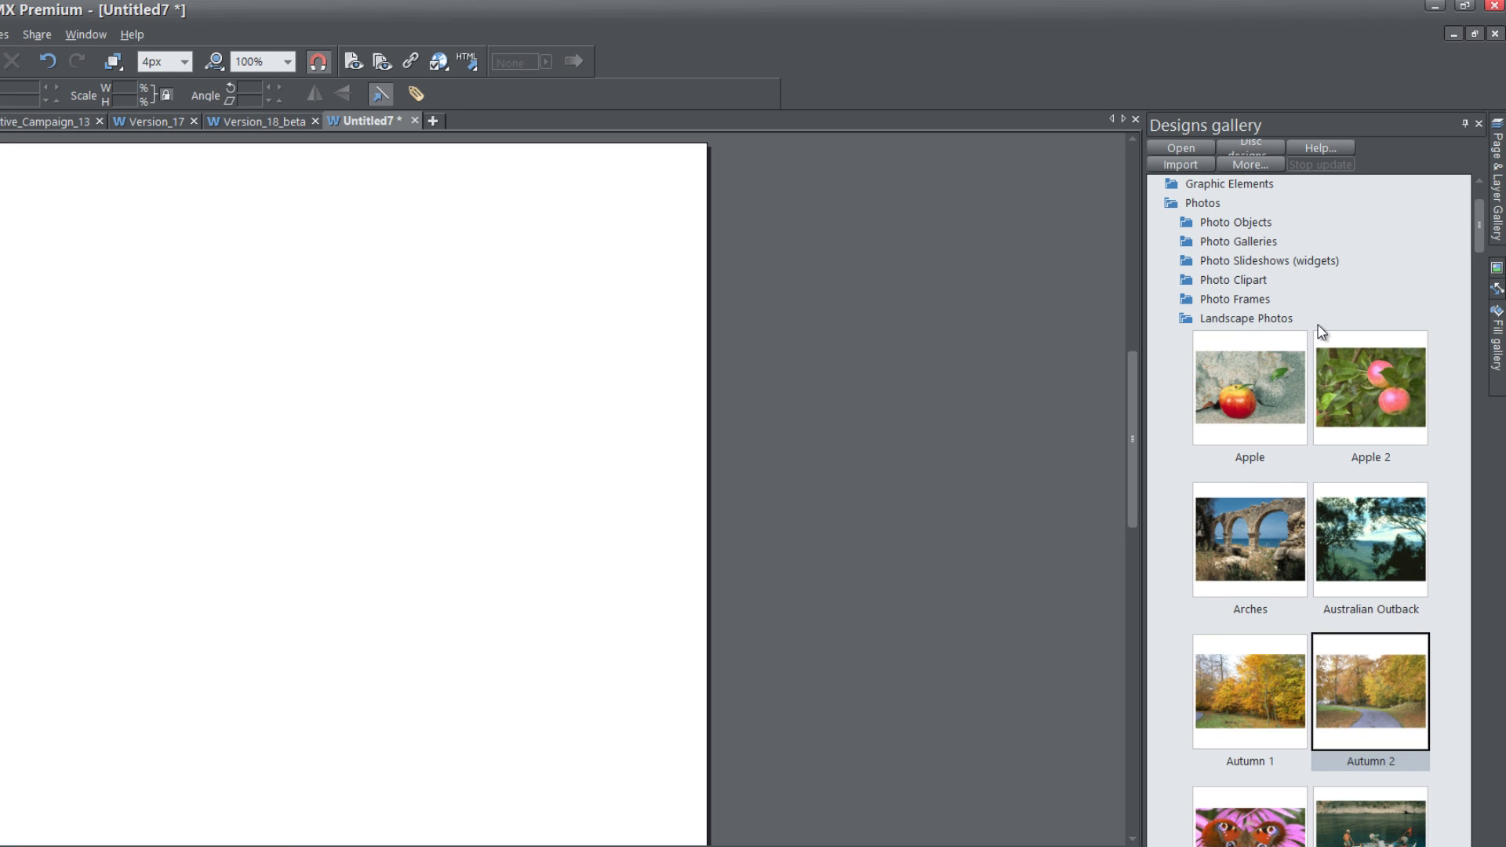
Step: Place the Apple photo at the page's top-left at half size and duplicate it to the right
drag(1277, 370, 37, 238)
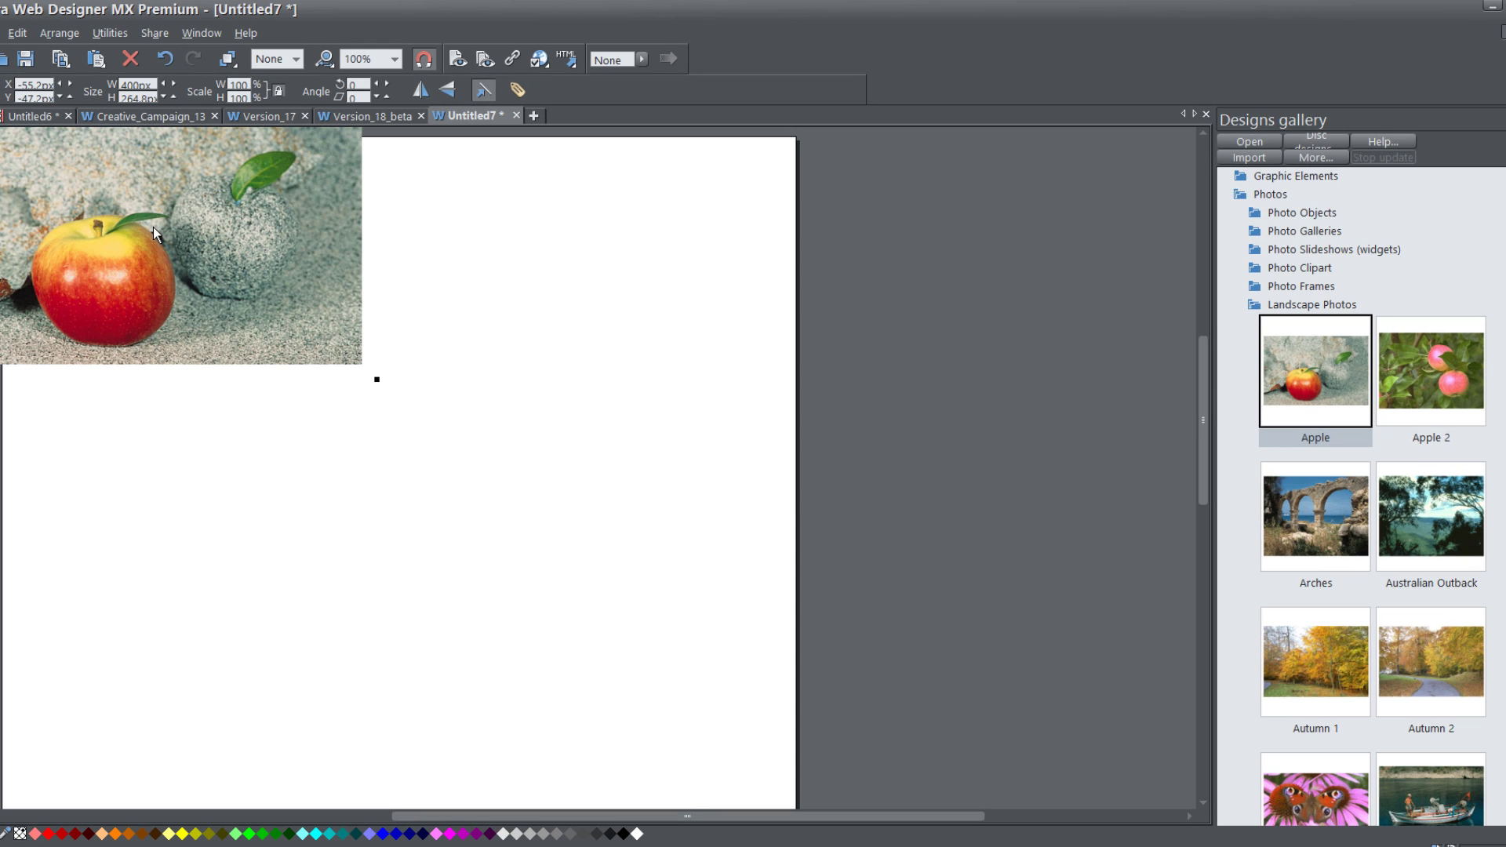
drag(153, 227, 228, 298)
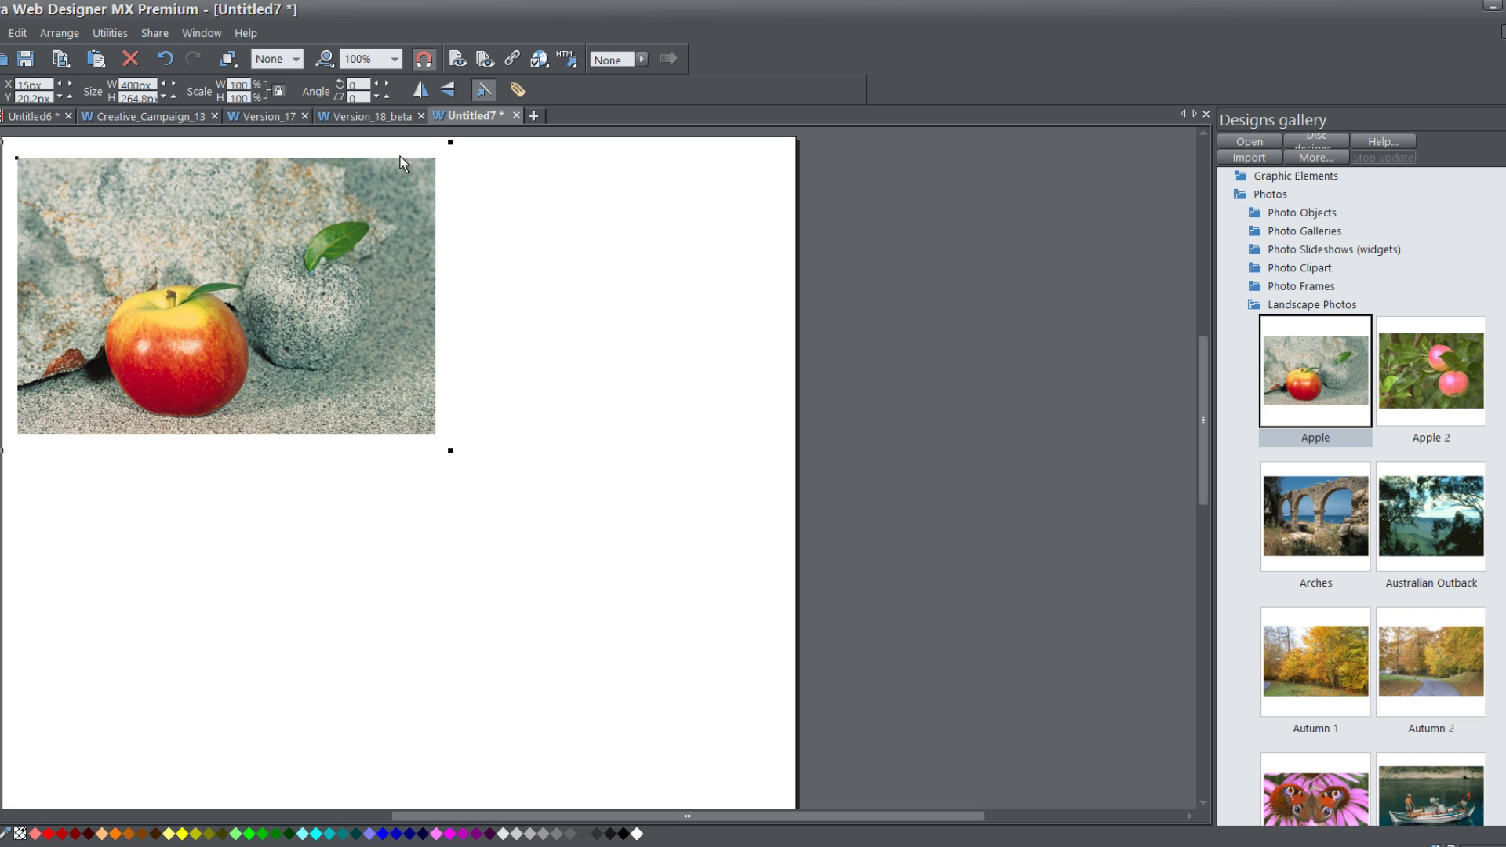
drag(450, 142, 105, 187)
key(ctrl+c)
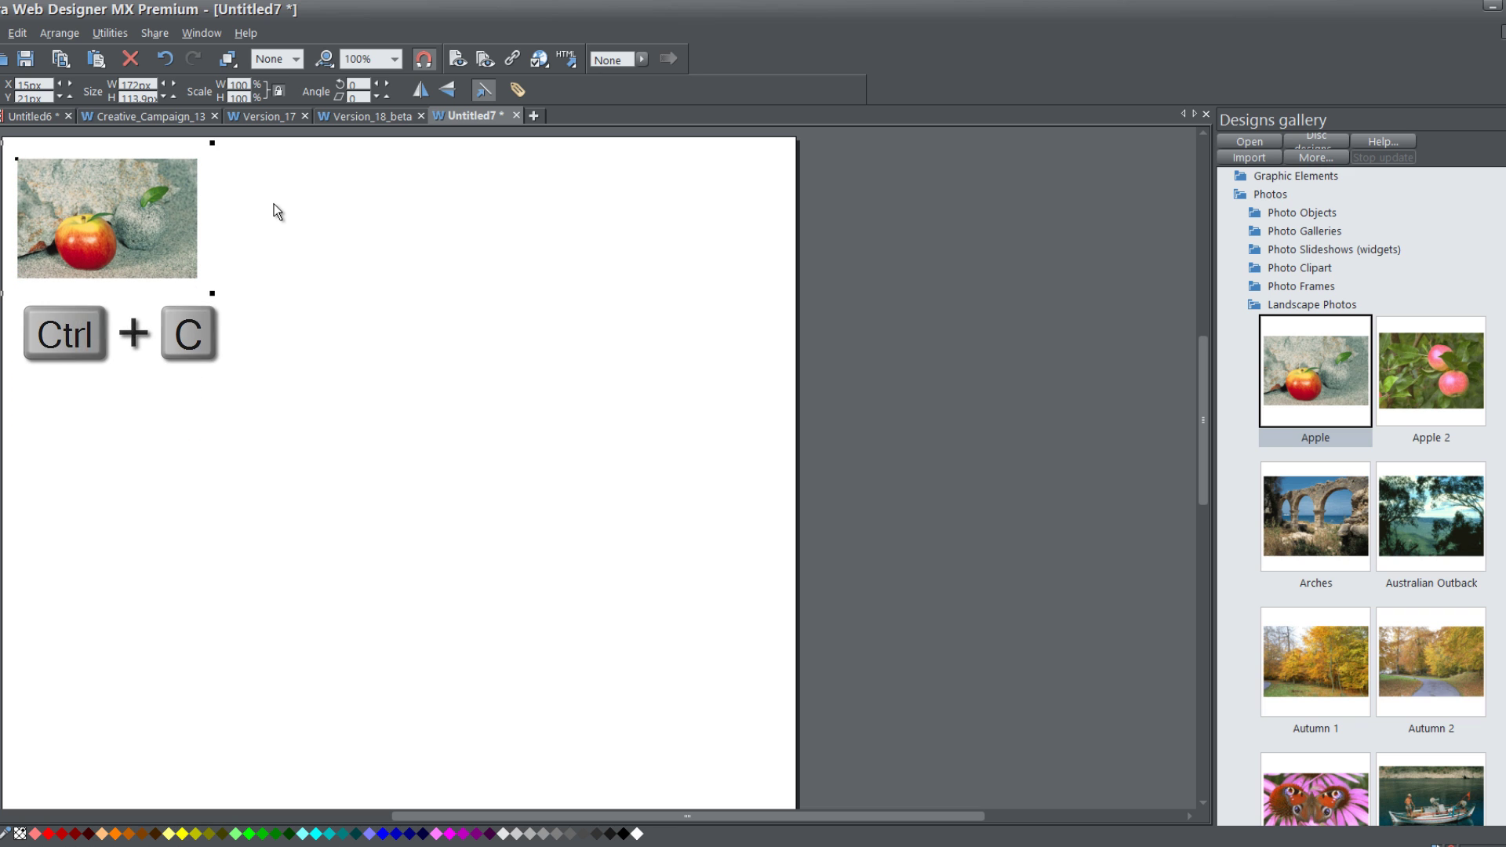
key(ctrl+shift+v)
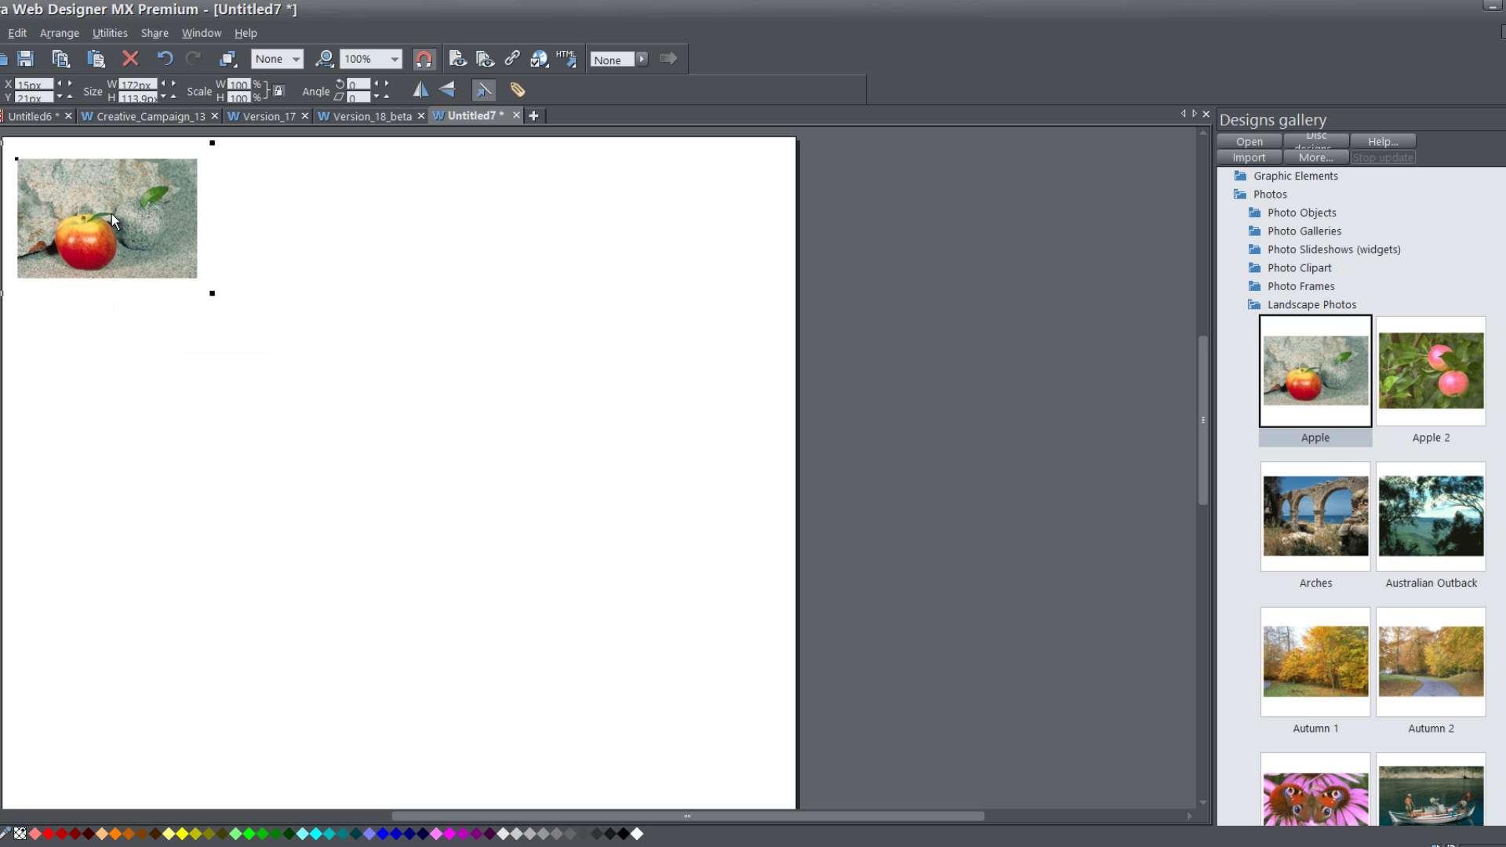
drag(112, 220, 500, 210)
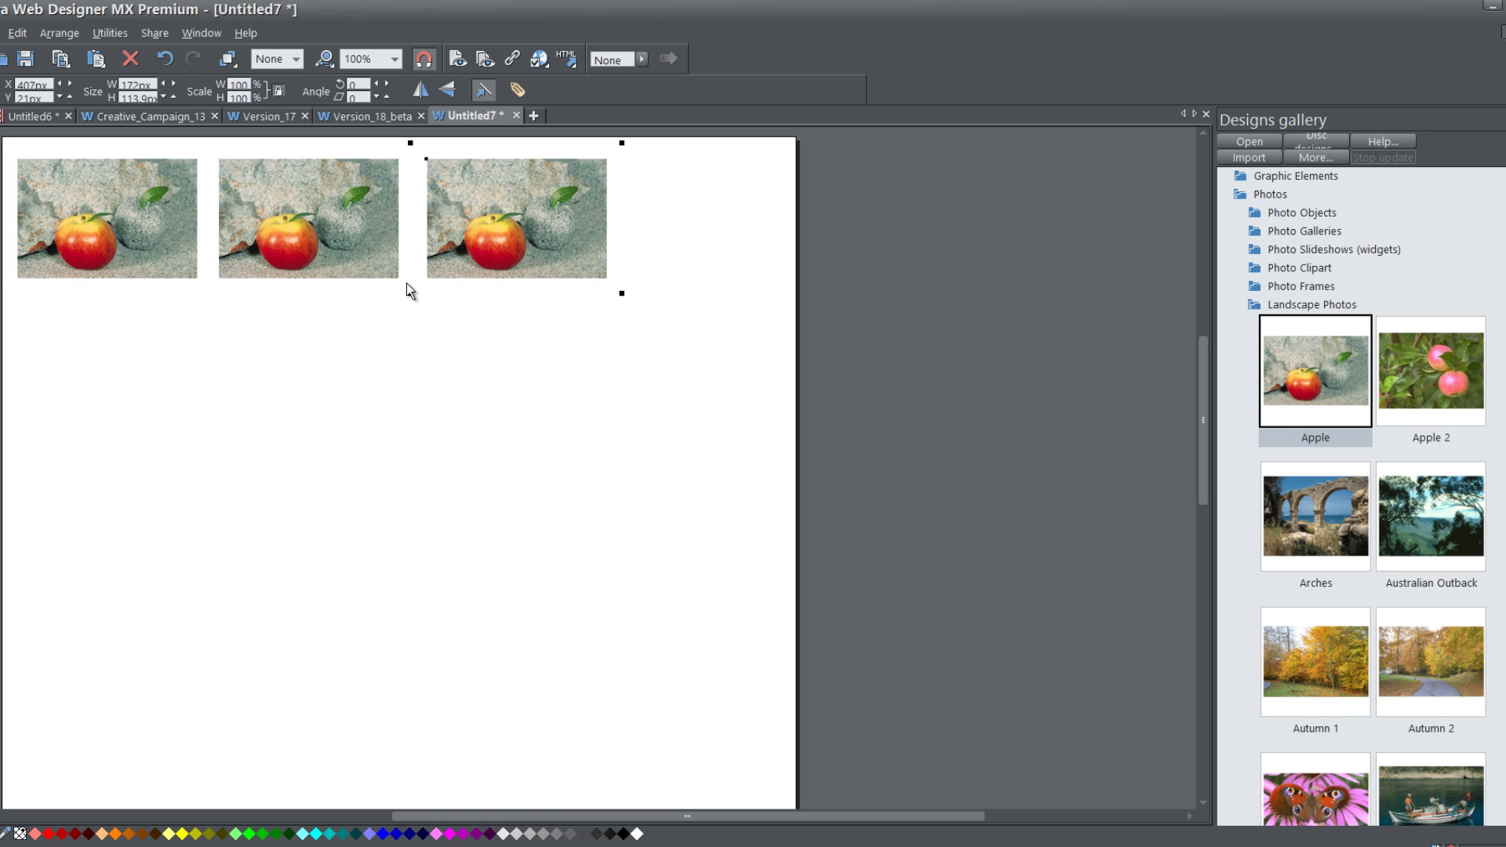
Step: Duplicate the row of three apple photos into a second row below
click(337, 318)
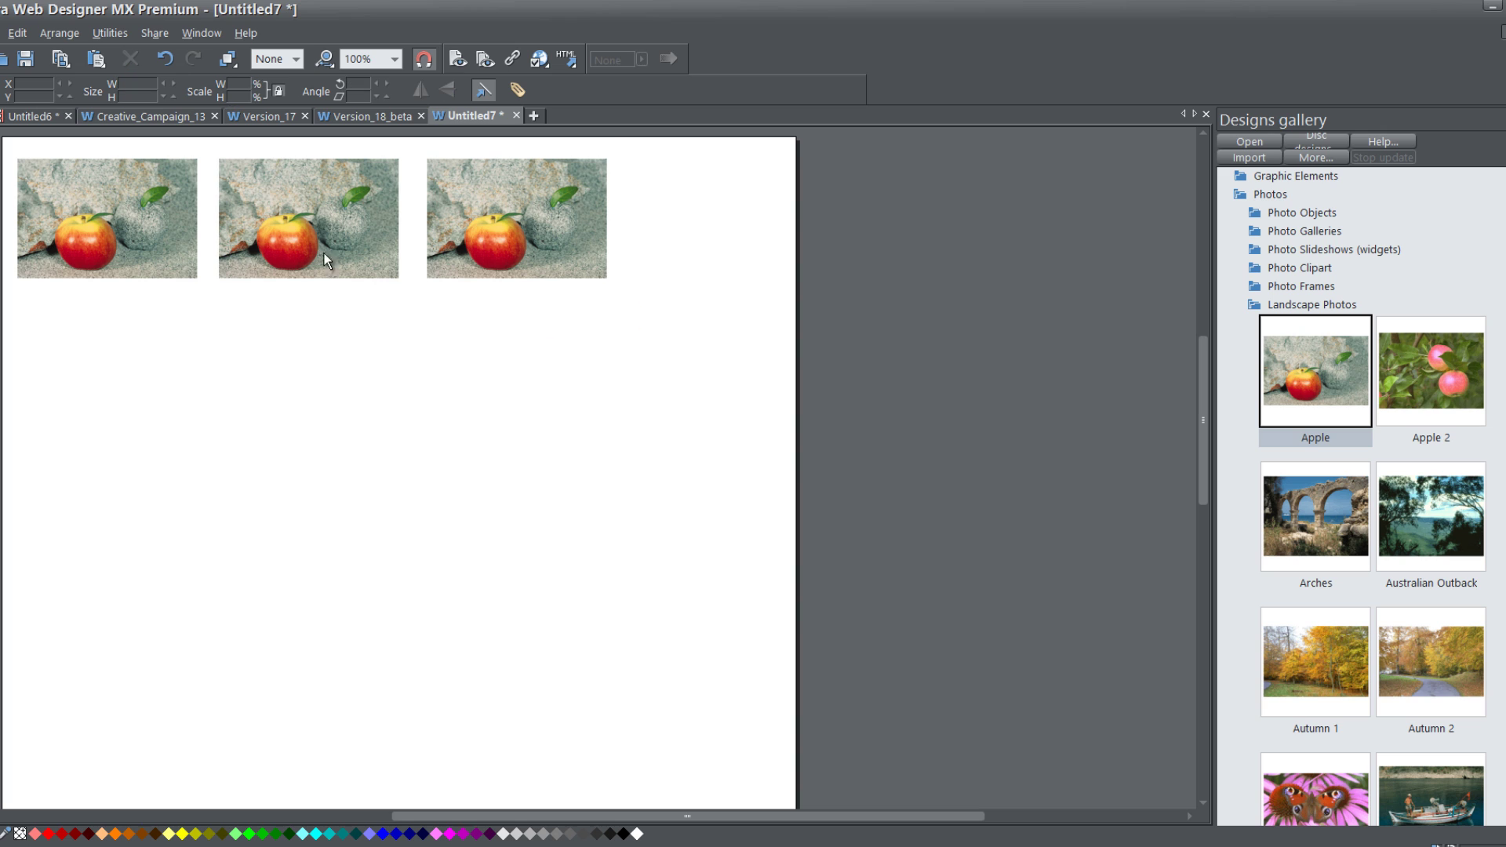
drag(65, 159, 13, 147)
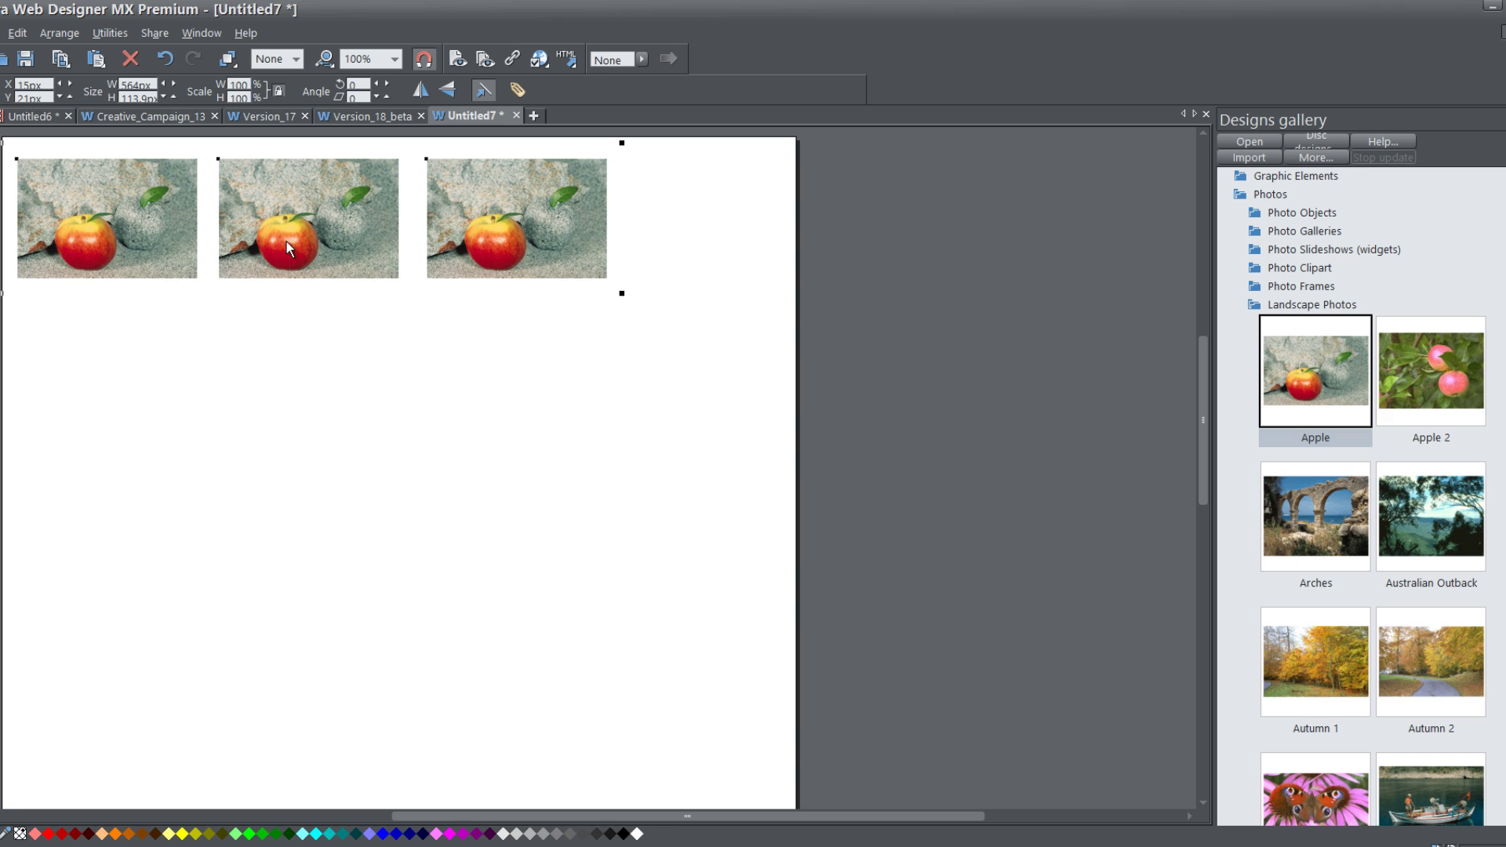
key(ctrl+c)
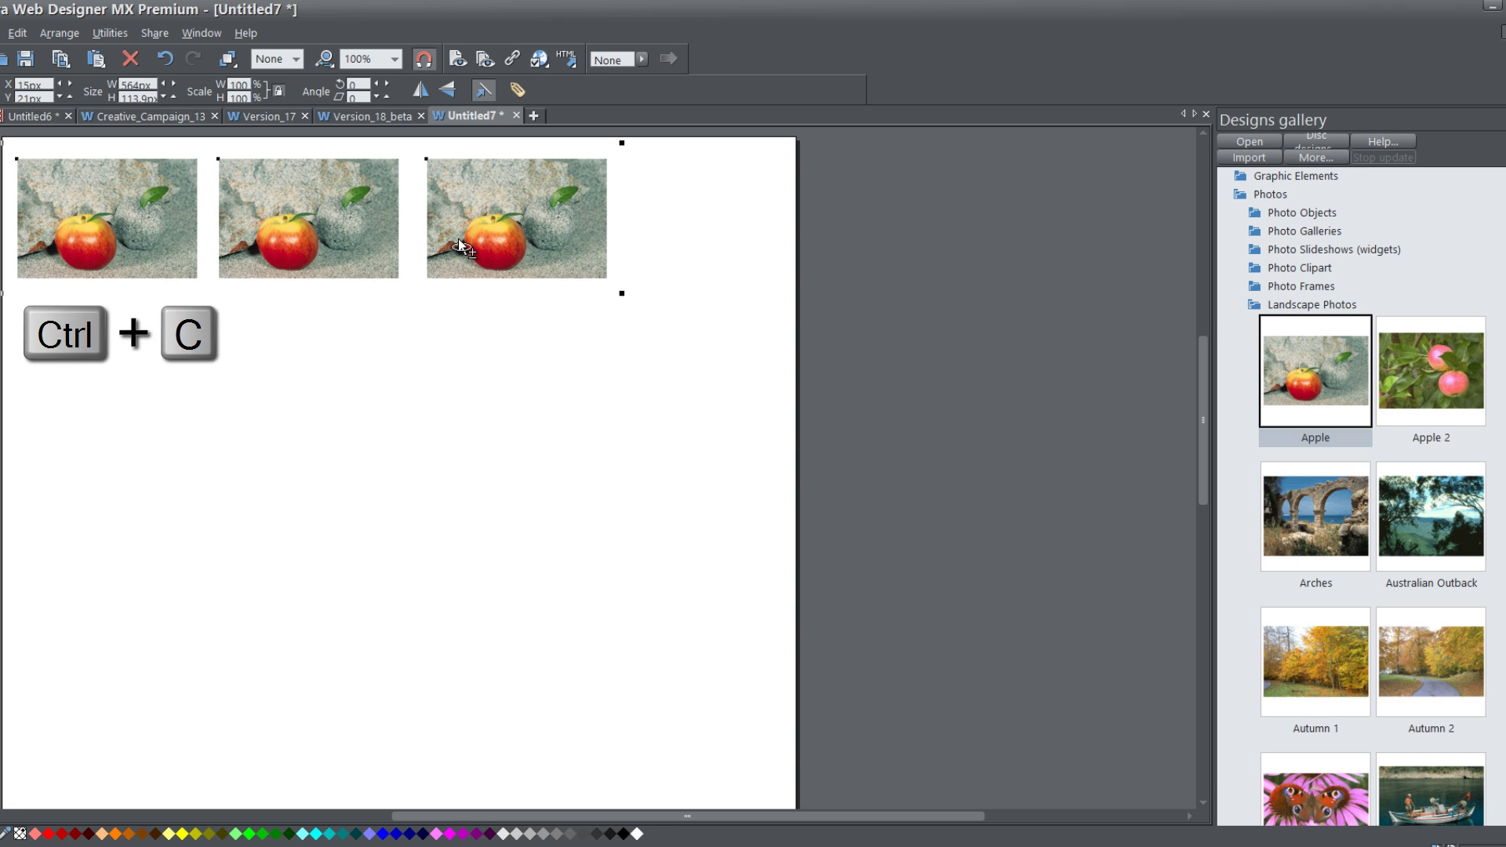
key(ctrl+shift+v)
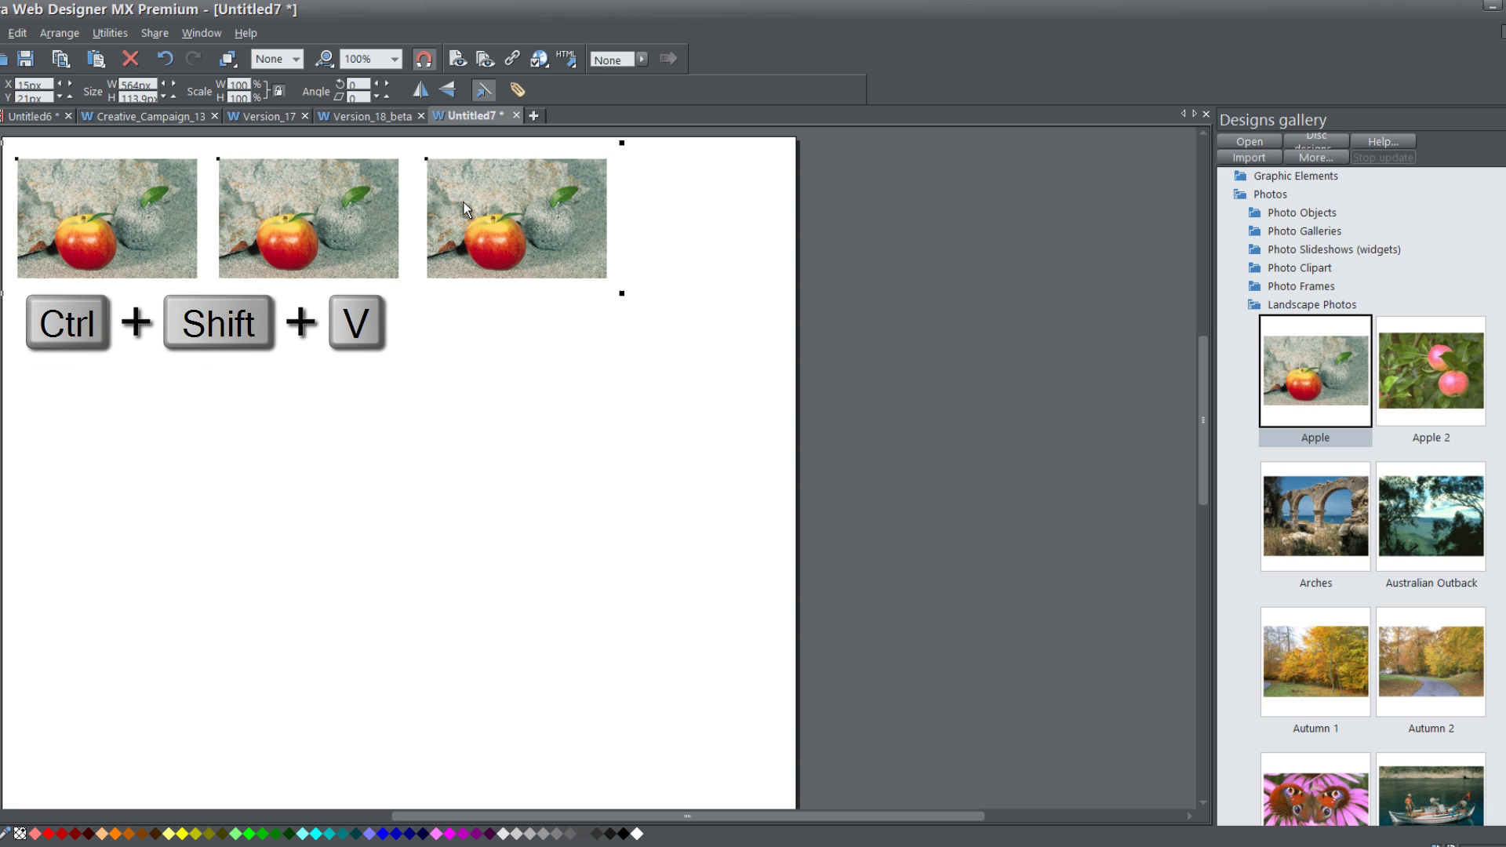
drag(465, 208, 465, 354)
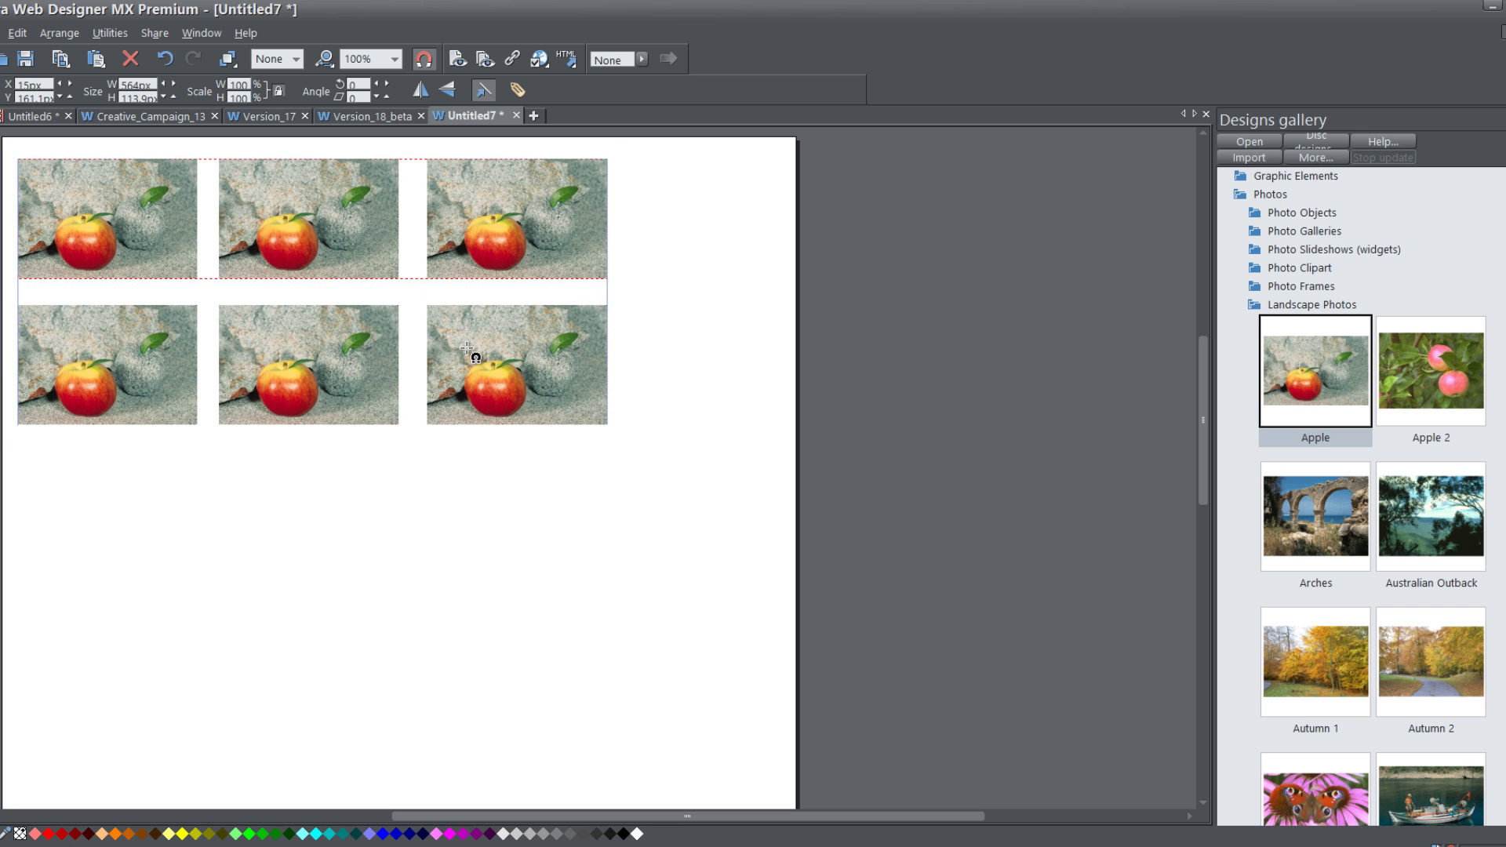
Step: Replace five apple photos with Arches, Australian Outback, Autumn 1, butterfly flower and boat scene
click(631, 347)
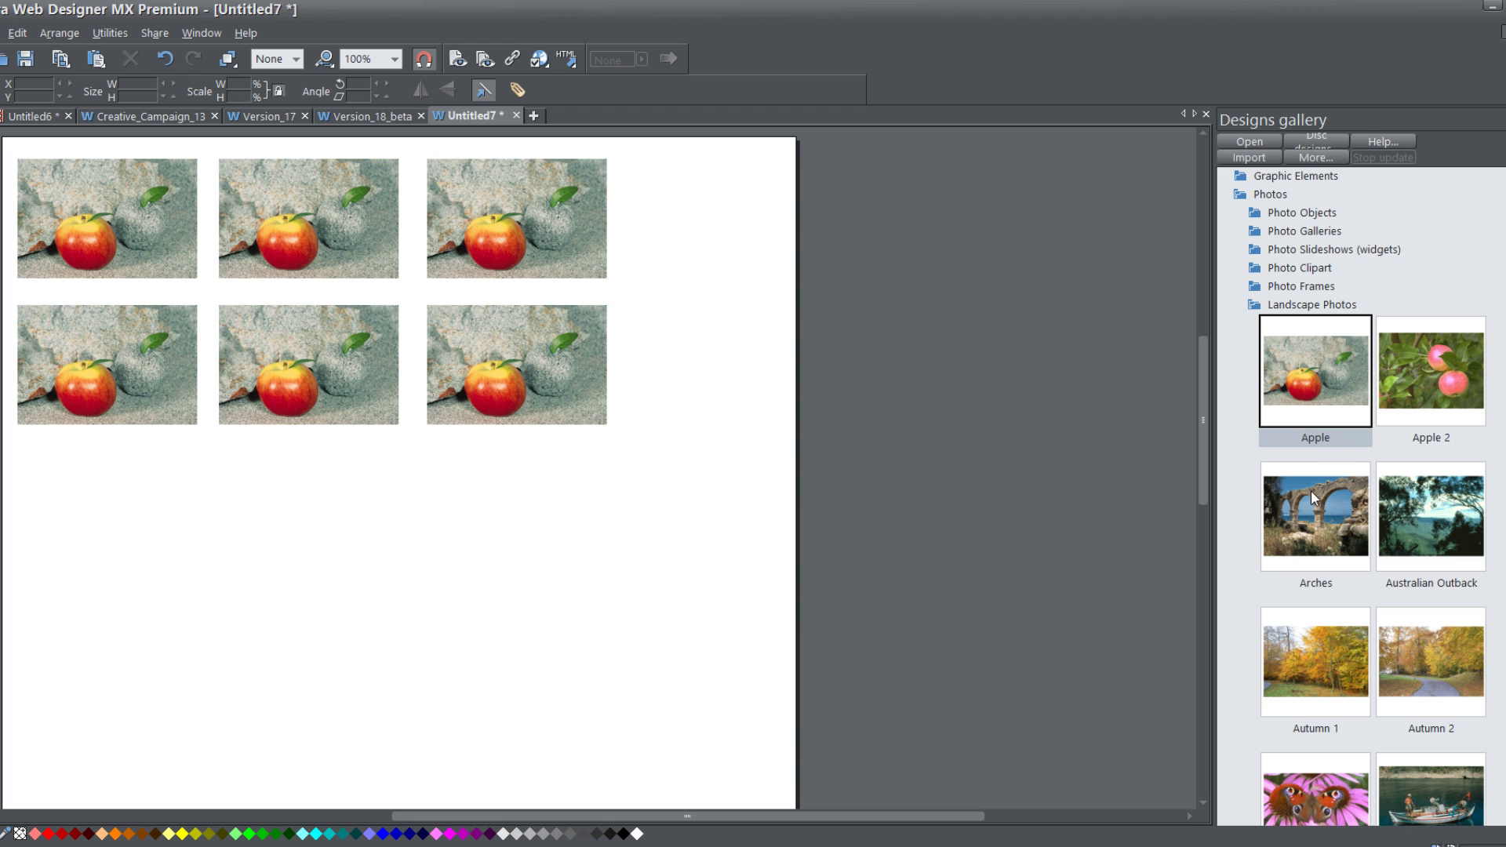
drag(1314, 495, 72, 213)
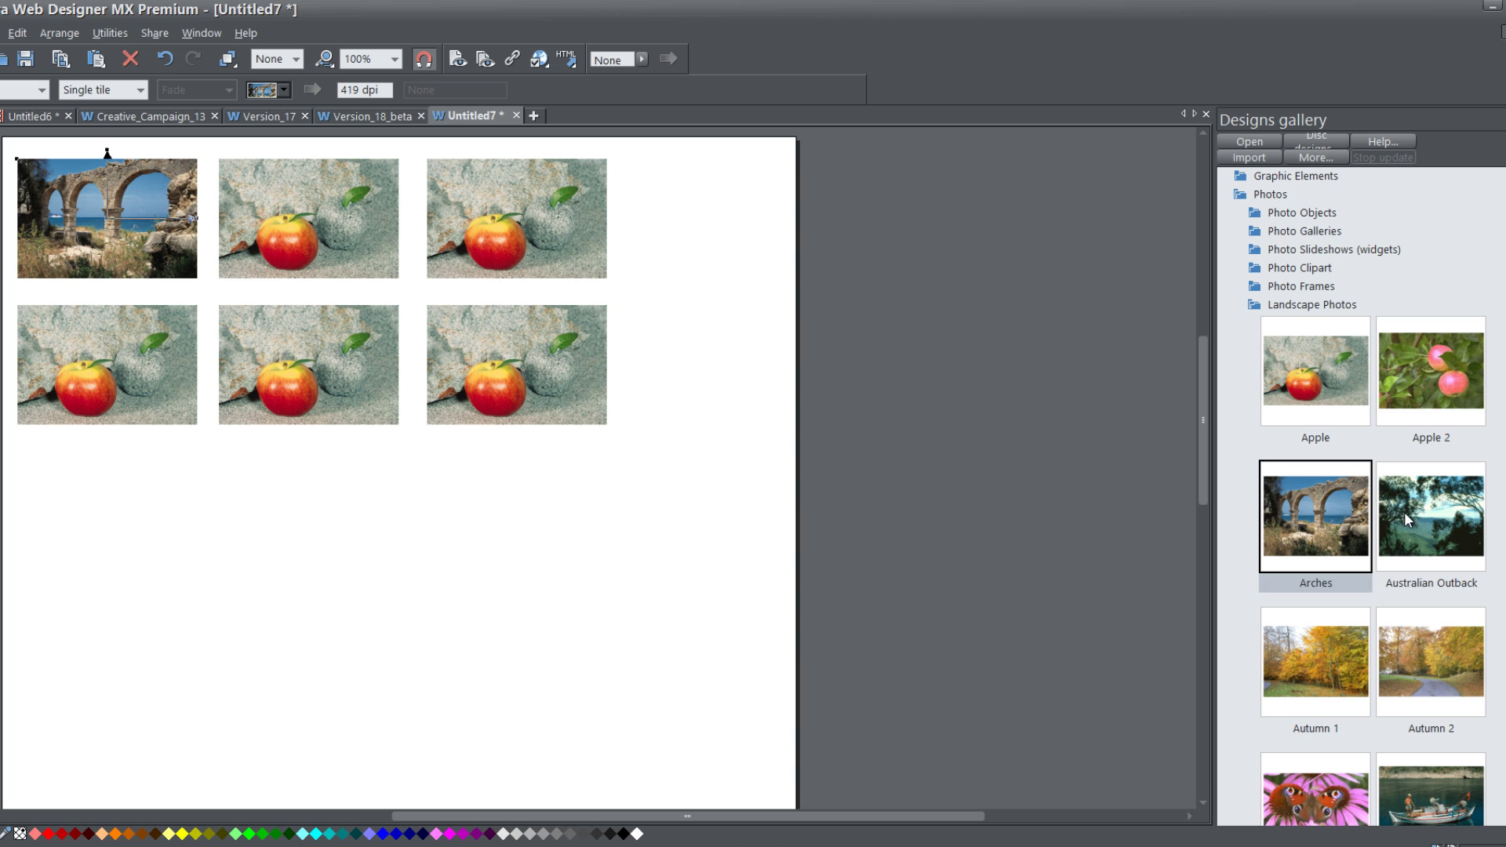
drag(1409, 517, 547, 195)
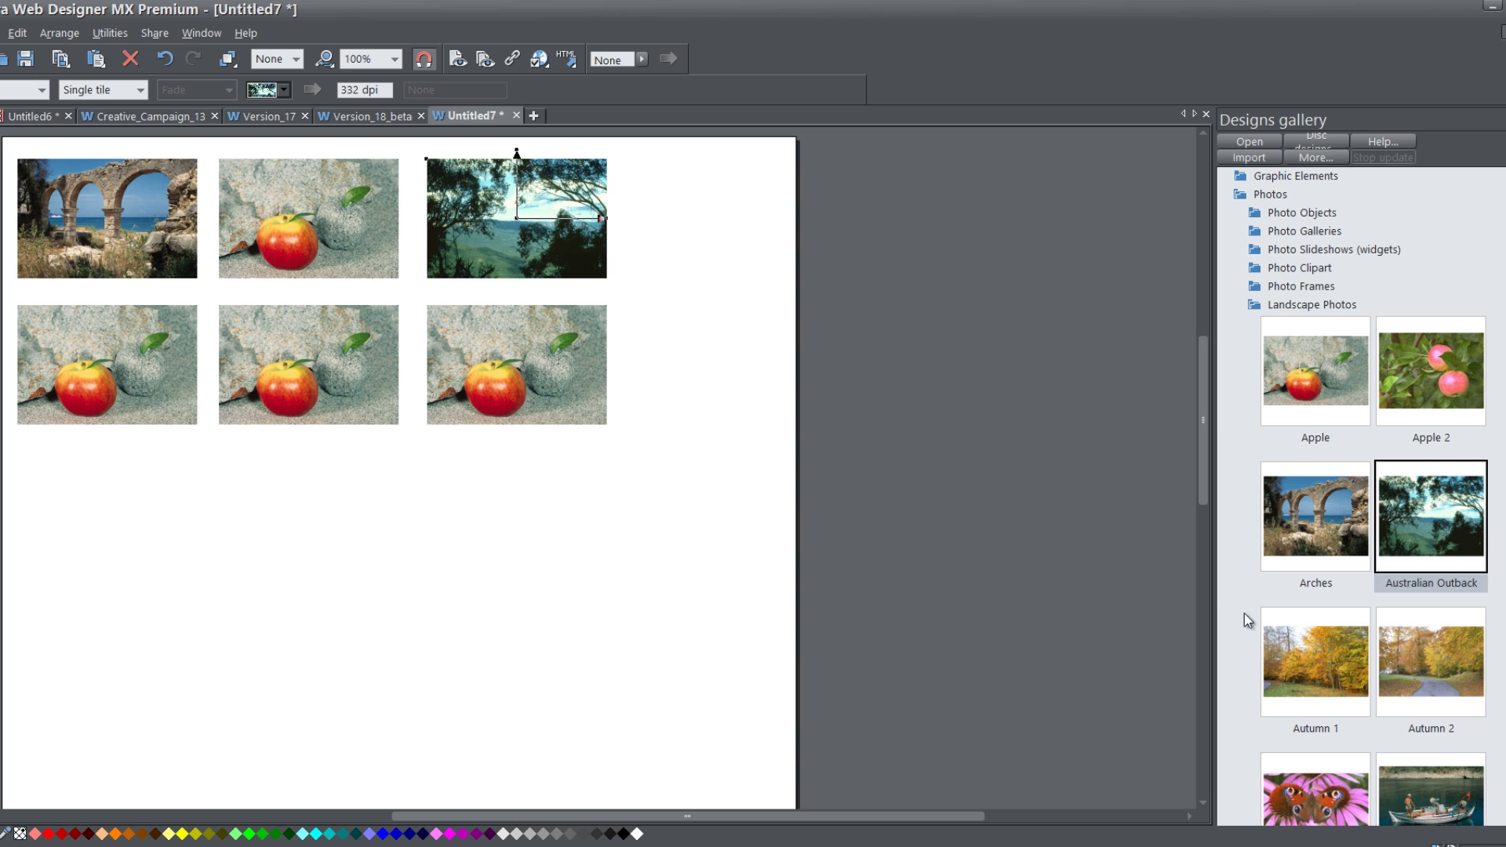
drag(1326, 675, 593, 360)
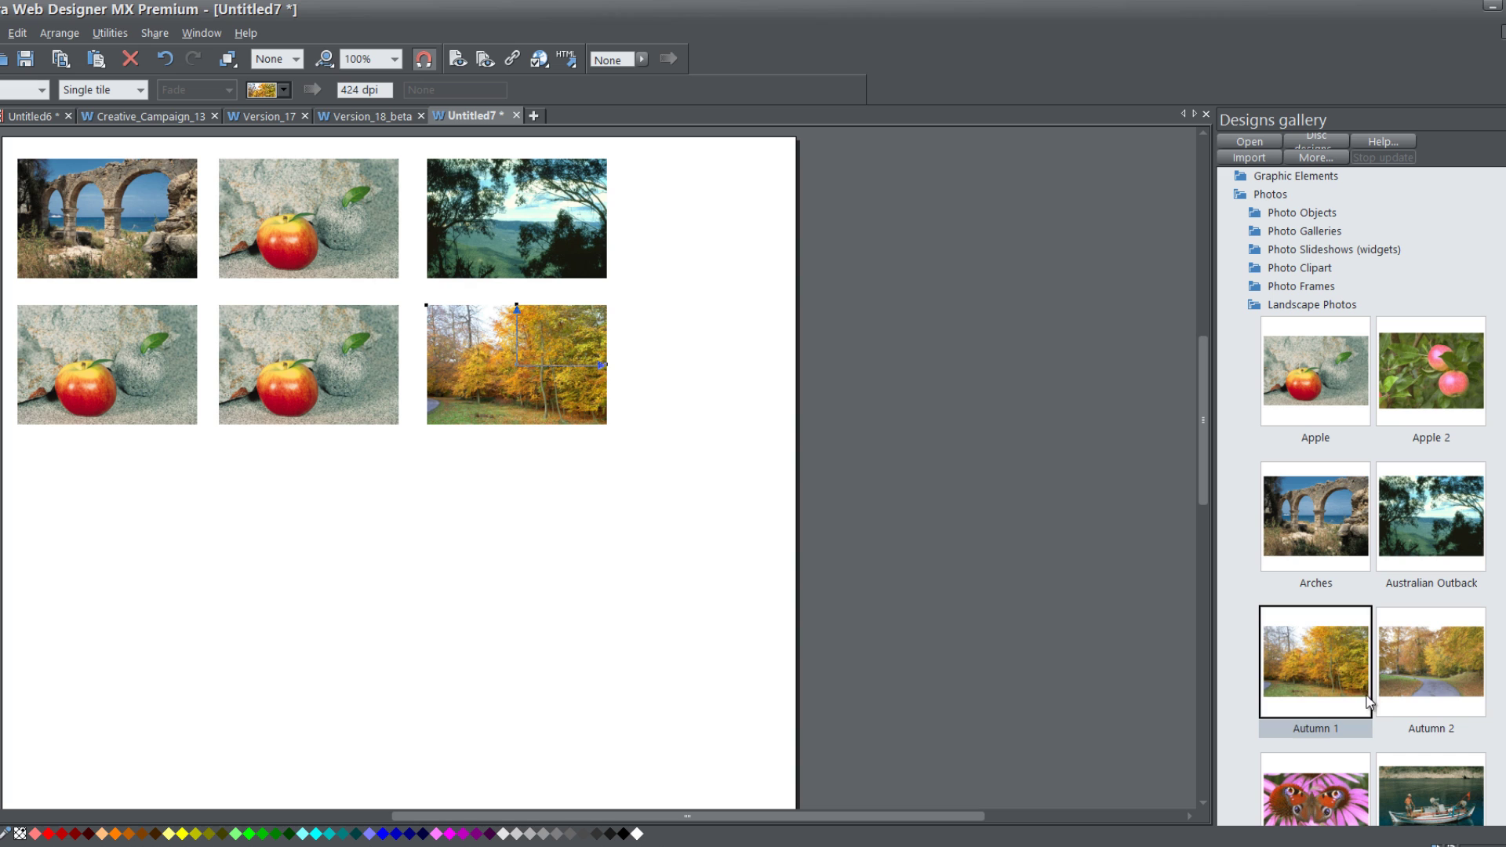
drag(1468, 675, 243, 346)
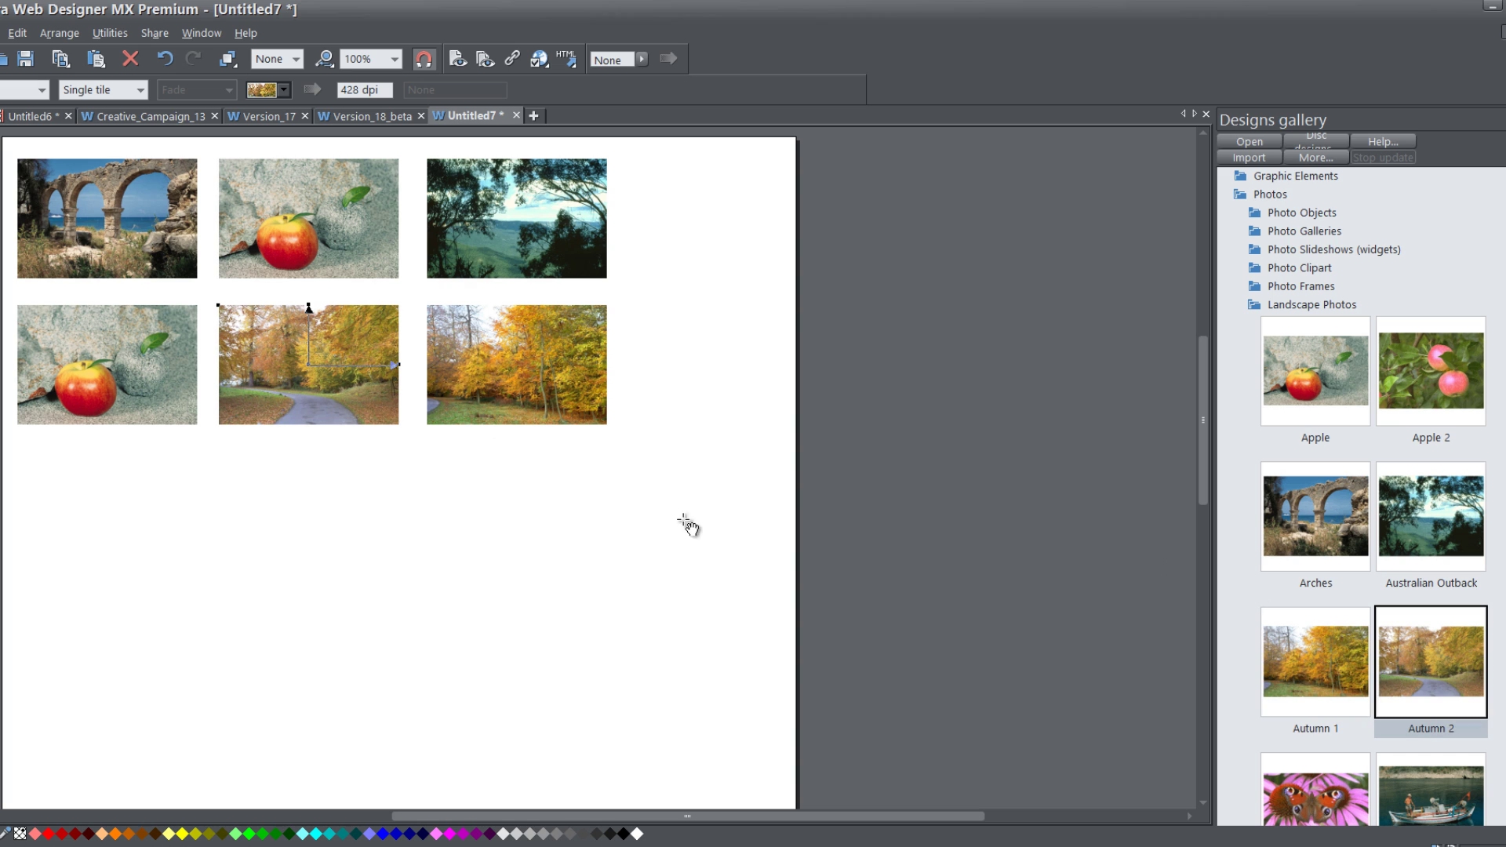
drag(1318, 788, 1299, 773)
drag(257, 347, 194, 354)
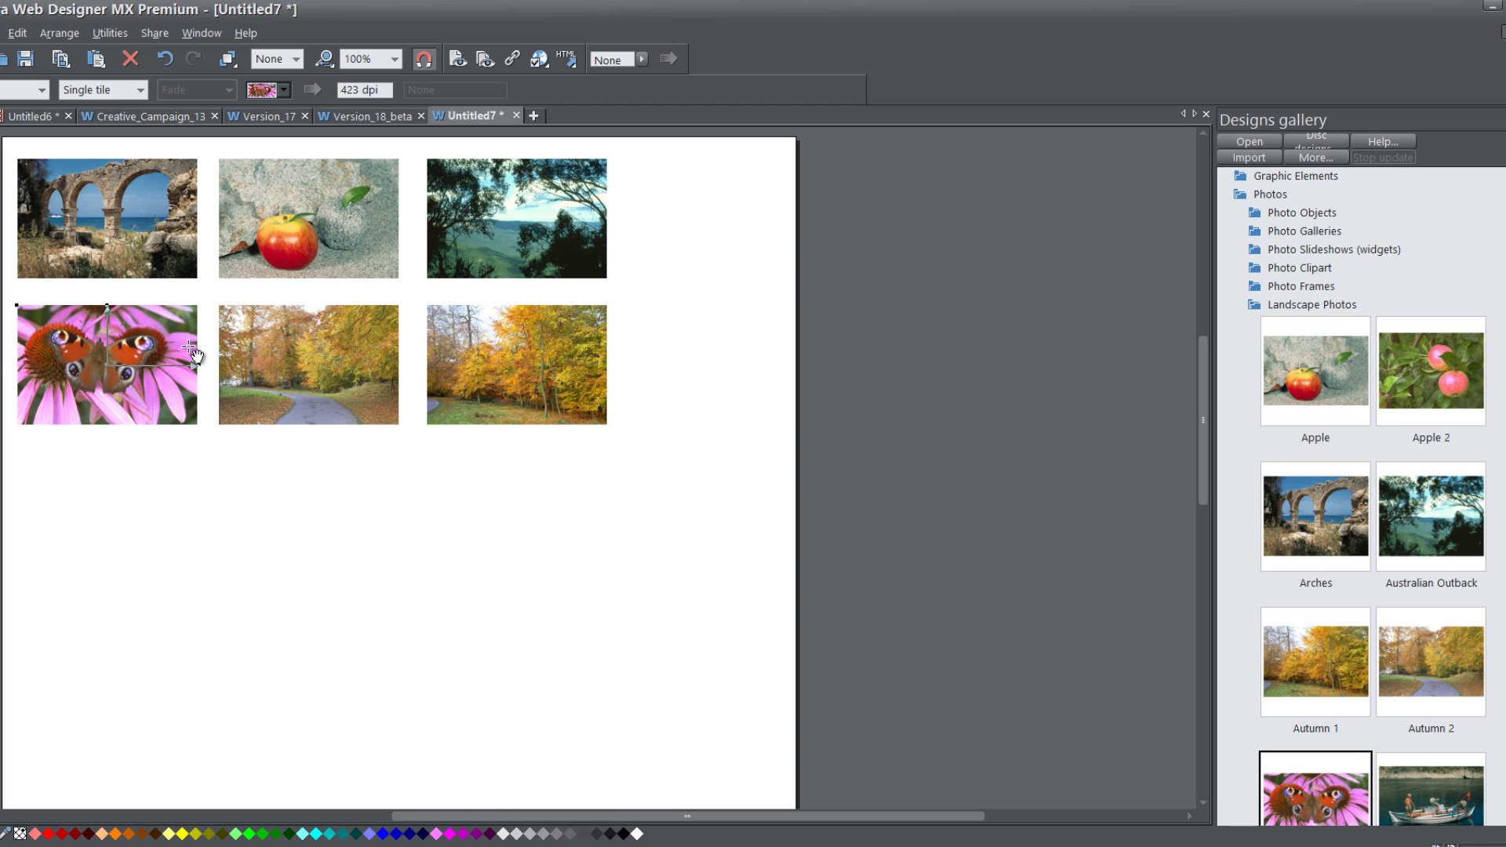
drag(1425, 784, 401, 396)
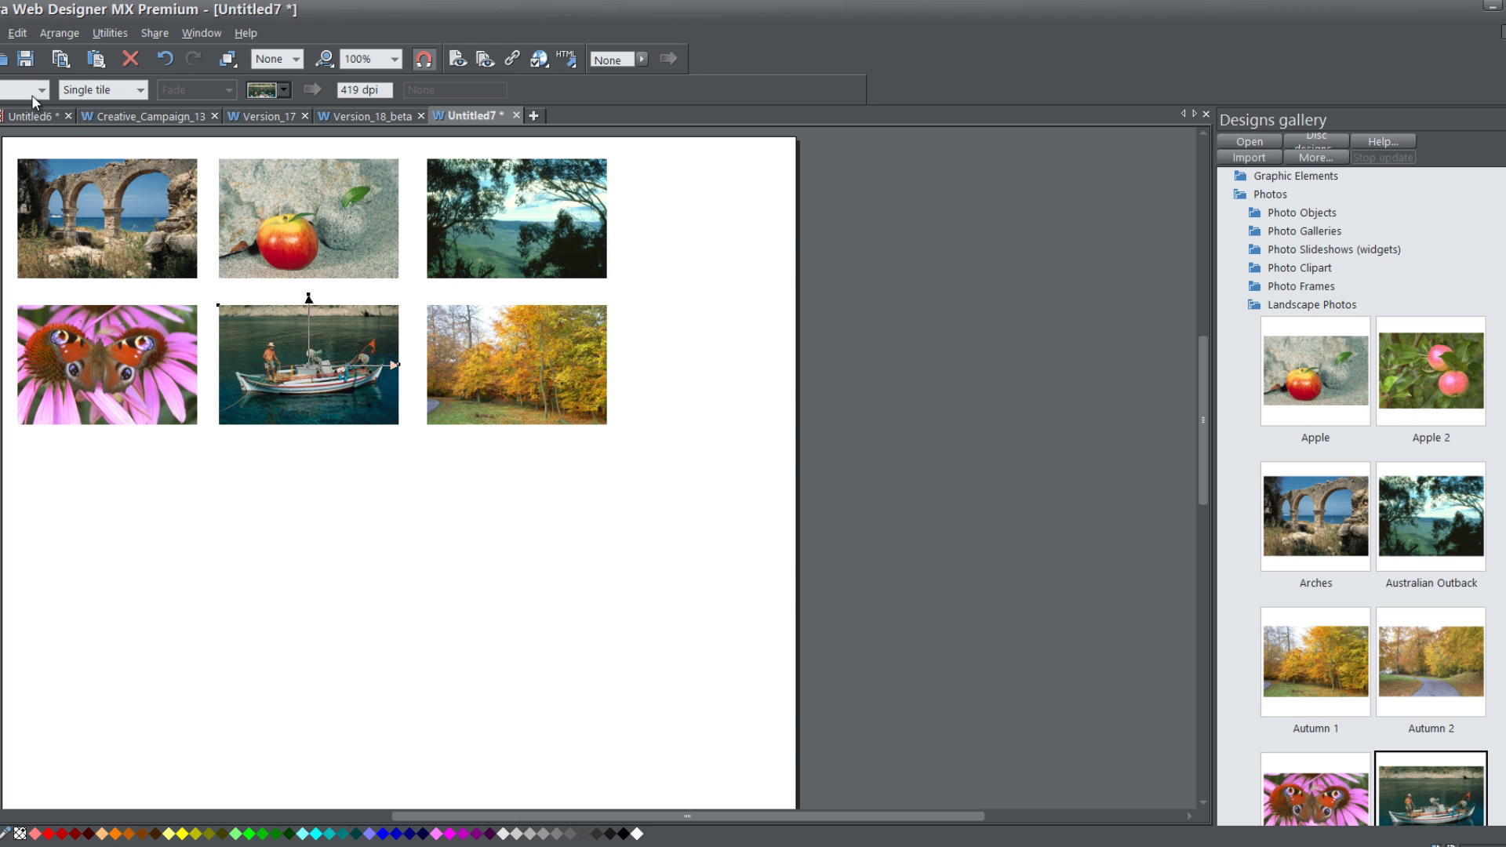
Step: Enable Pop-up photo for all six photos in Web Properties, with pop-up width 600
click(430, 463)
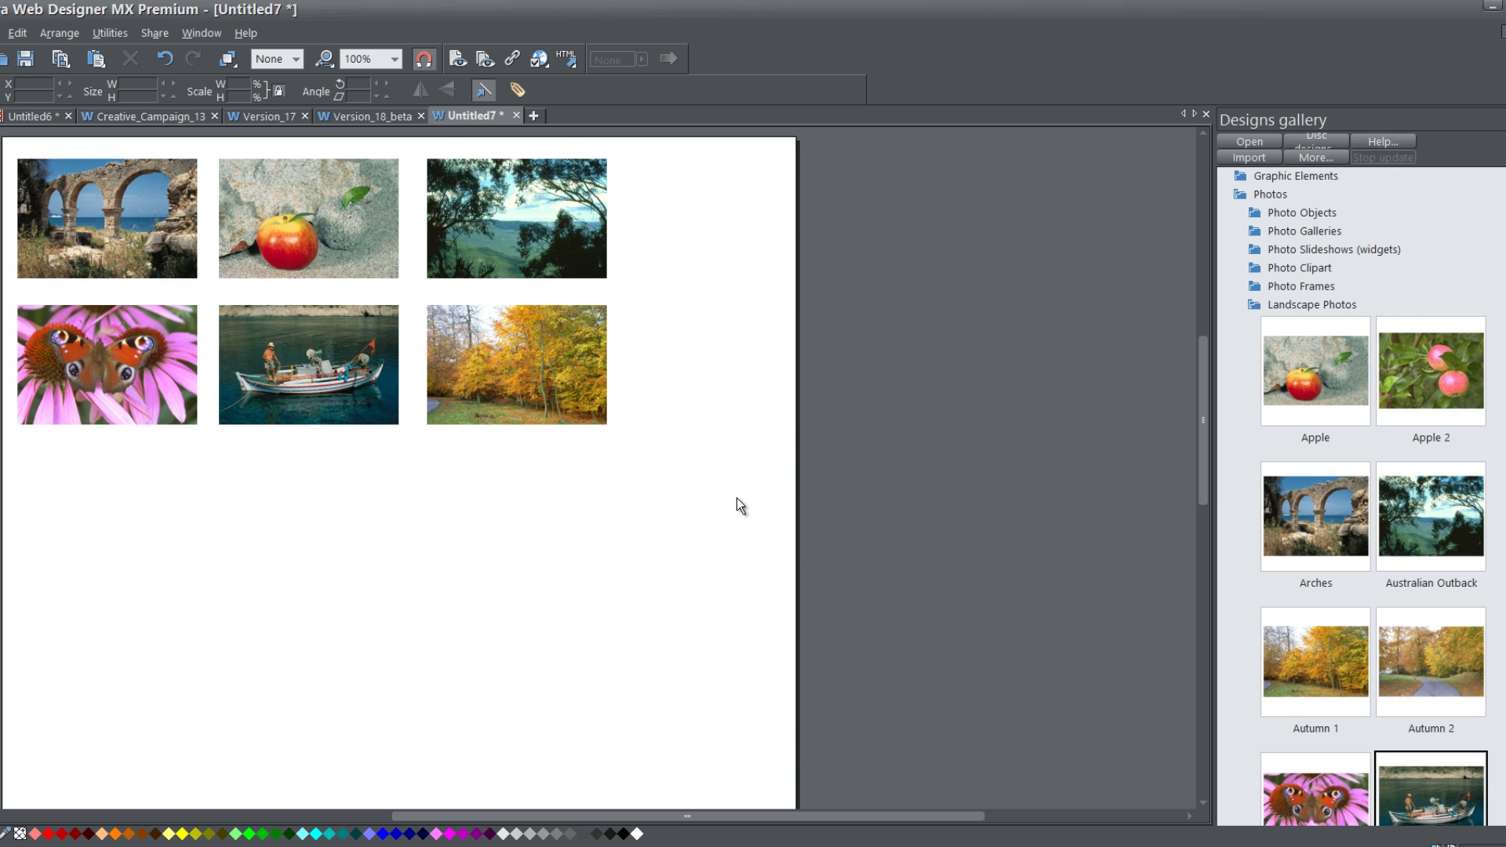
key(ctrl+a)
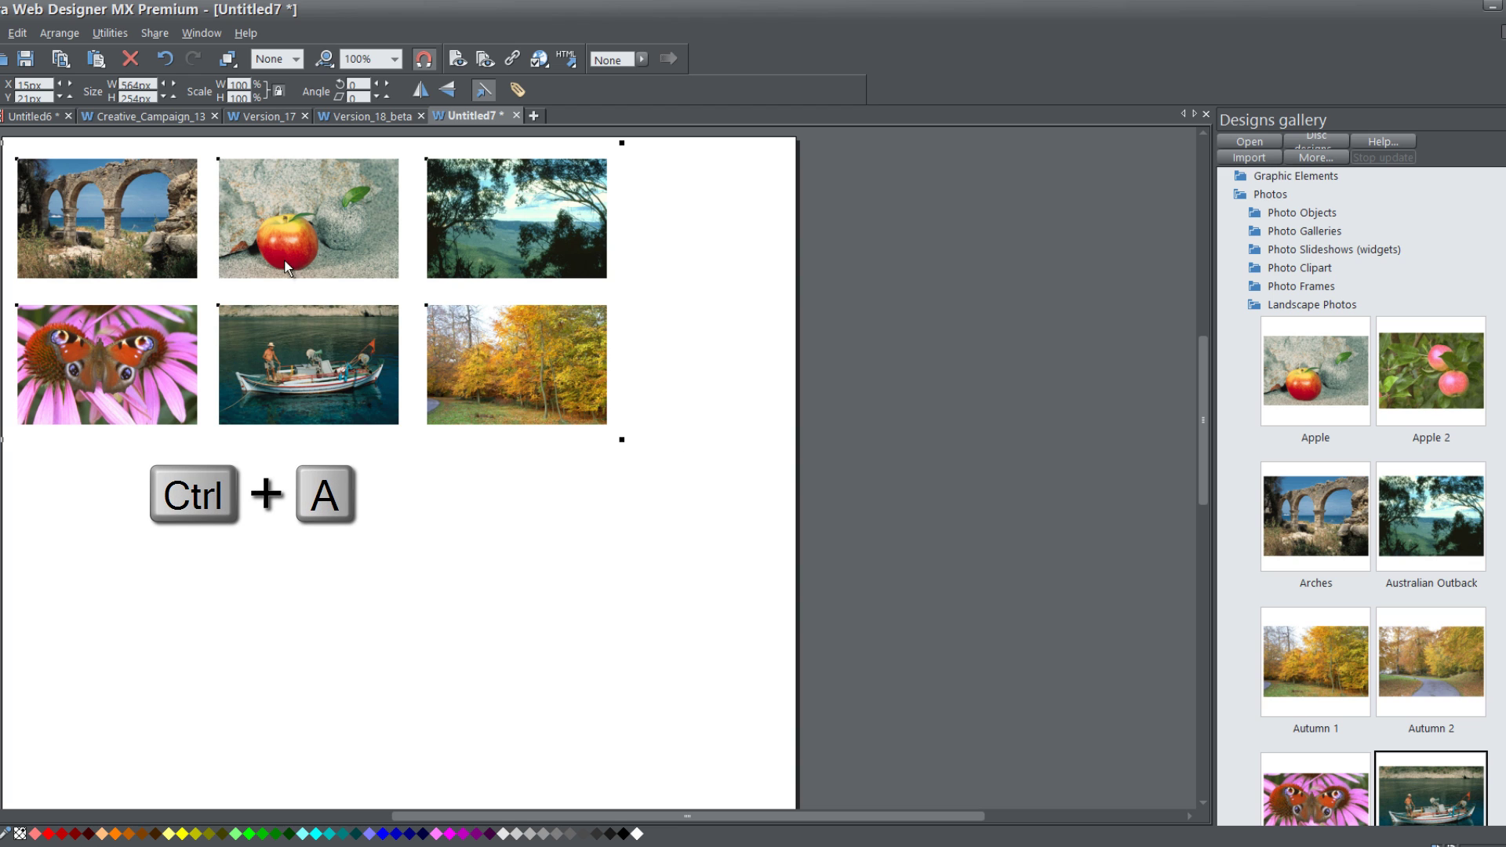
right_click(355, 346)
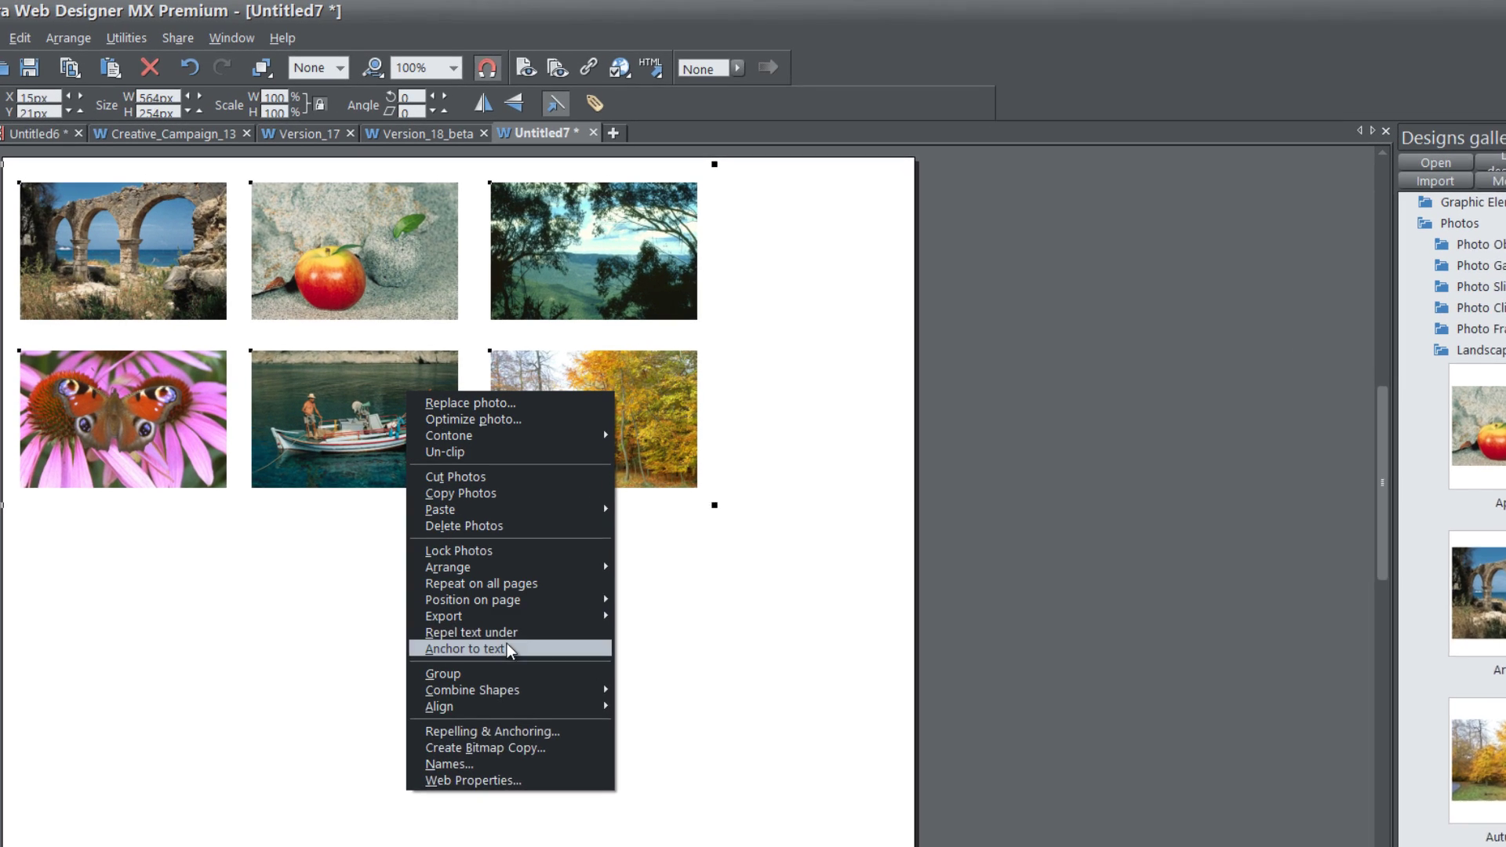
click(533, 803)
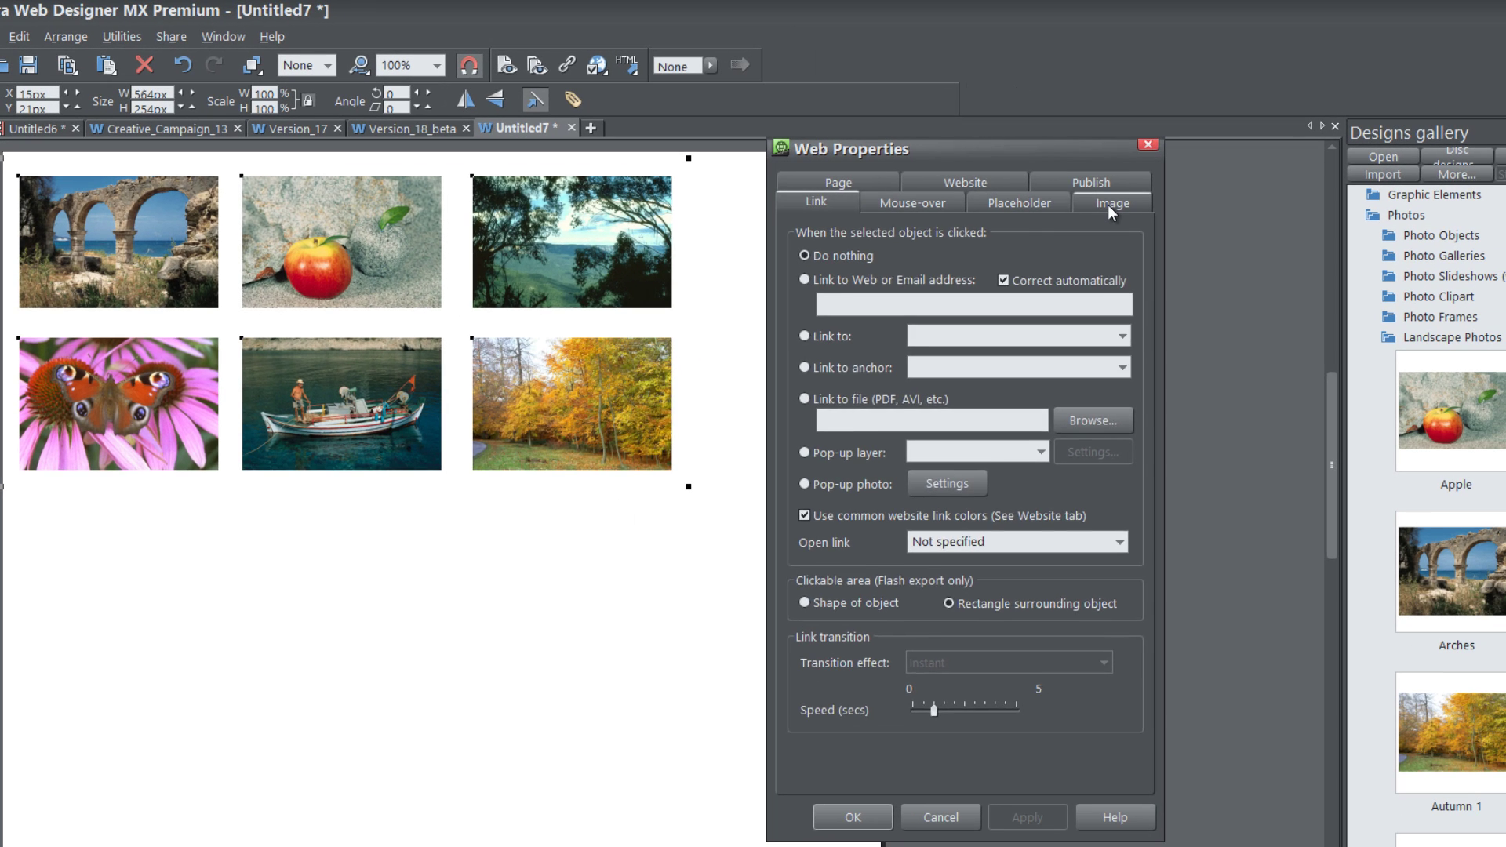
click(1192, 220)
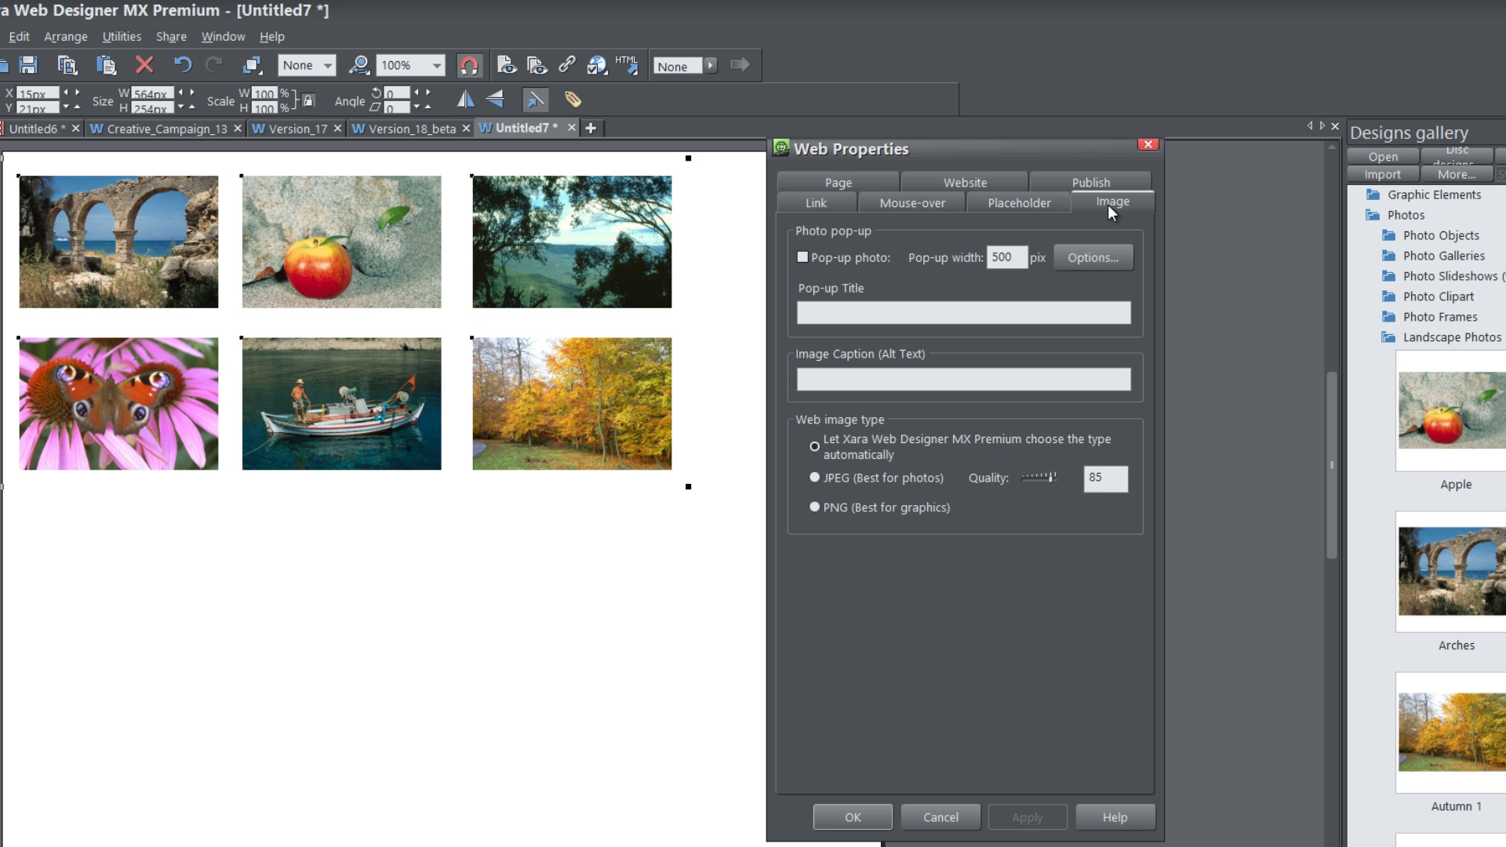
click(809, 259)
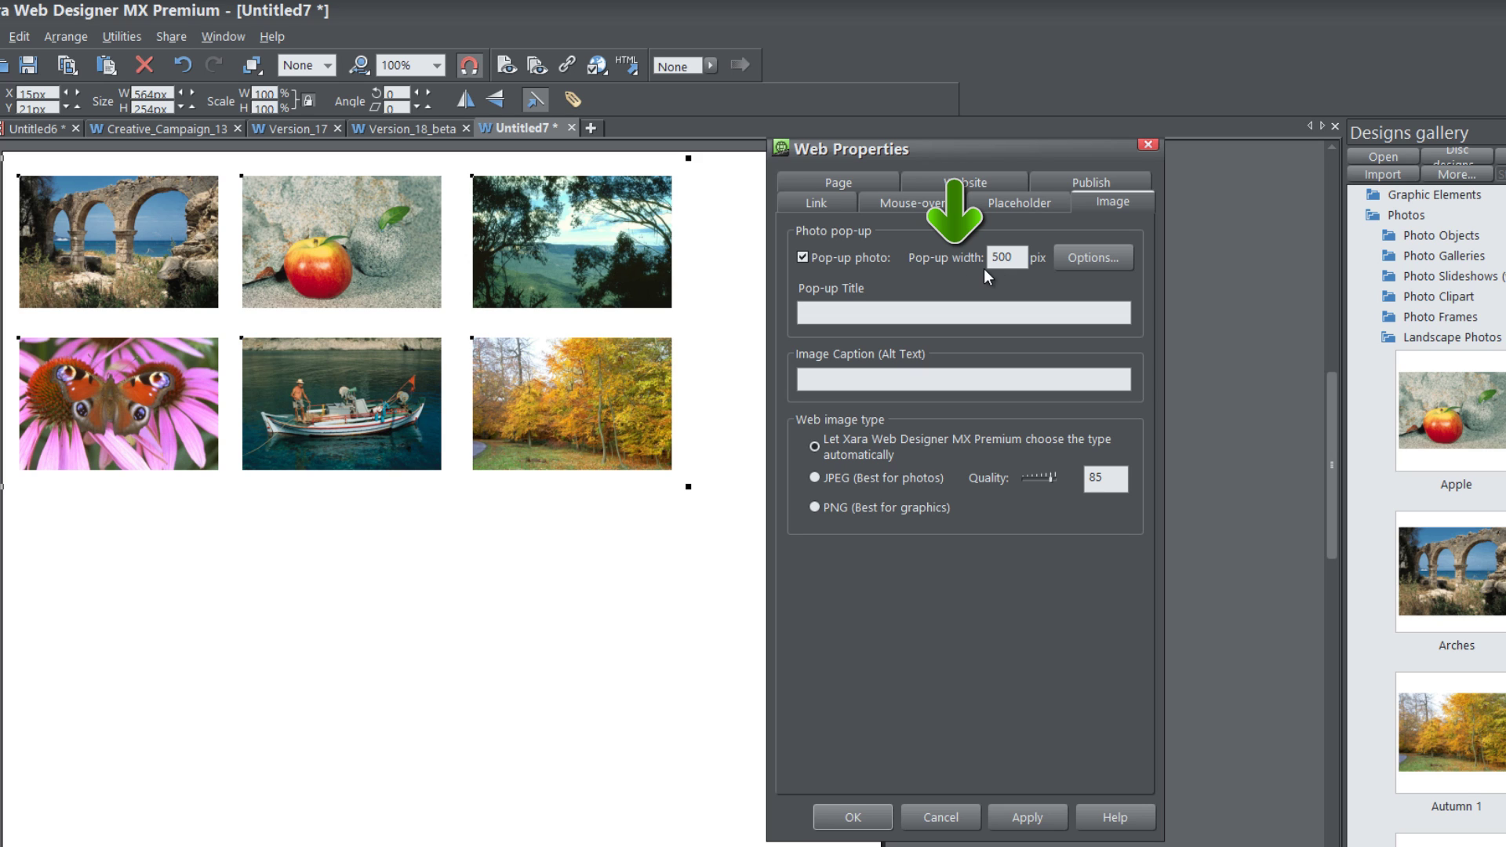
drag(1022, 257, 940, 259)
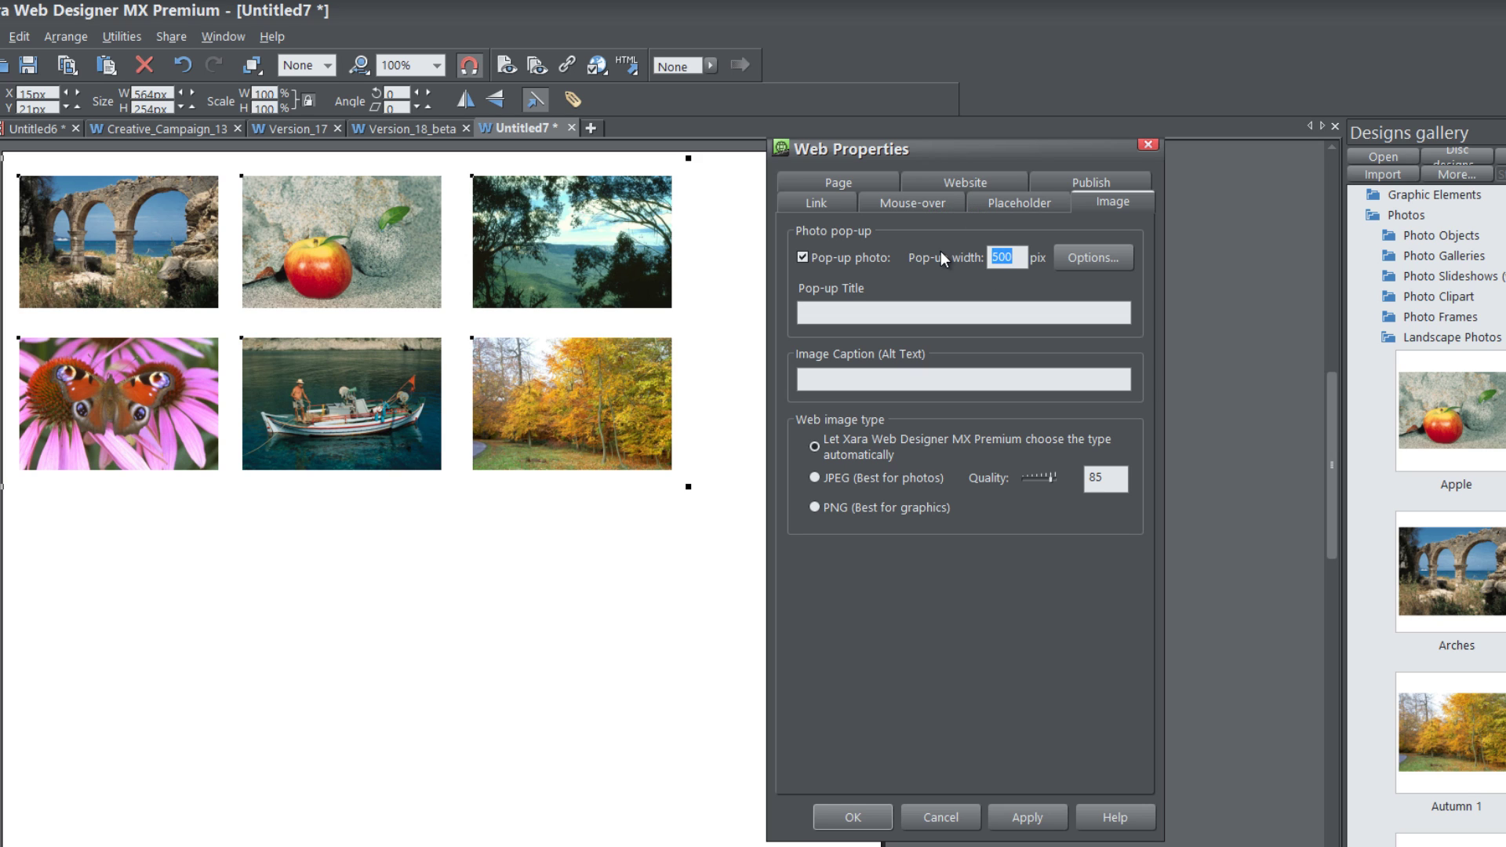
text(600)
Step: Accept the Popup photo options with dimmed page, image title, gallery controls and thumbnail strip
click(1086, 257)
drag(975, 365, 981, 365)
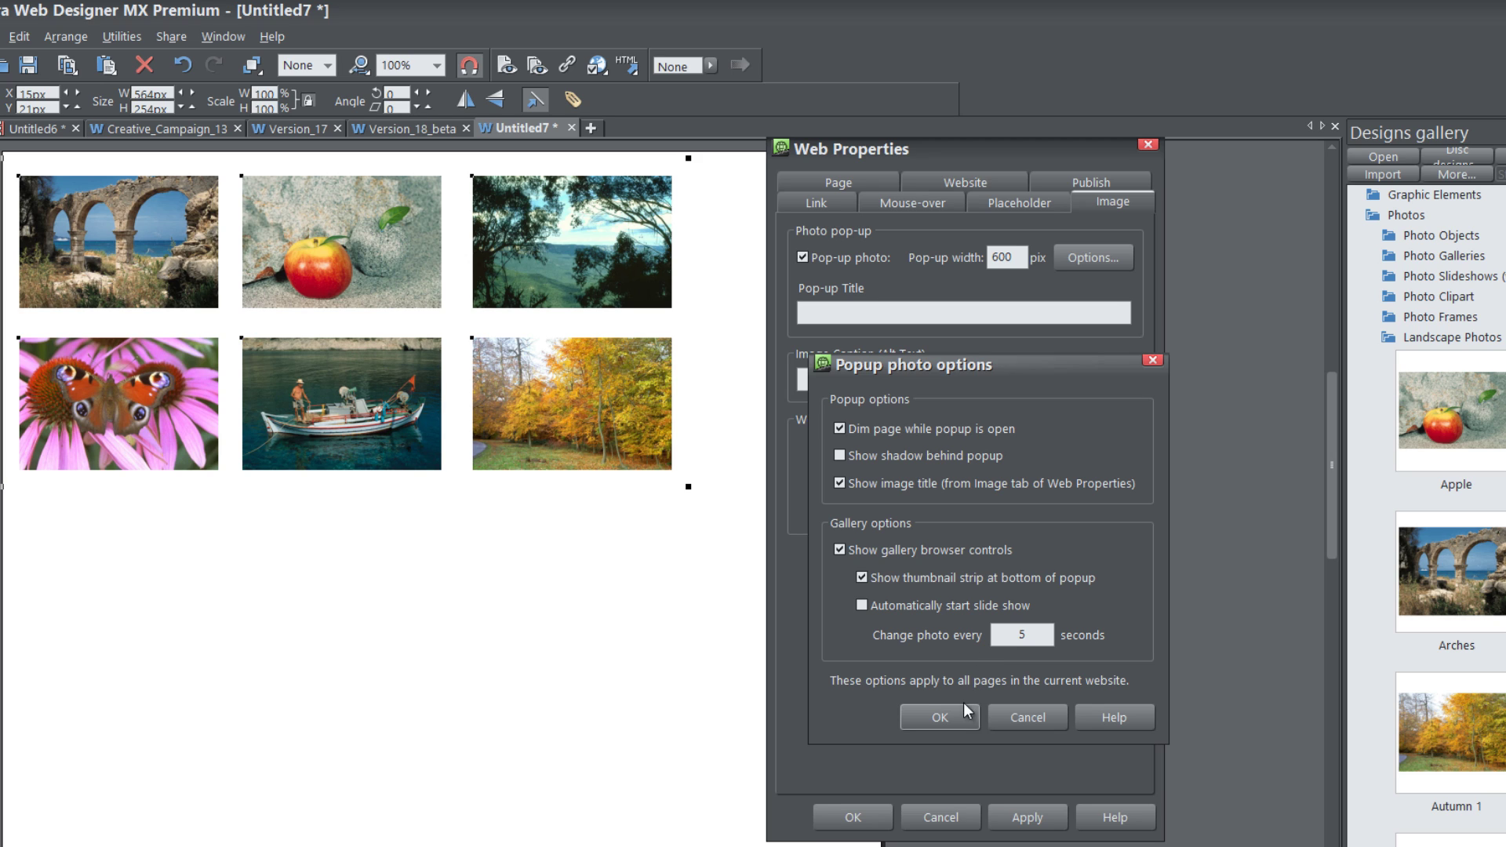
click(938, 716)
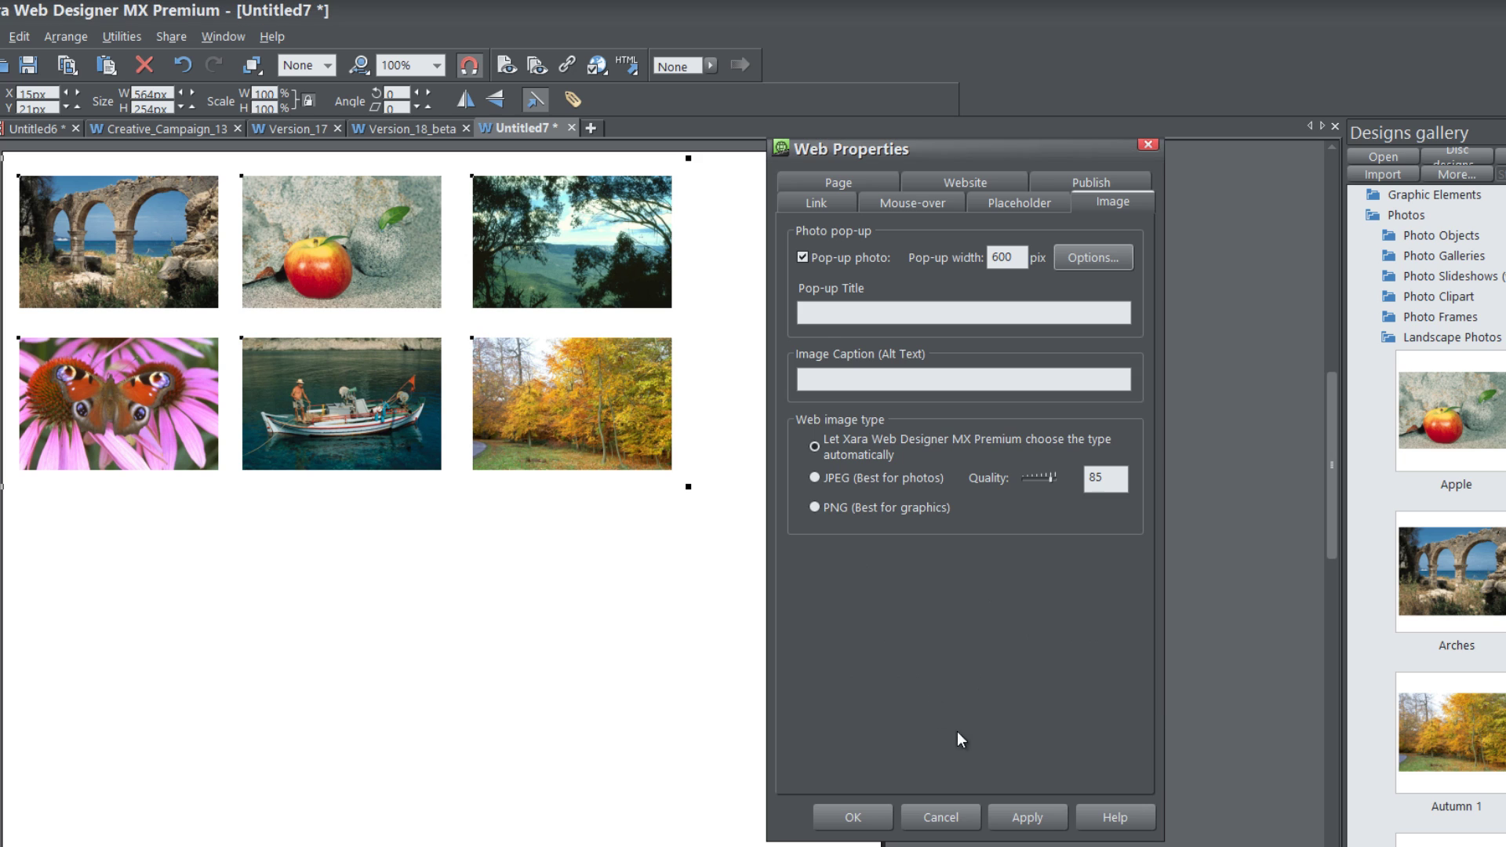
Step: Apply the pop-up settings and give the arches photo the pop-up title 'Wall'
click(1014, 815)
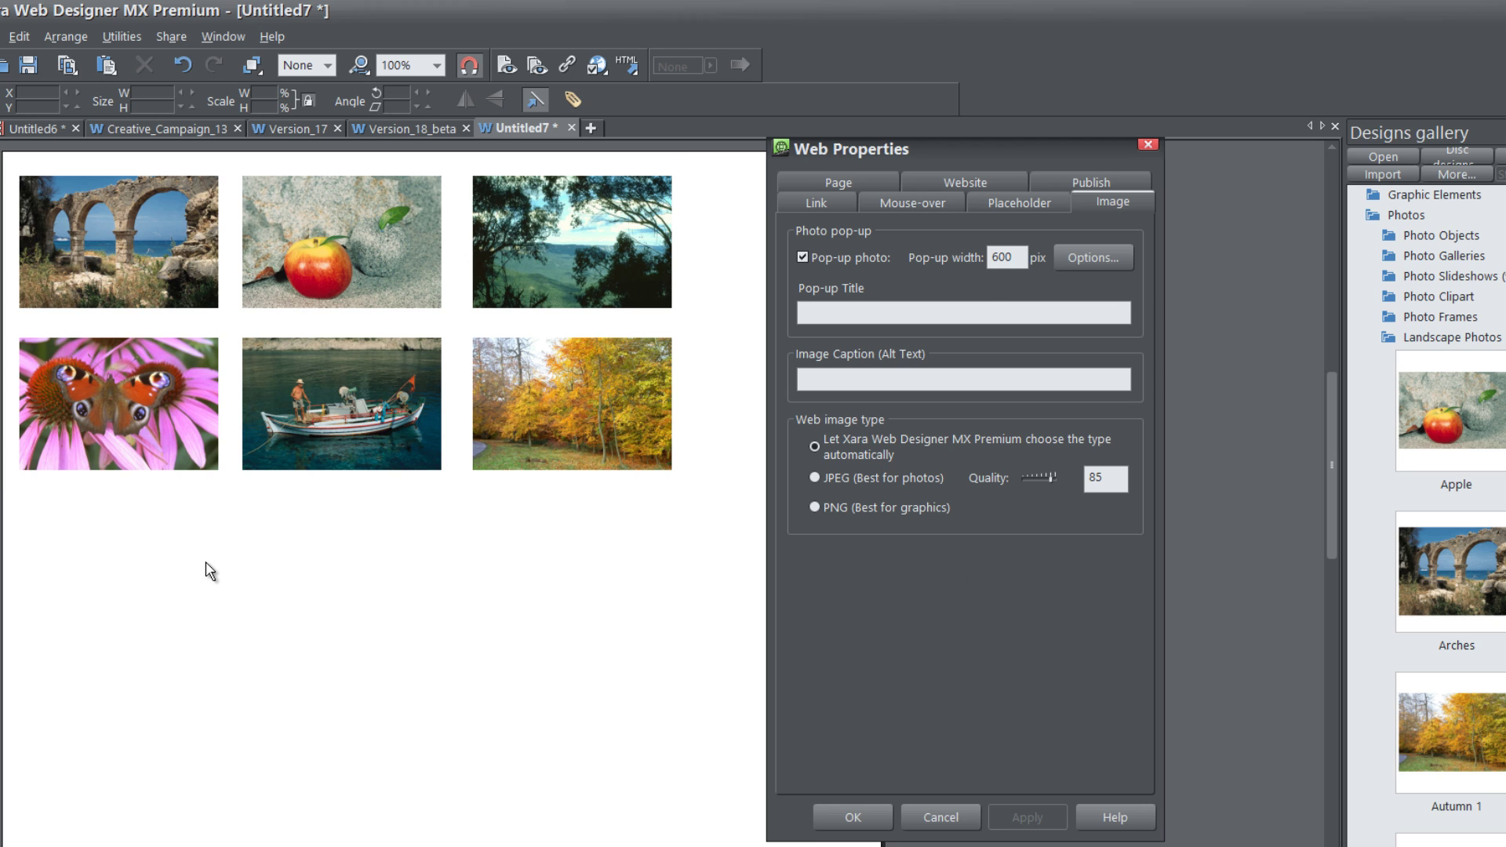
click(155, 266)
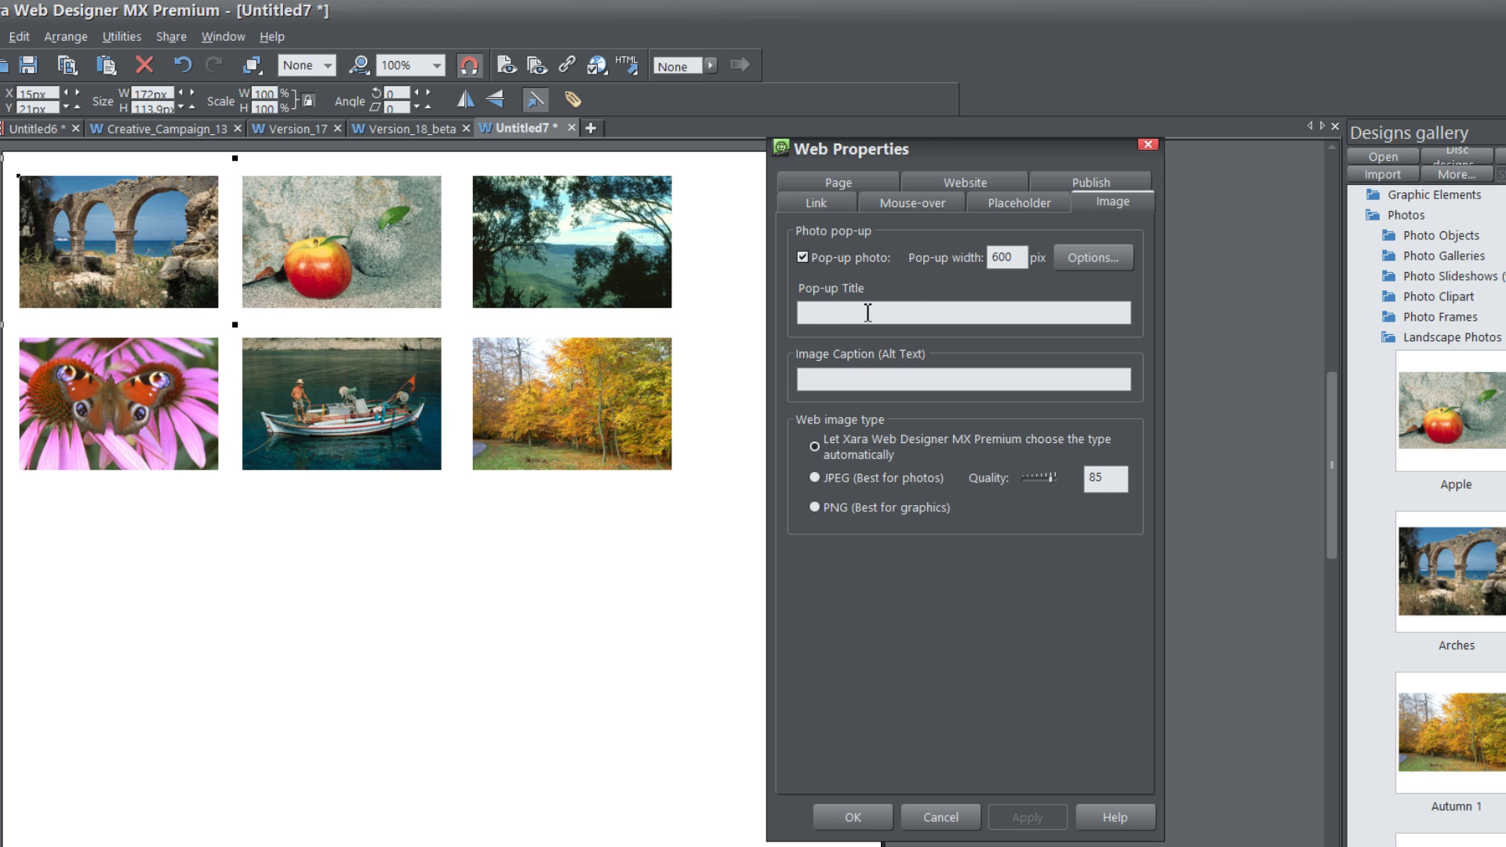
click(832, 304)
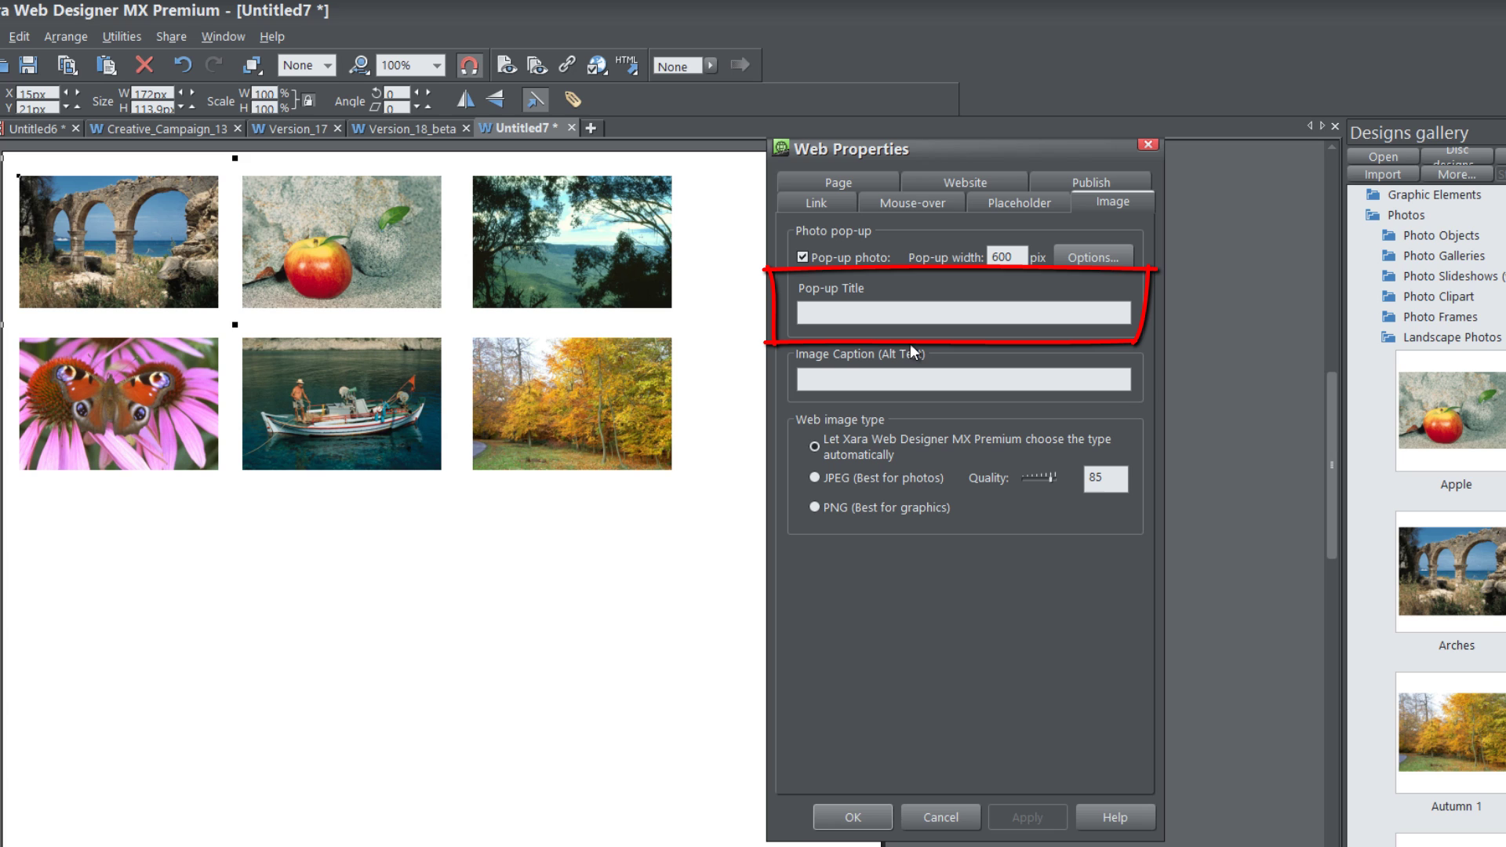
text(Wall)
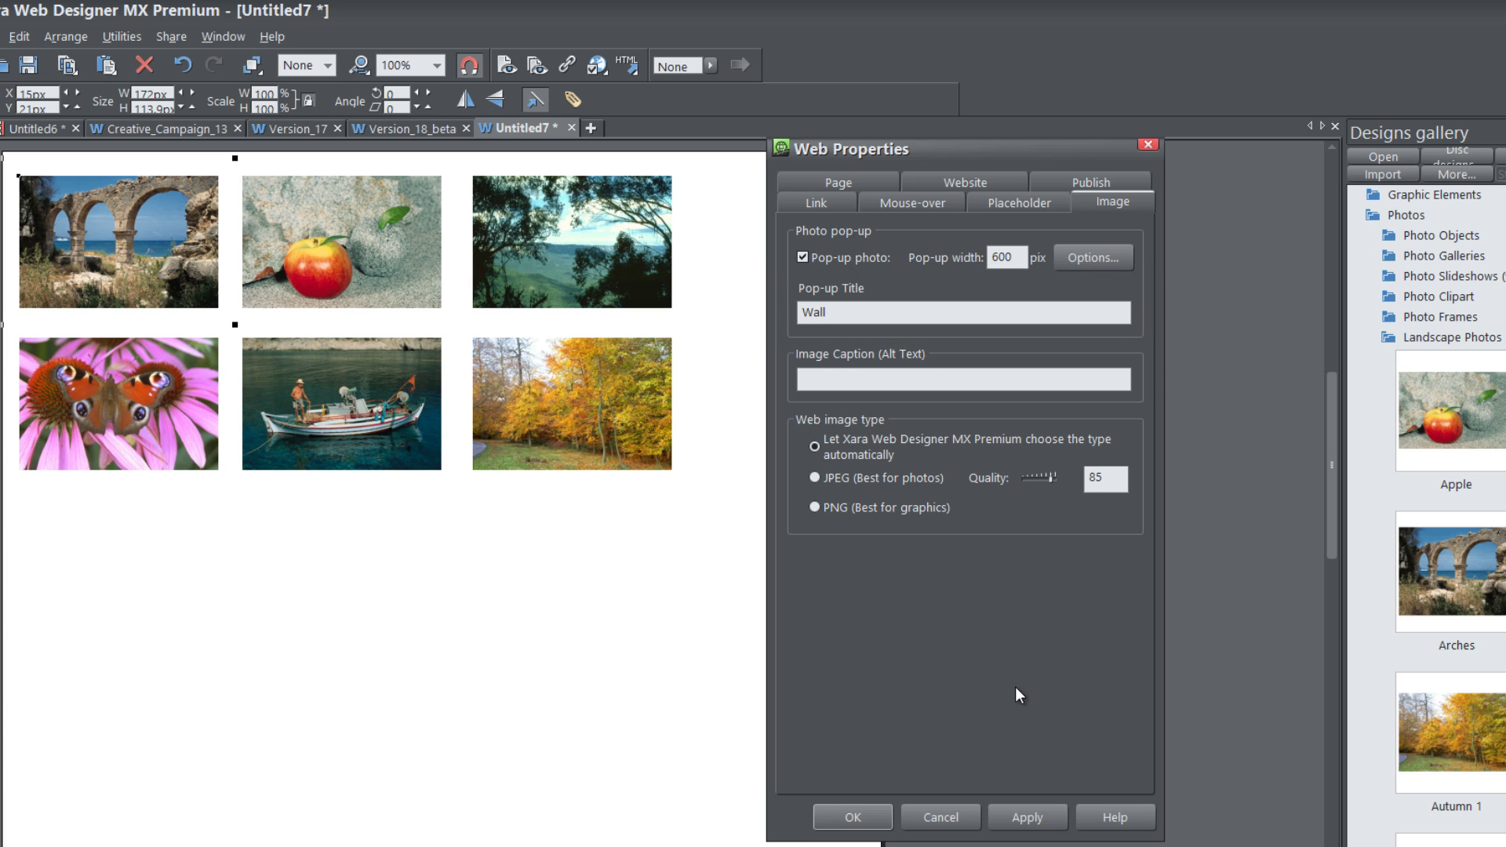
click(1022, 814)
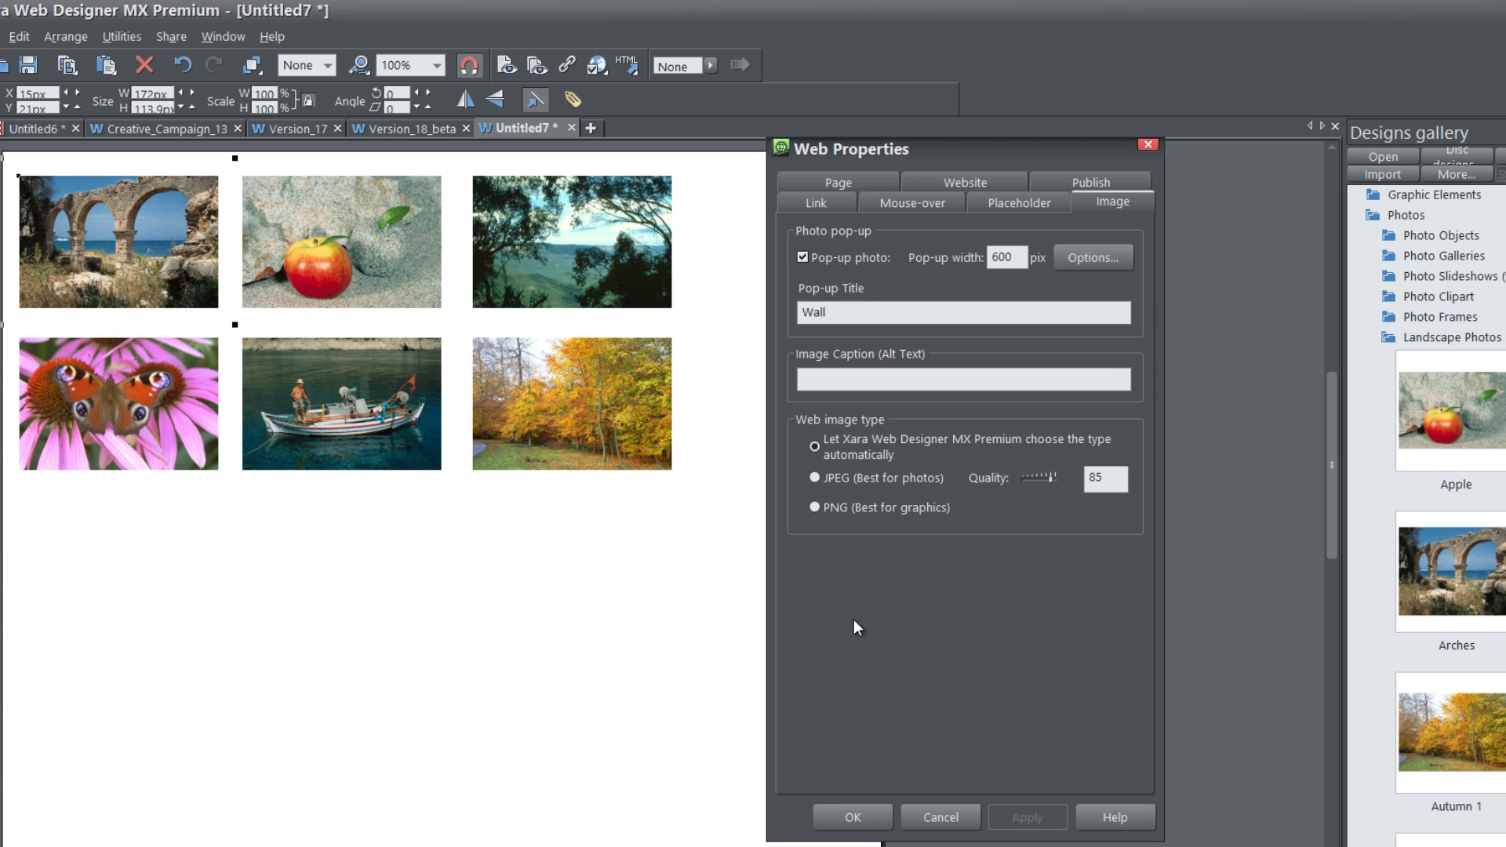
Step: Give the apple photo the pop-up title 'Apple' and close Web Properties
click(364, 239)
click(847, 316)
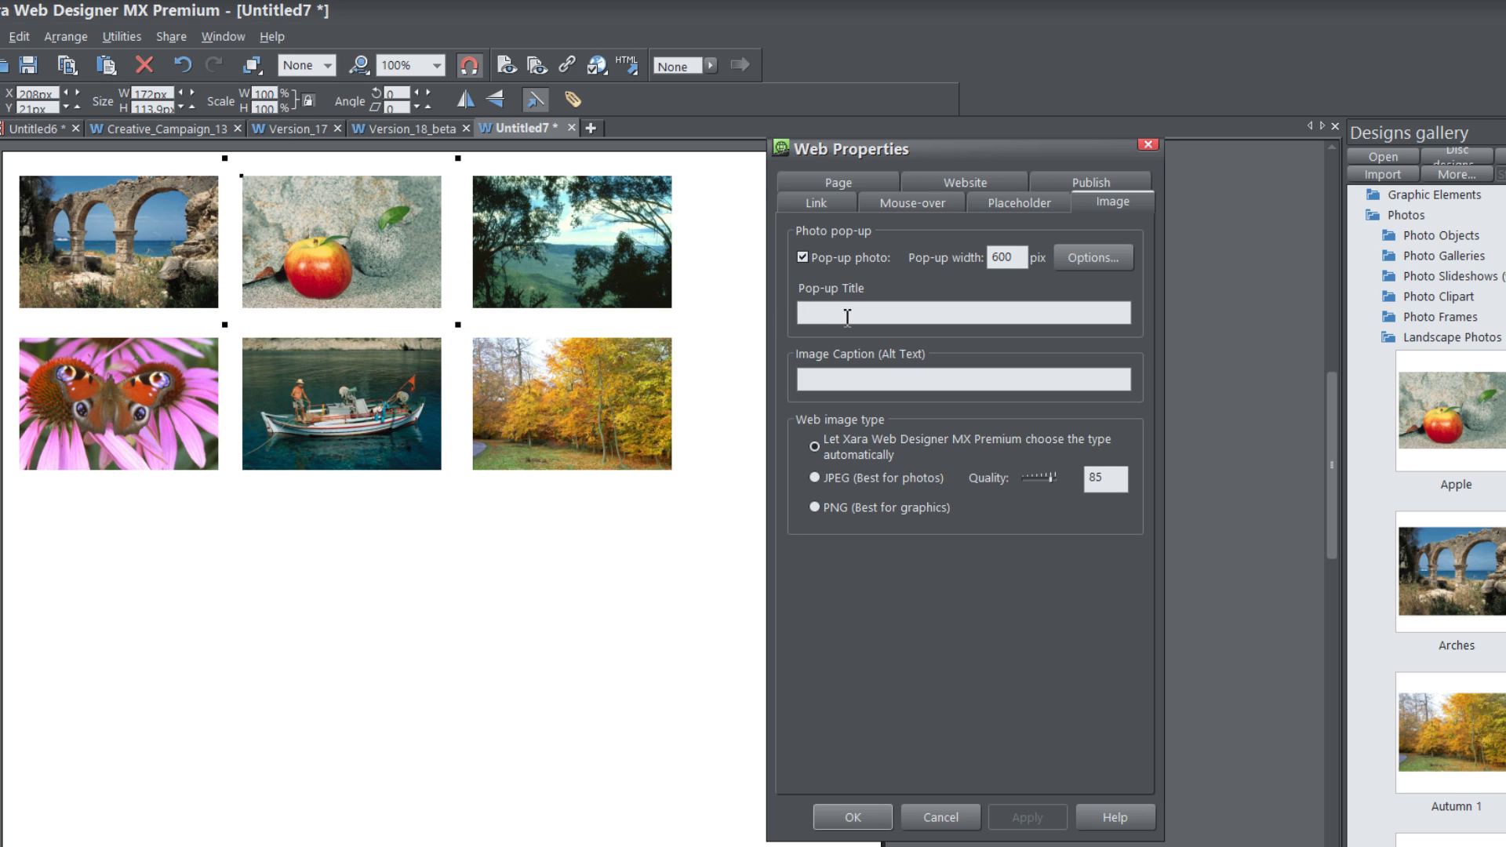
text(Apple)
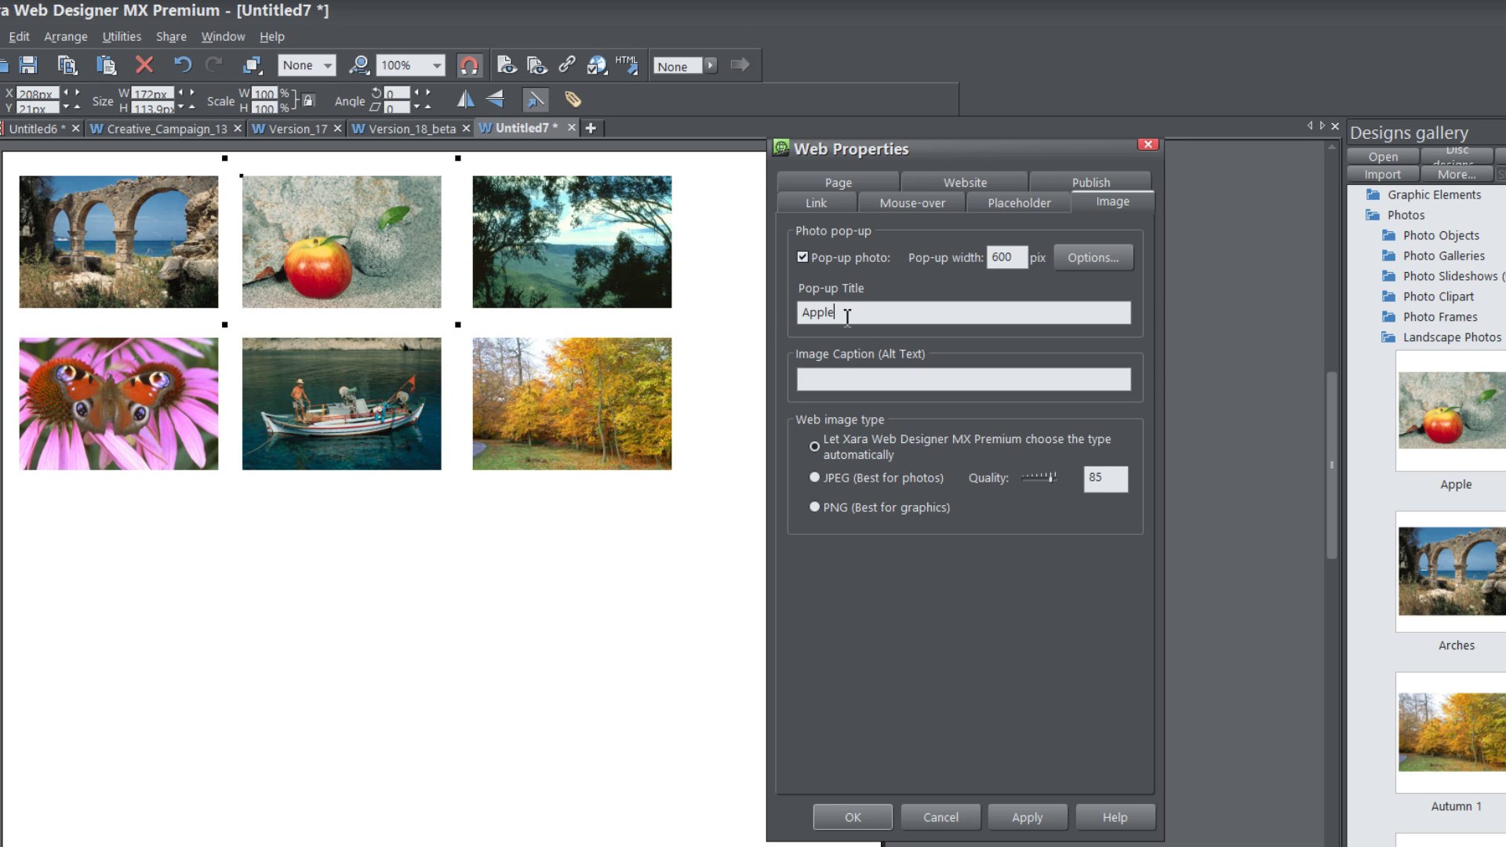
click(1018, 817)
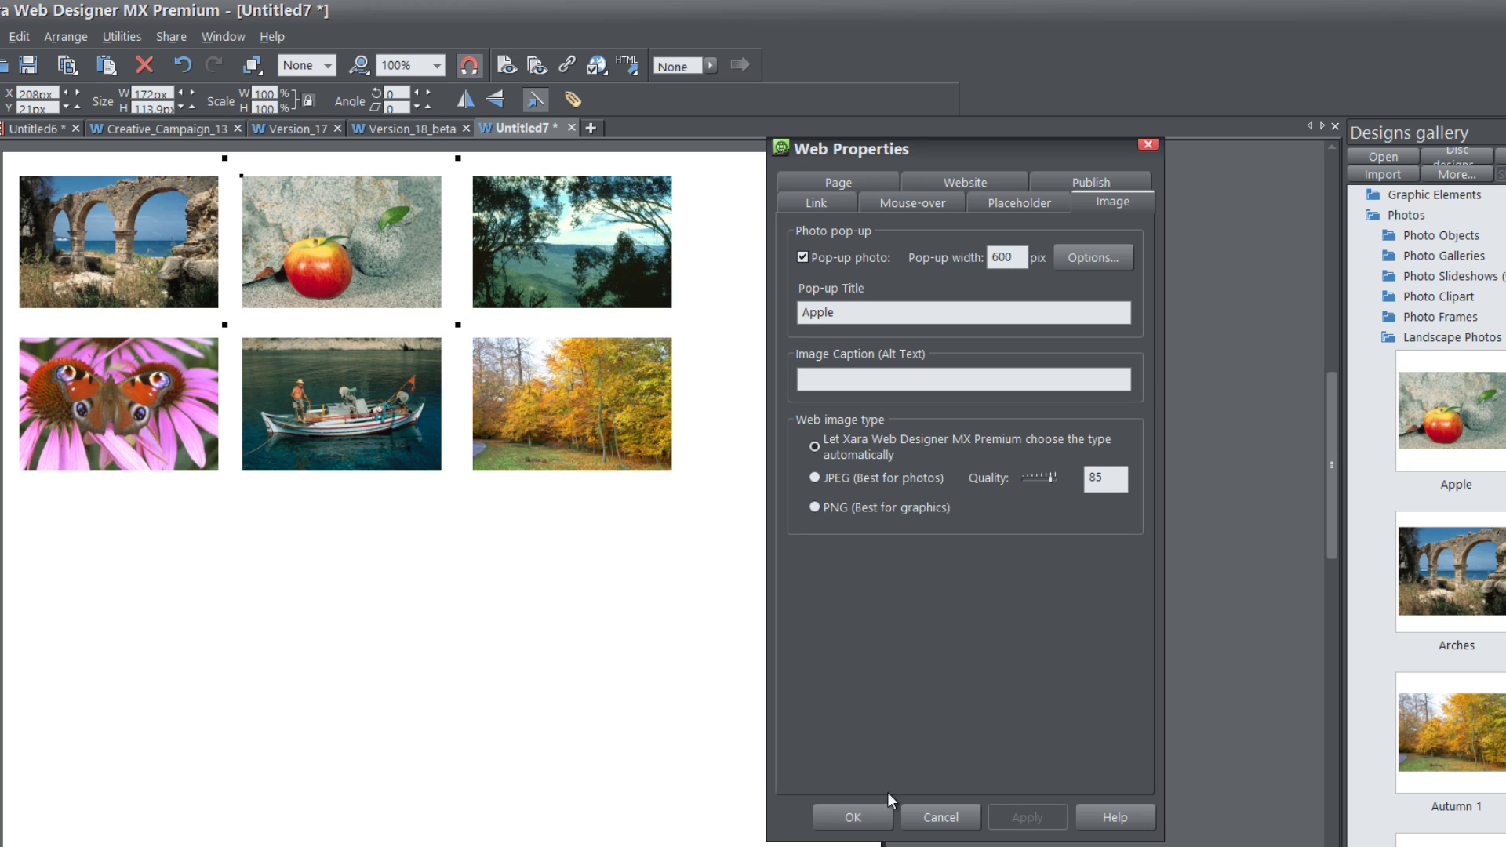
click(855, 817)
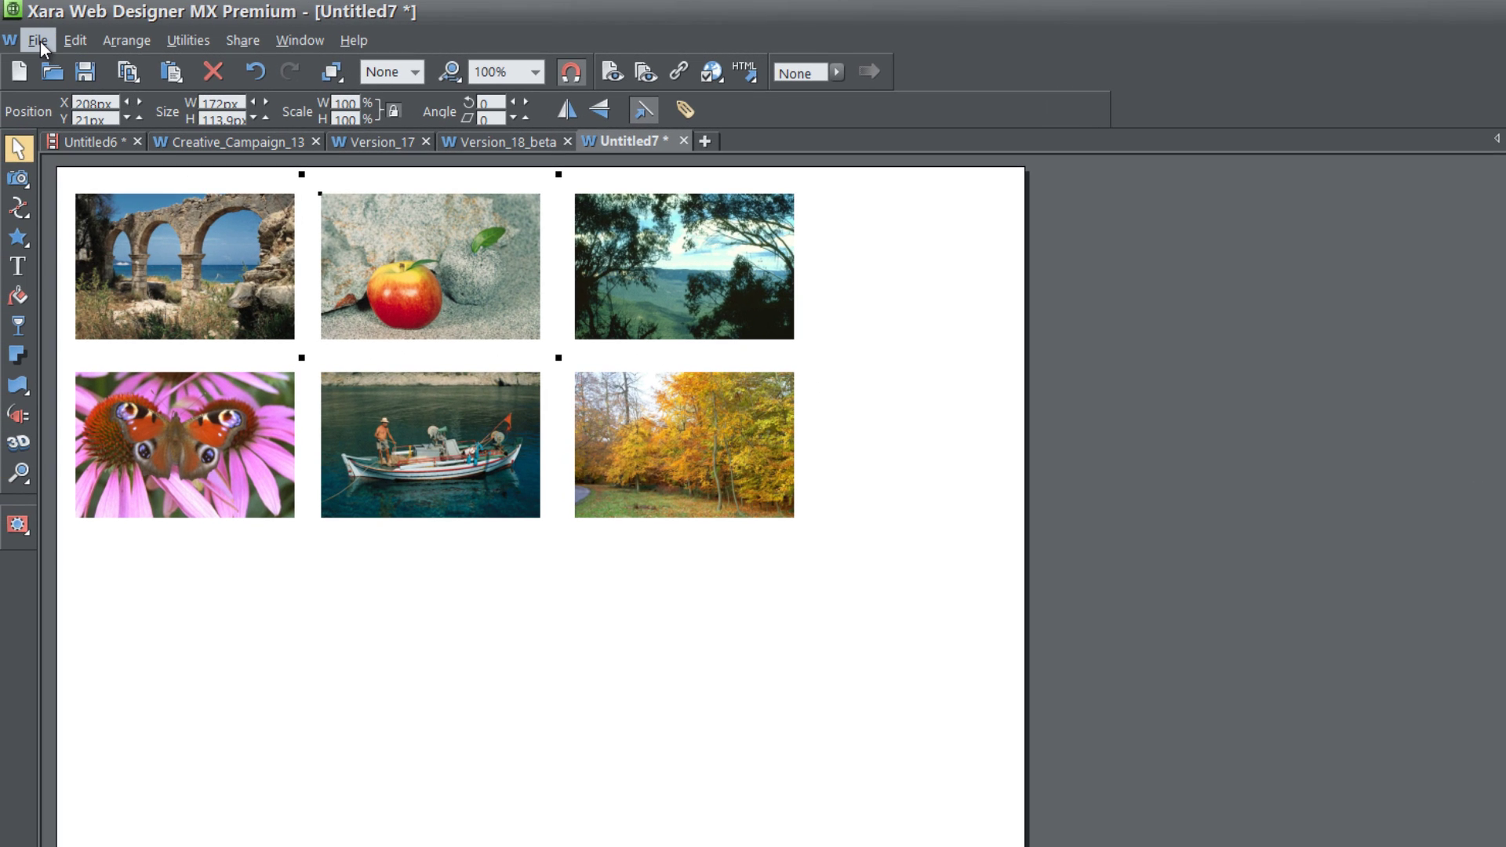
Step: Preview the web page from the File menu and open the preview in Chrome
click(40, 41)
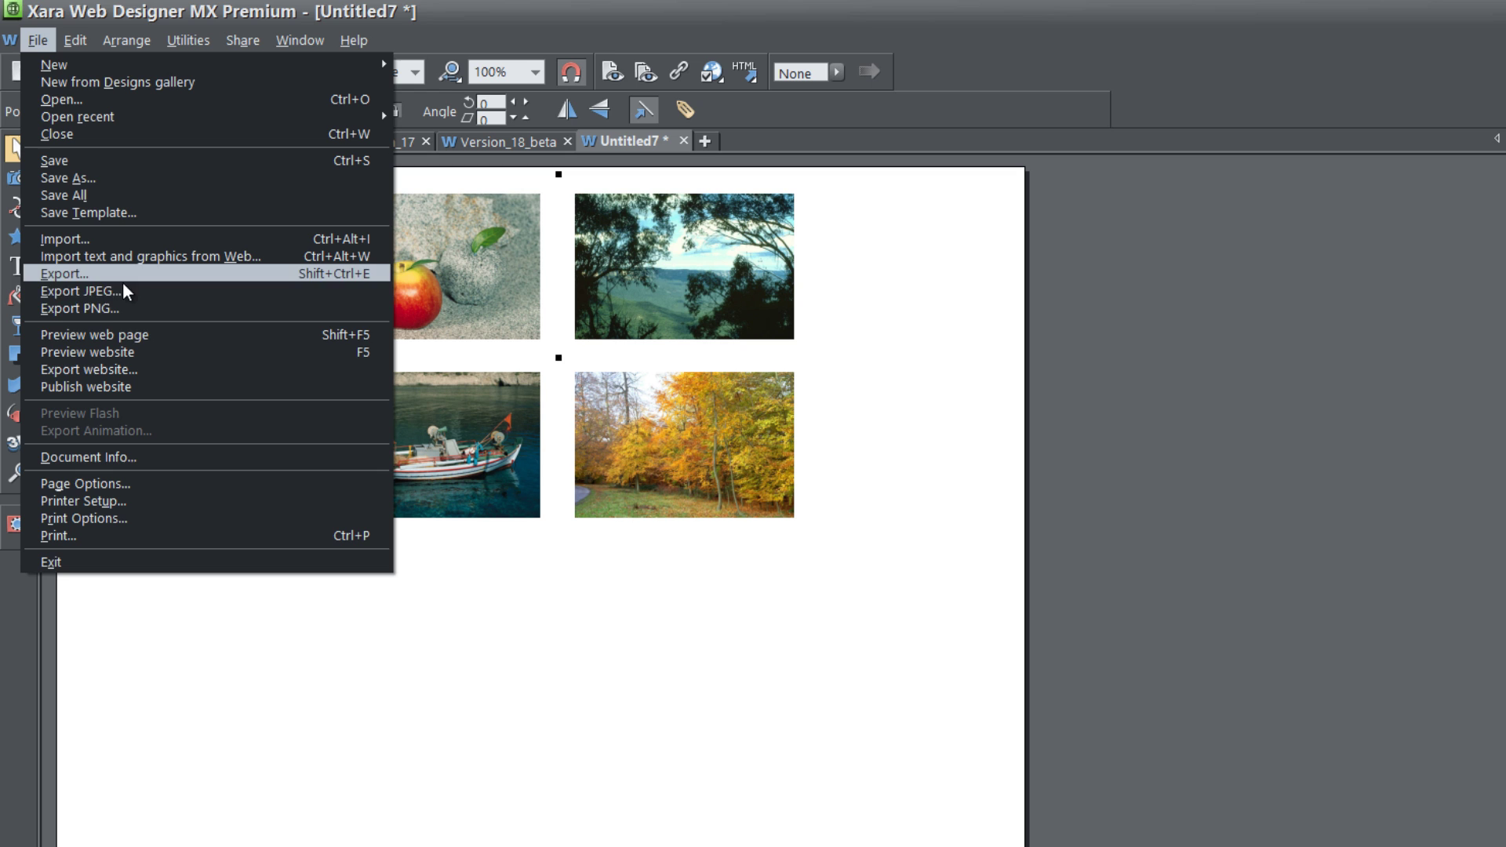
click(137, 335)
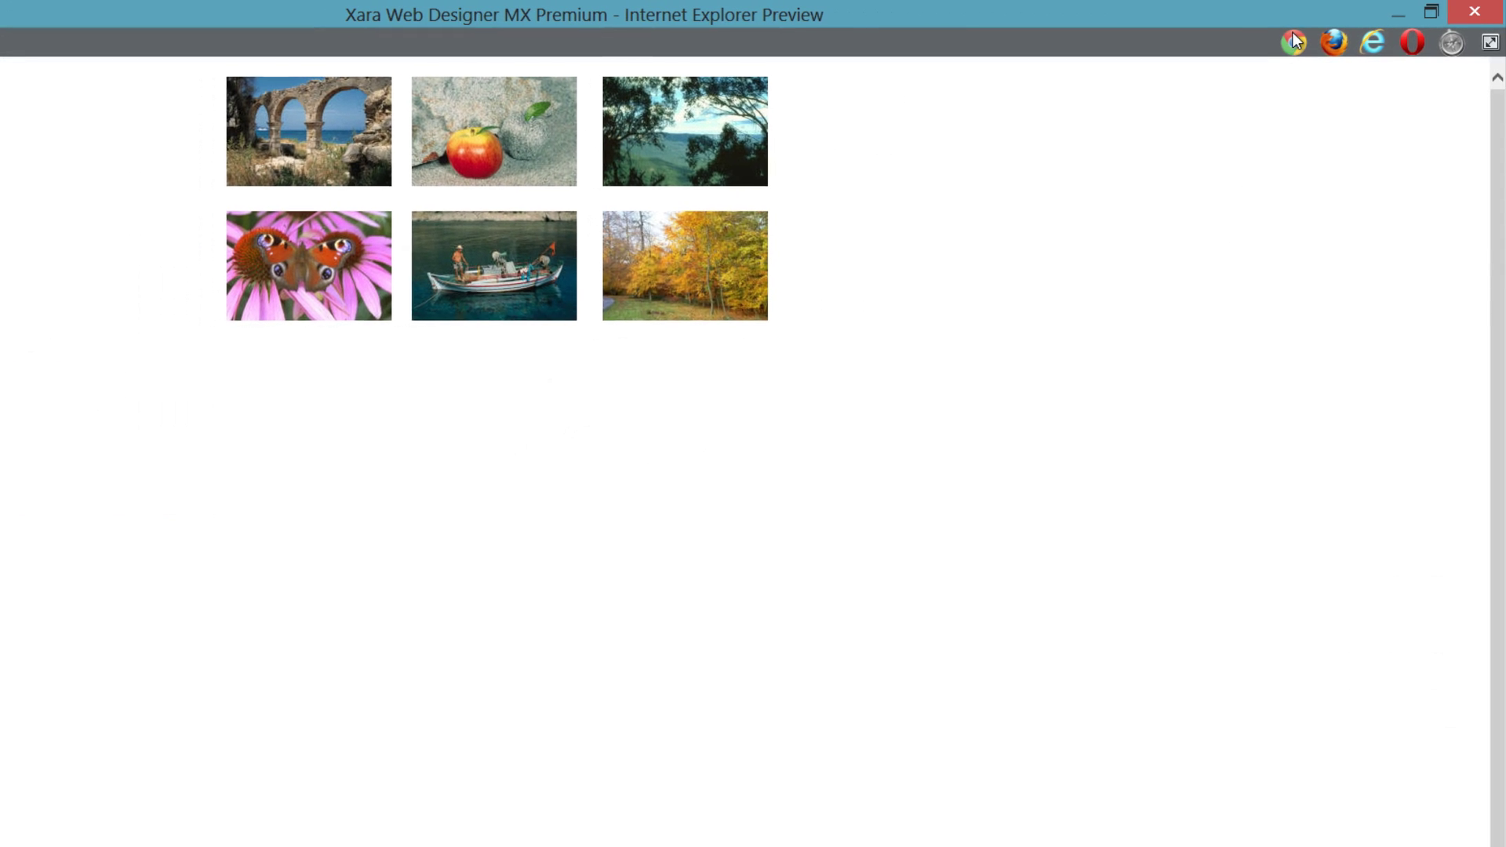
click(1297, 39)
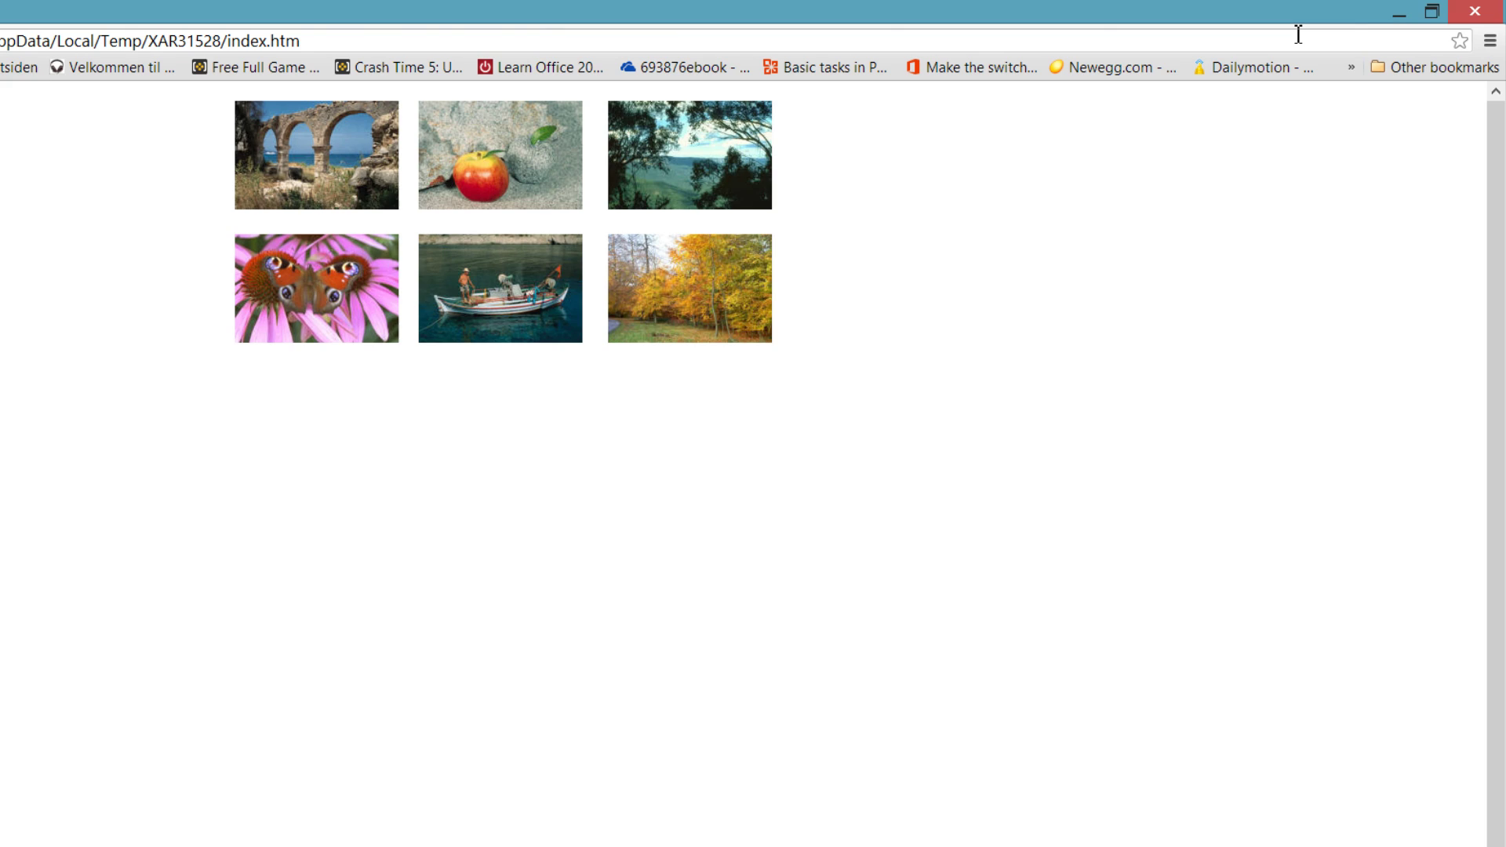
click(343, 162)
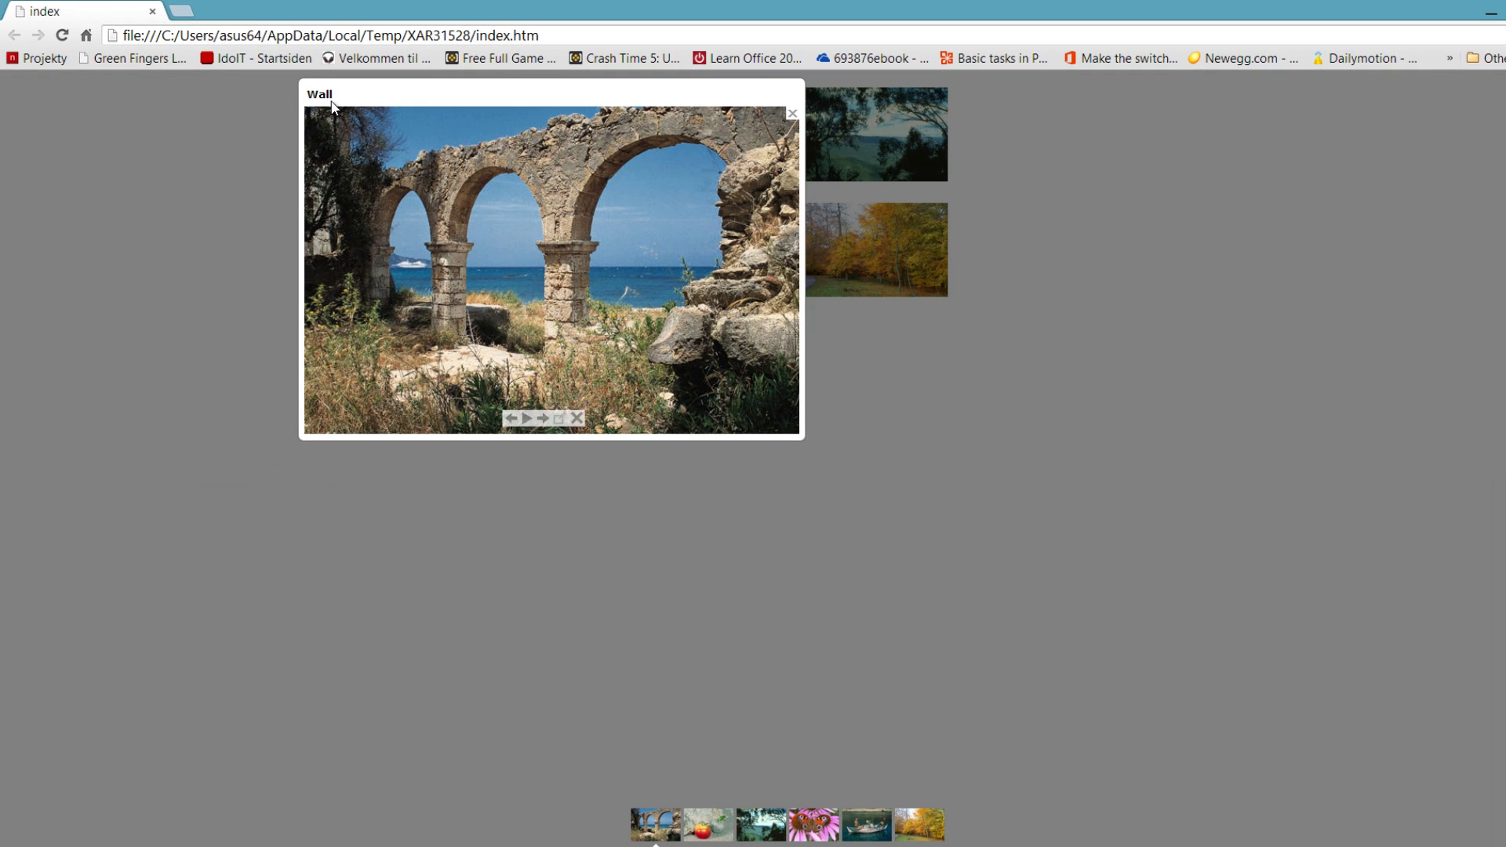
click(510, 424)
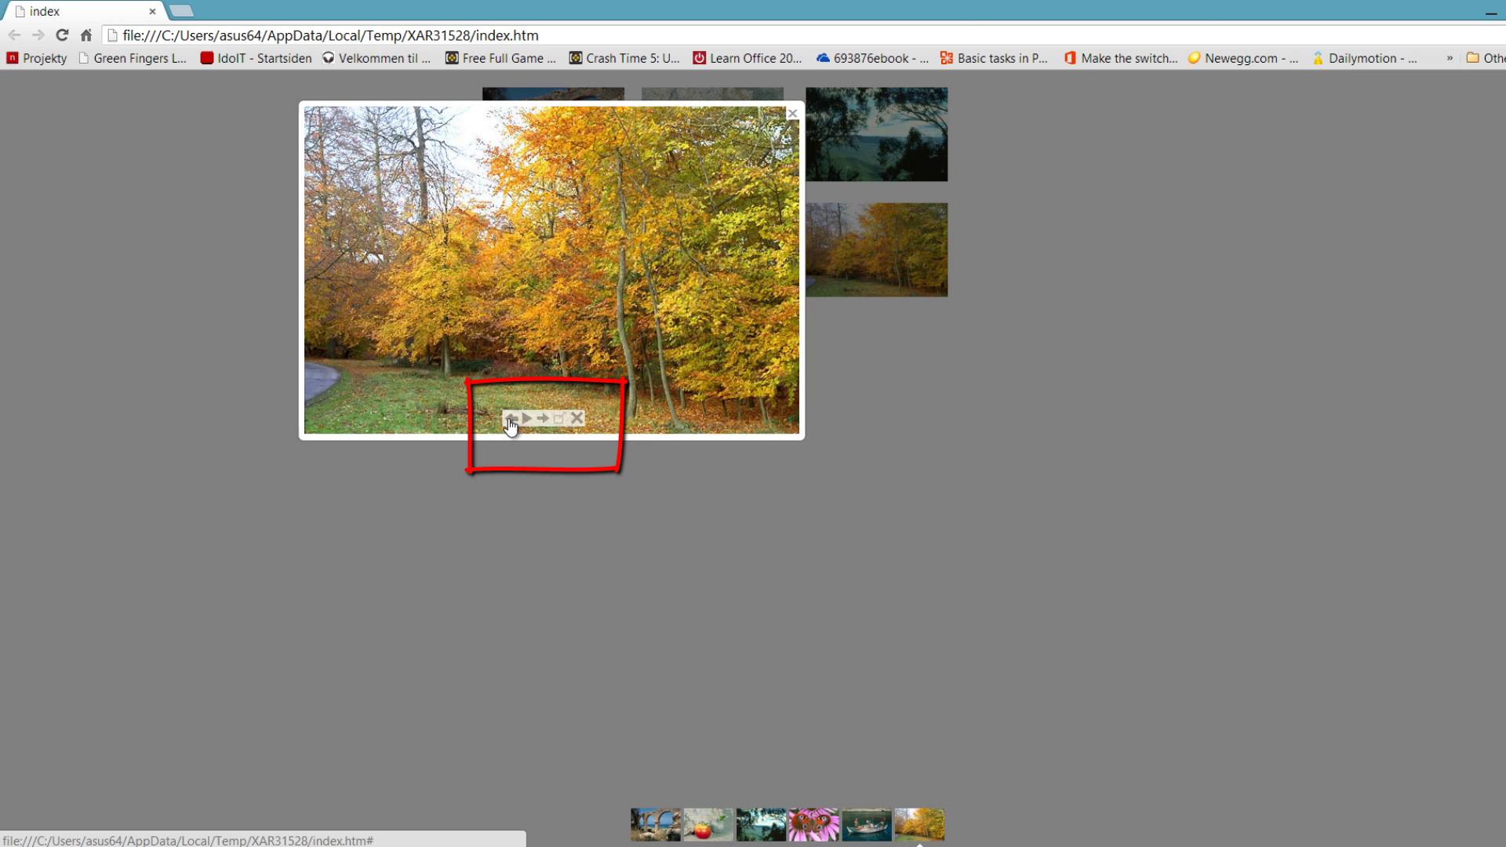
click(510, 424)
click(510, 424)
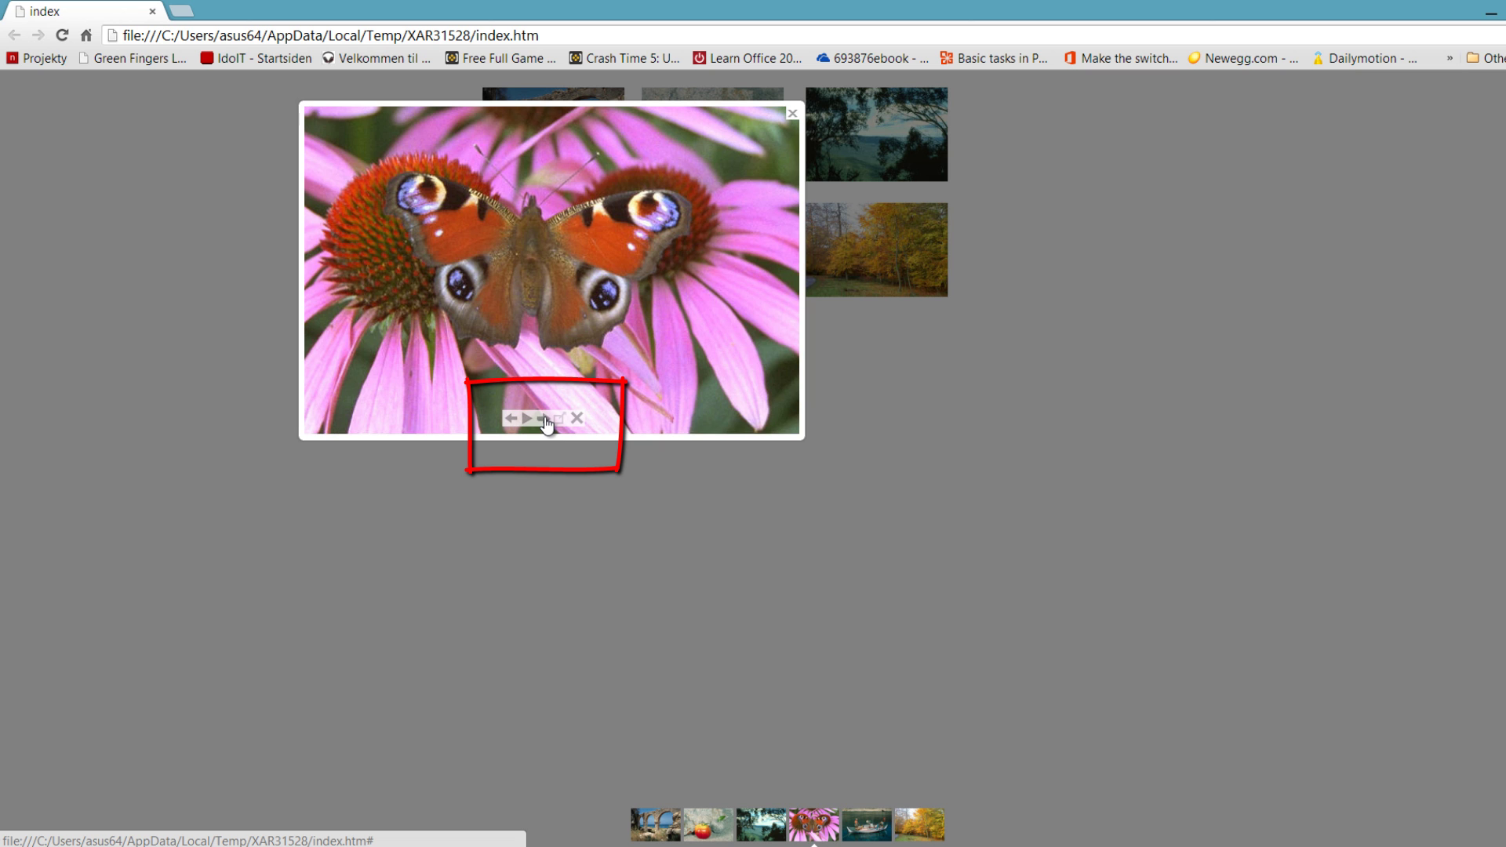
click(545, 422)
click(547, 424)
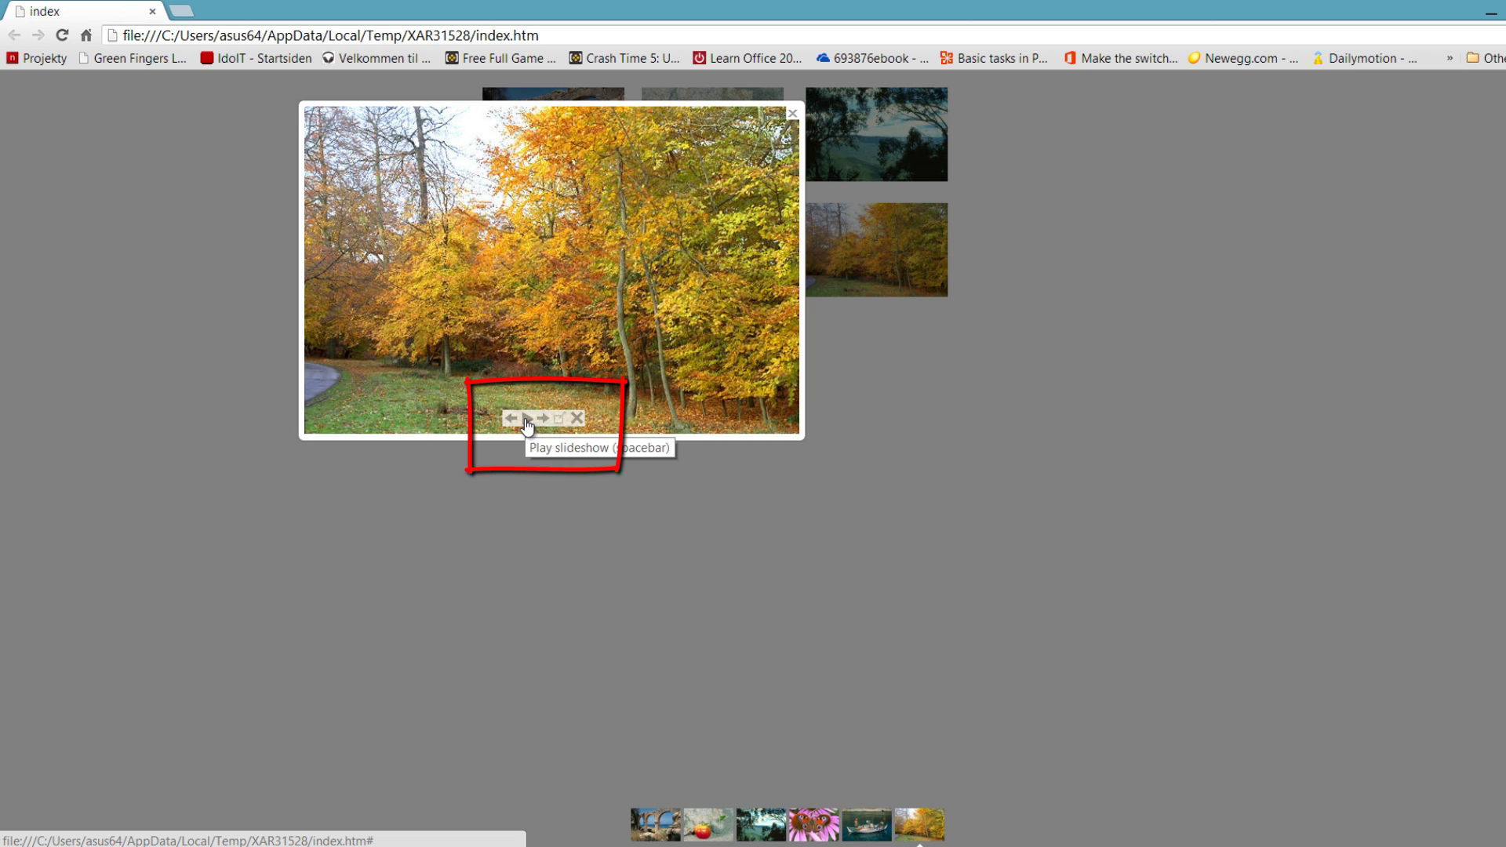
click(527, 424)
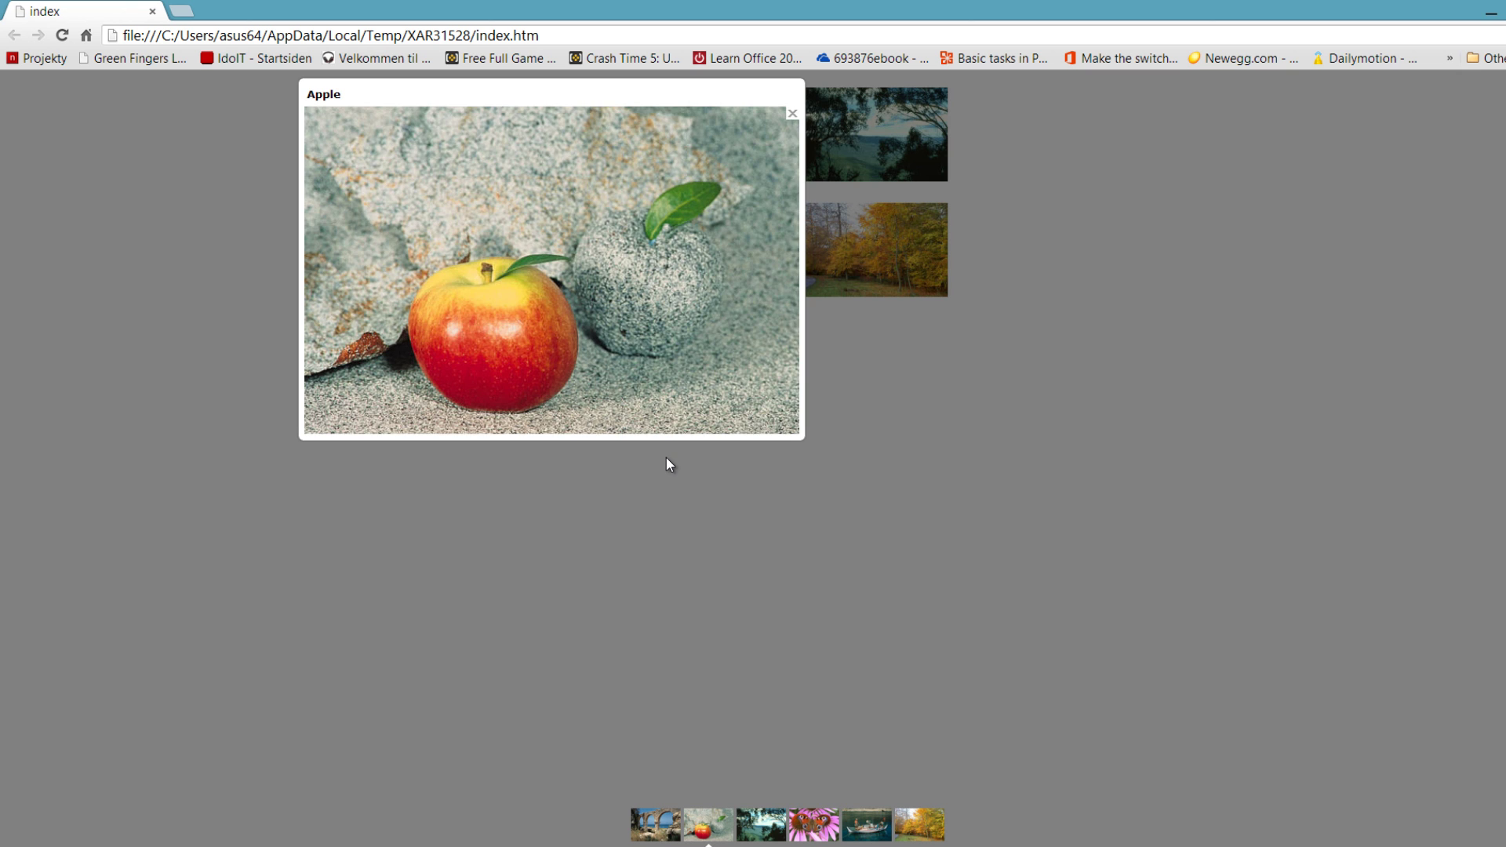
Step: View the forest, autumn, boat, butterfly, valley and Apple slideshow photos, then close Chrome
mouse_move(602, 413)
click(578, 419)
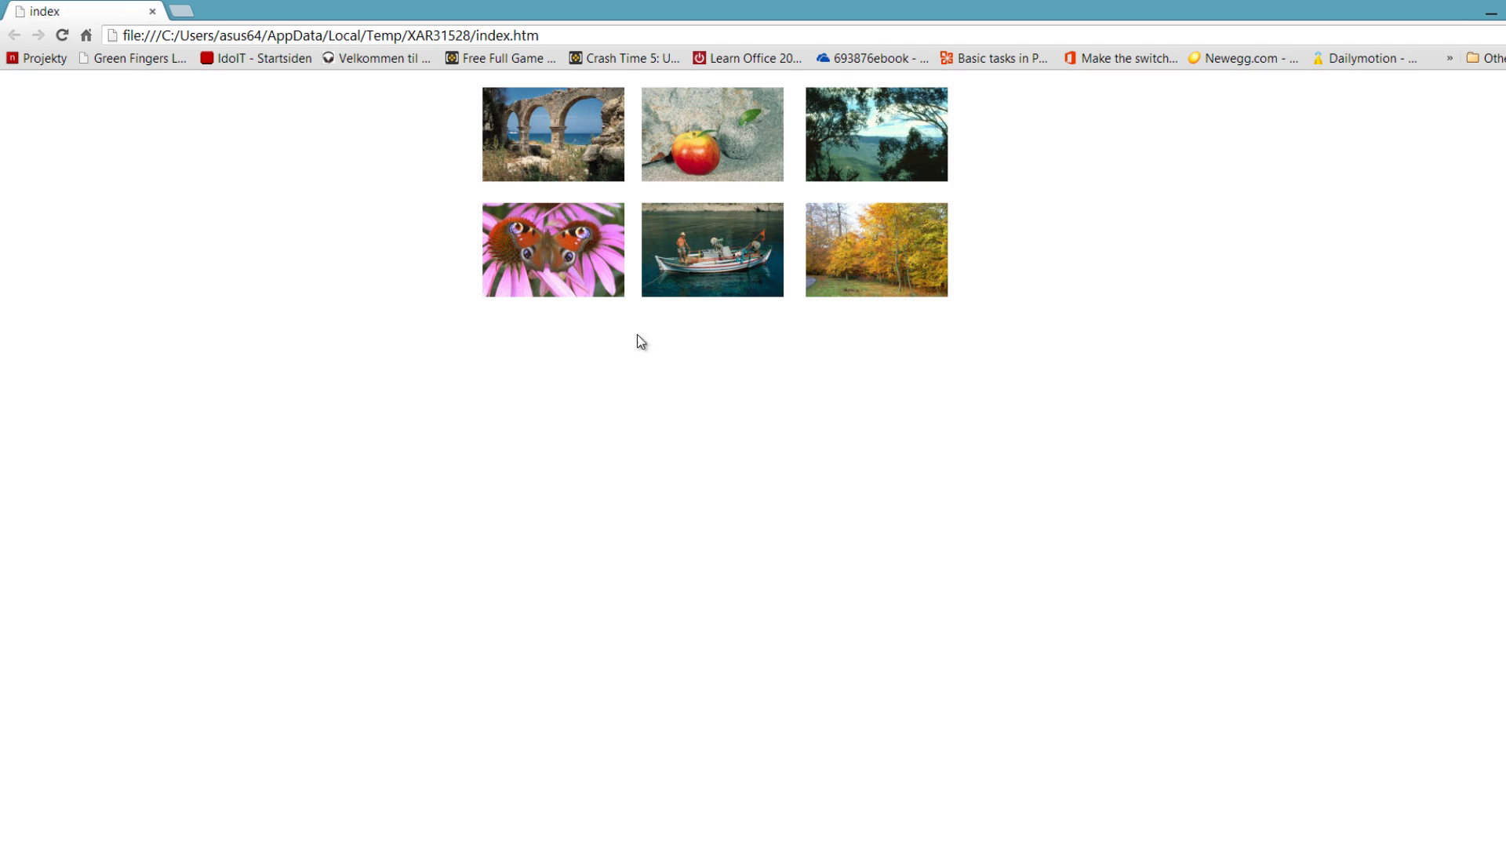
click(878, 150)
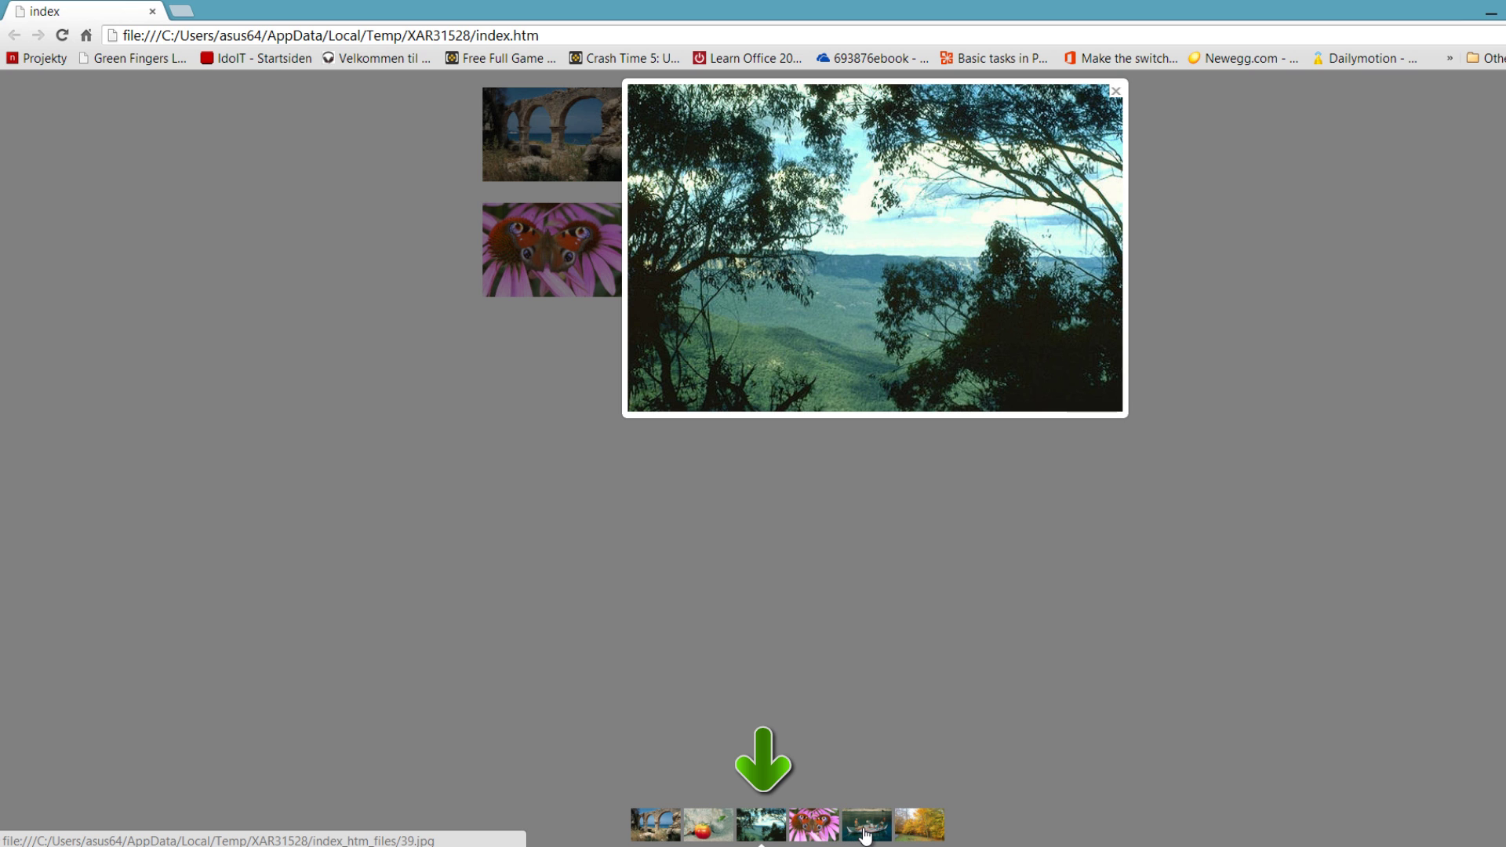
click(914, 830)
click(857, 831)
click(813, 830)
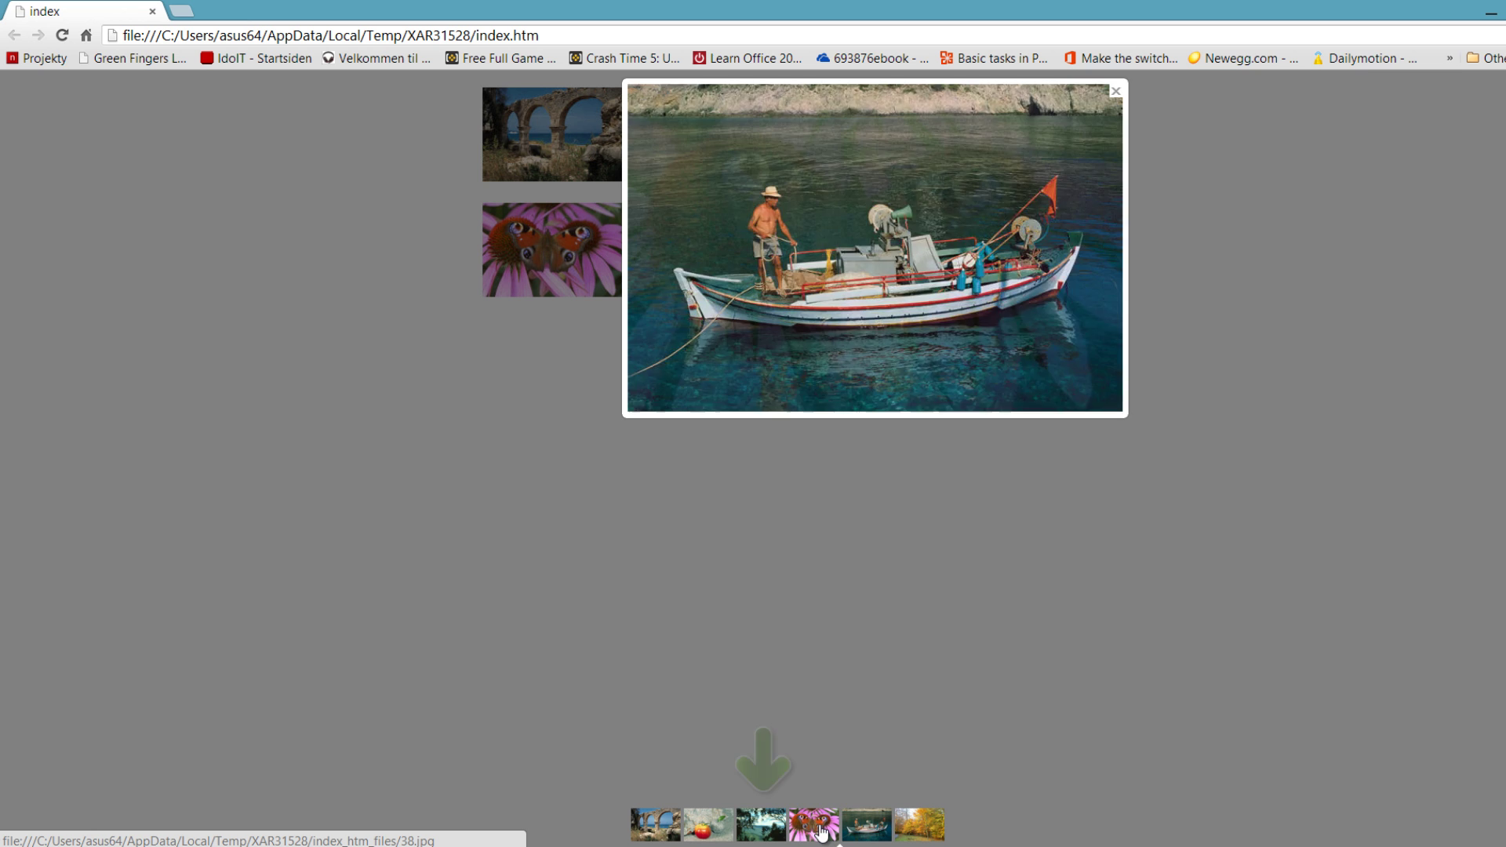
click(769, 833)
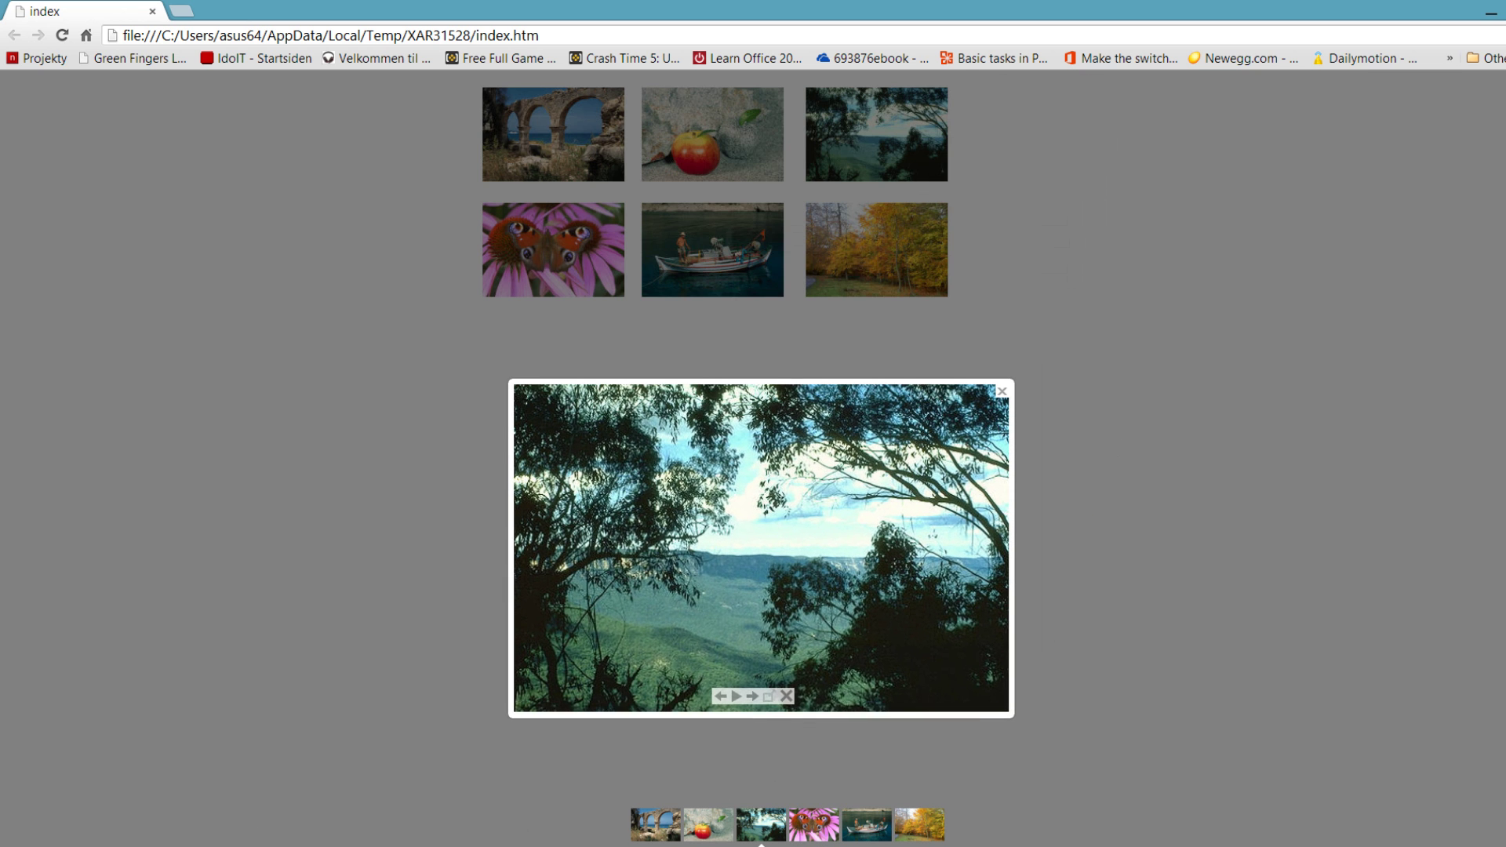
click(706, 830)
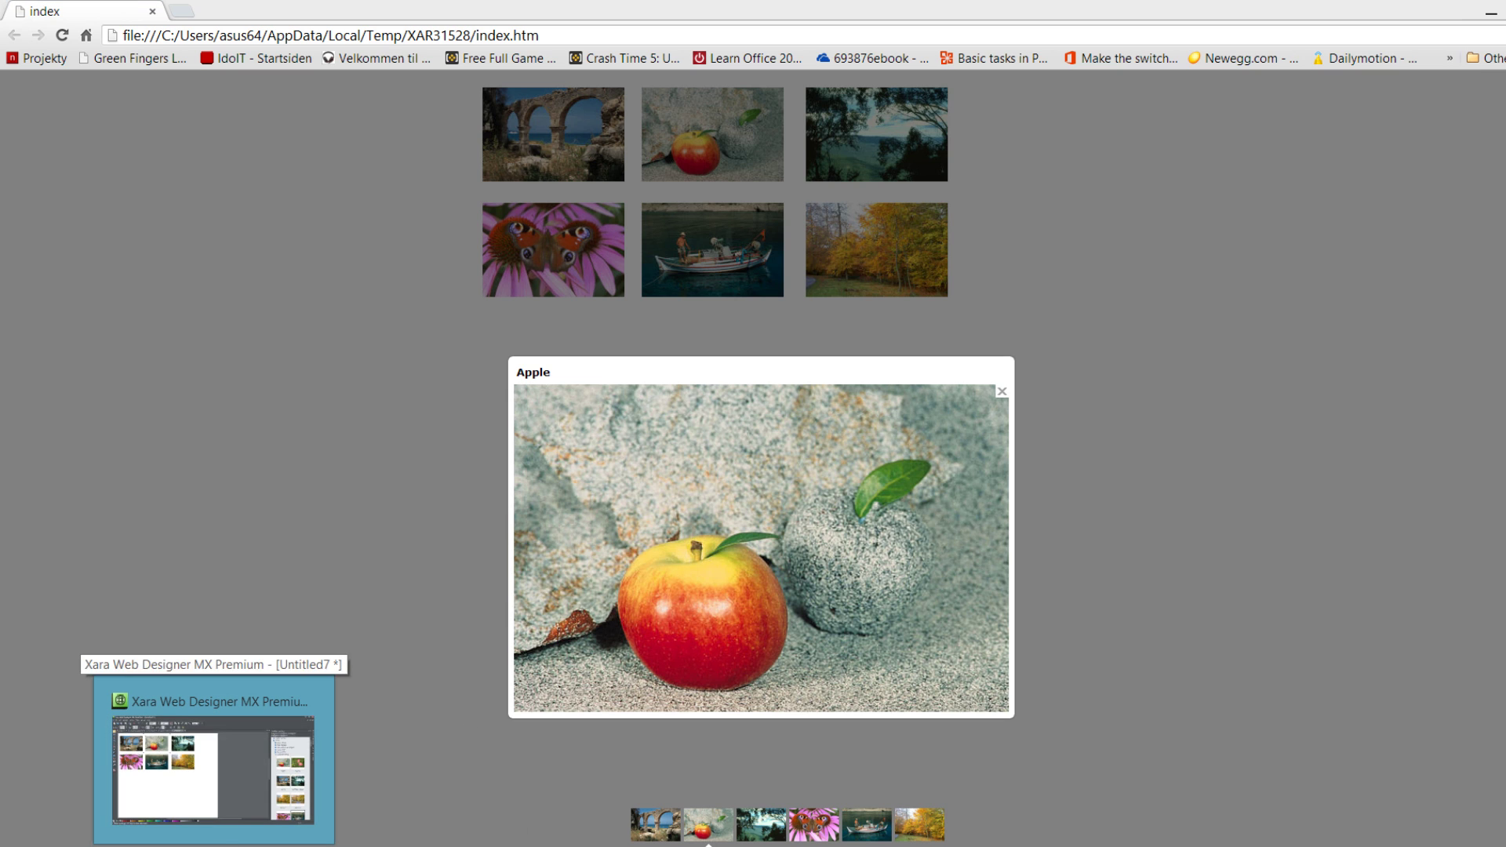
right_click(214, 838)
click(233, 811)
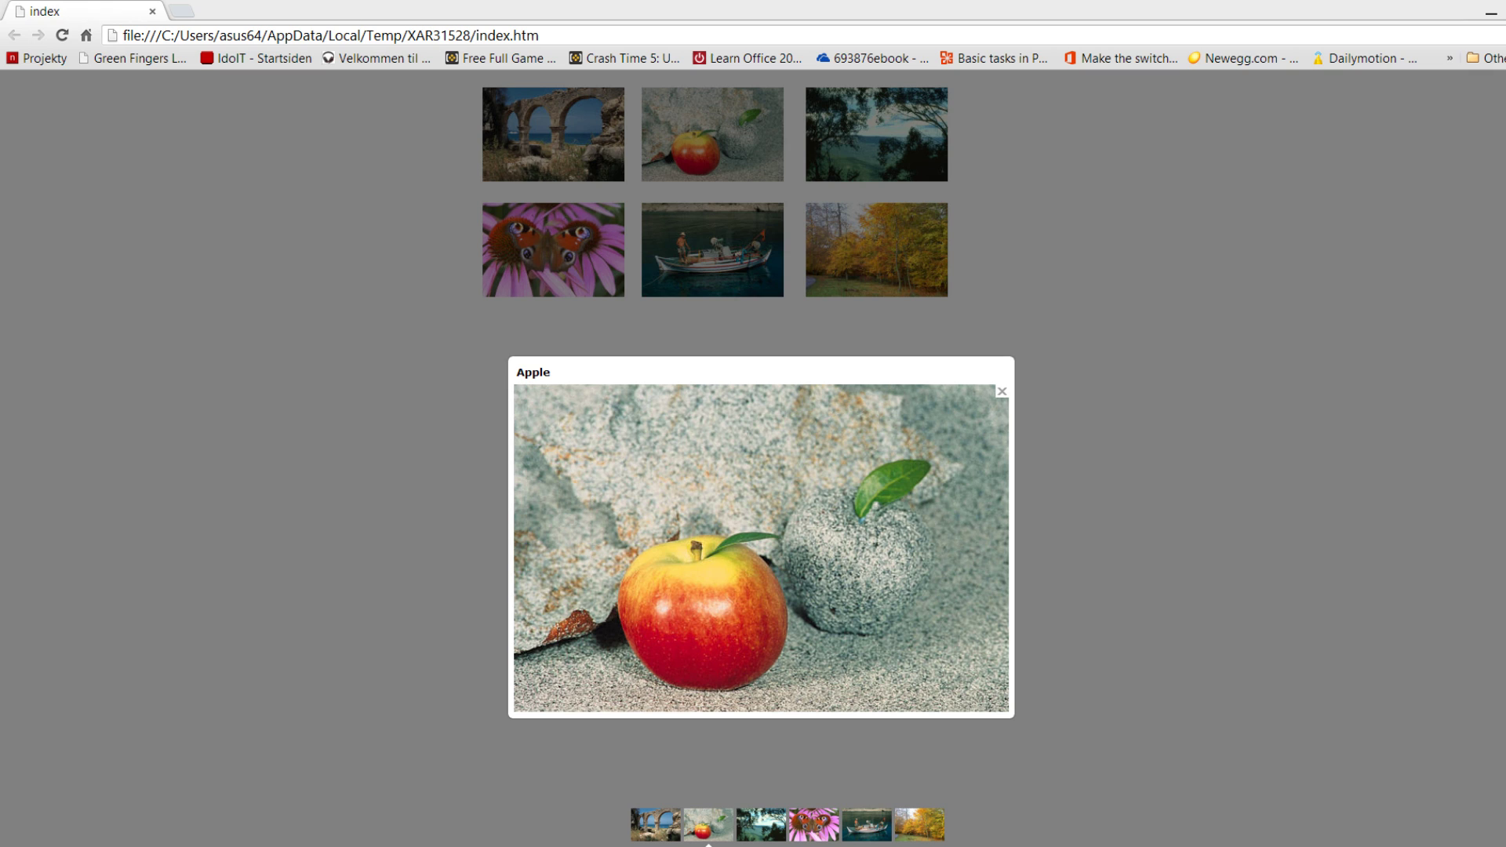
Step: Close the web page preview and tilt the apple photo counter-clockwise
mouse_move(208, 836)
click(224, 777)
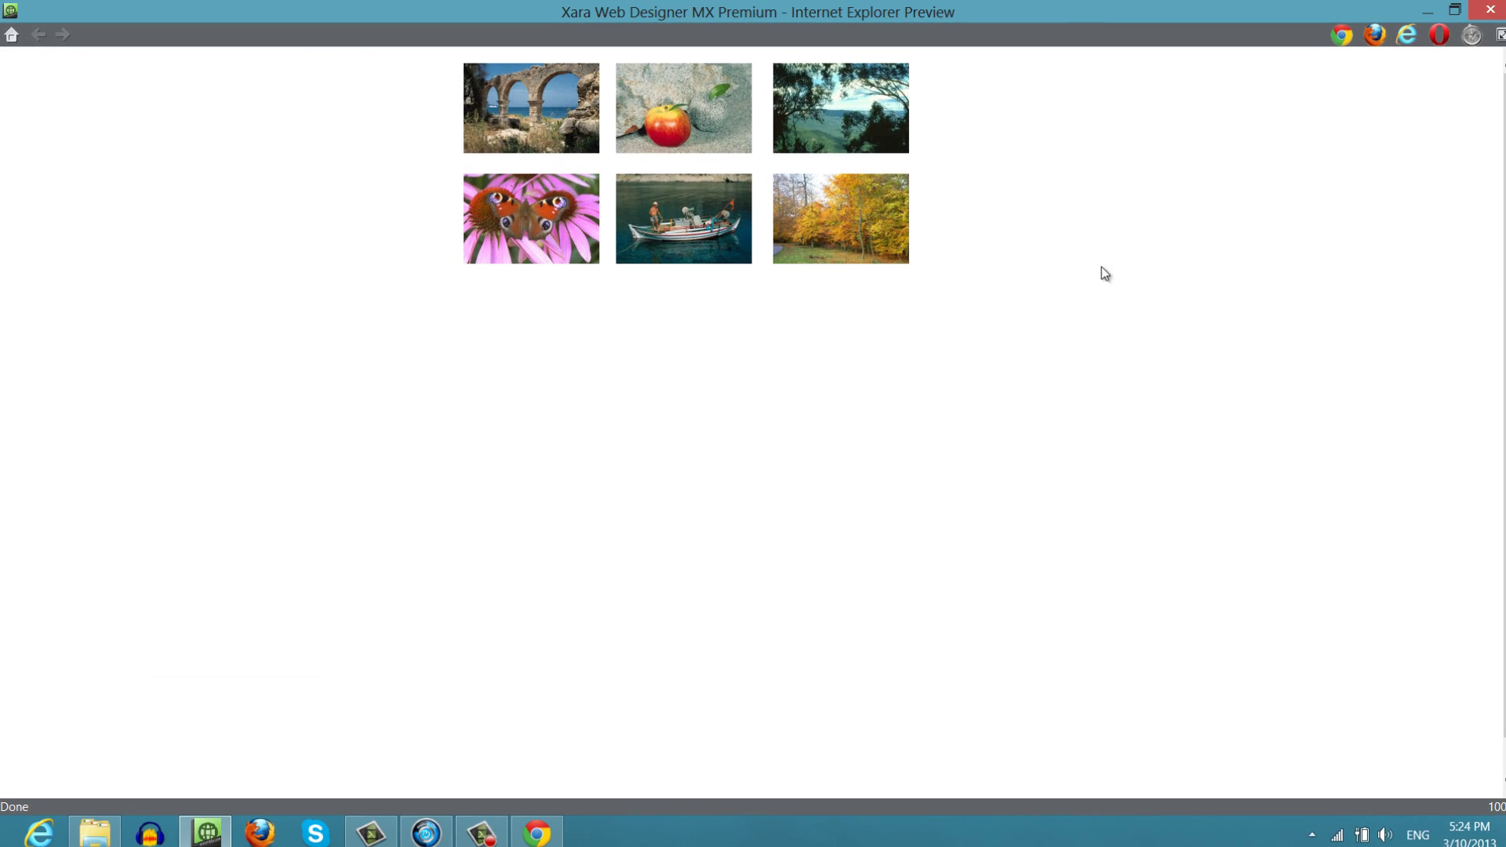
click(1490, 9)
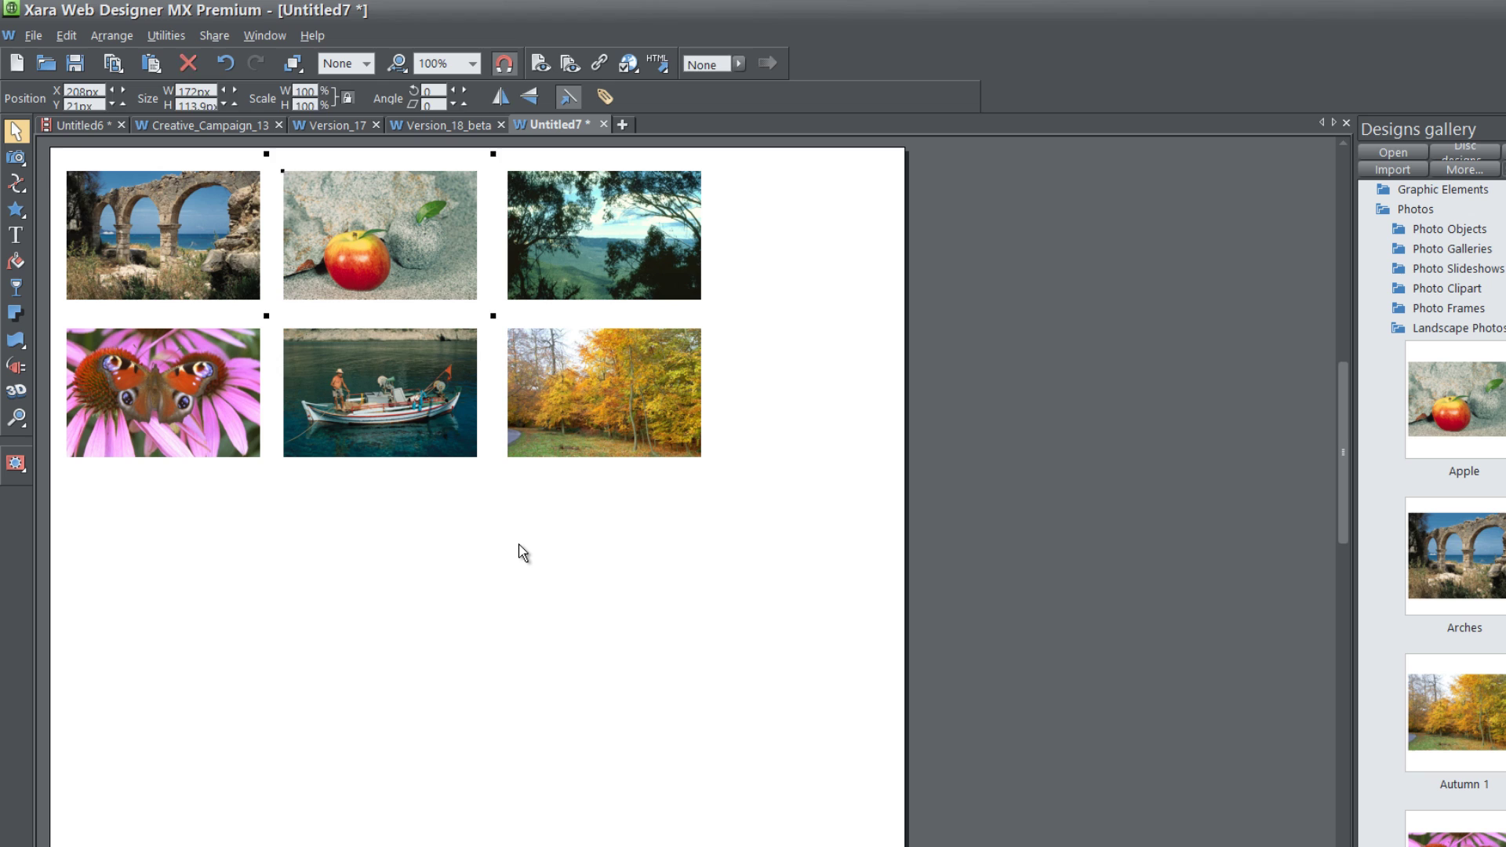
click(480, 510)
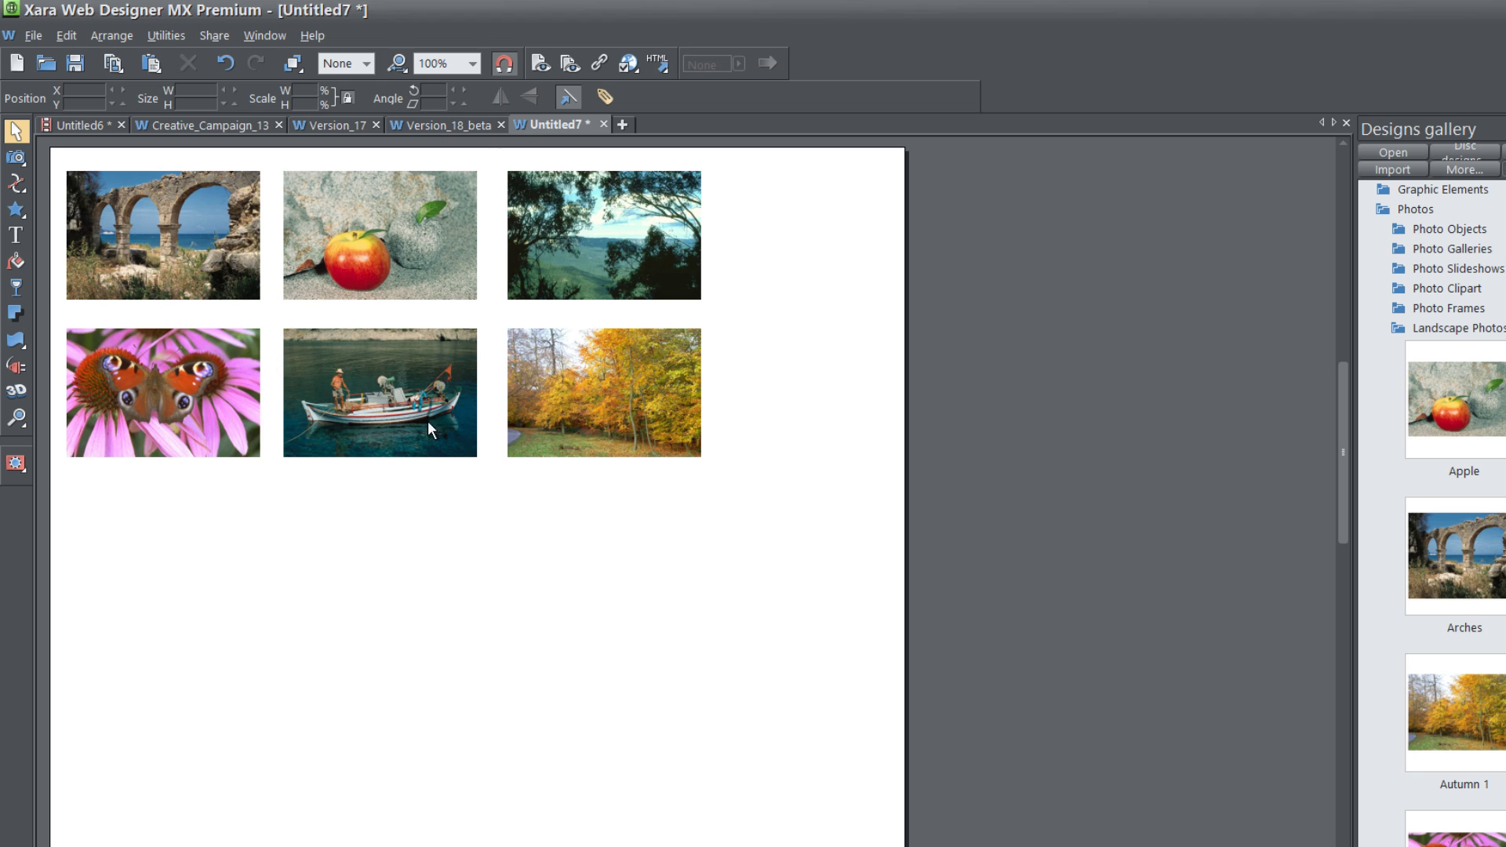
click(408, 293)
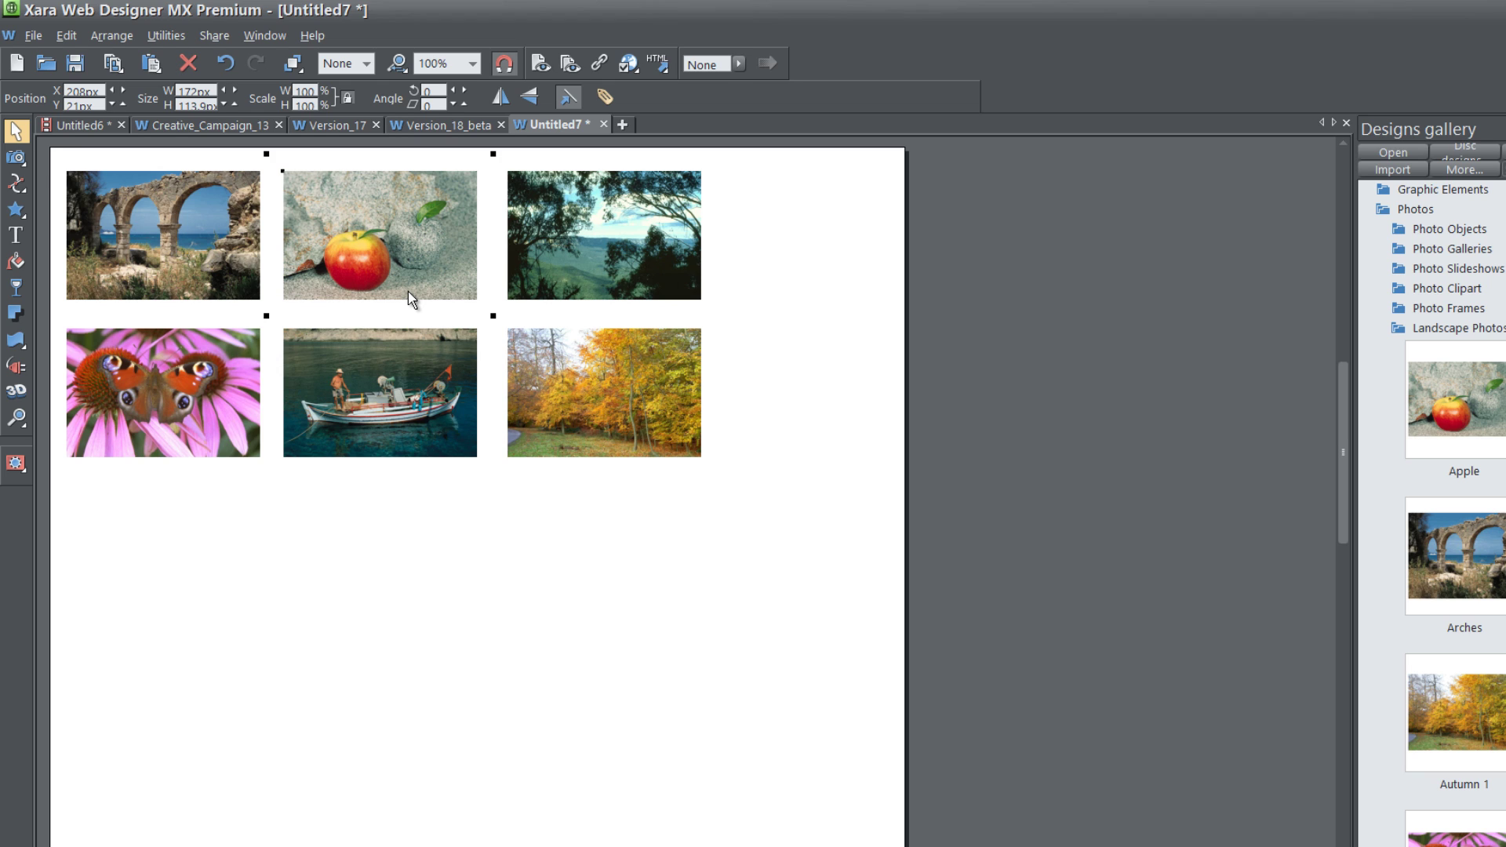
click(424, 231)
drag(491, 153, 480, 147)
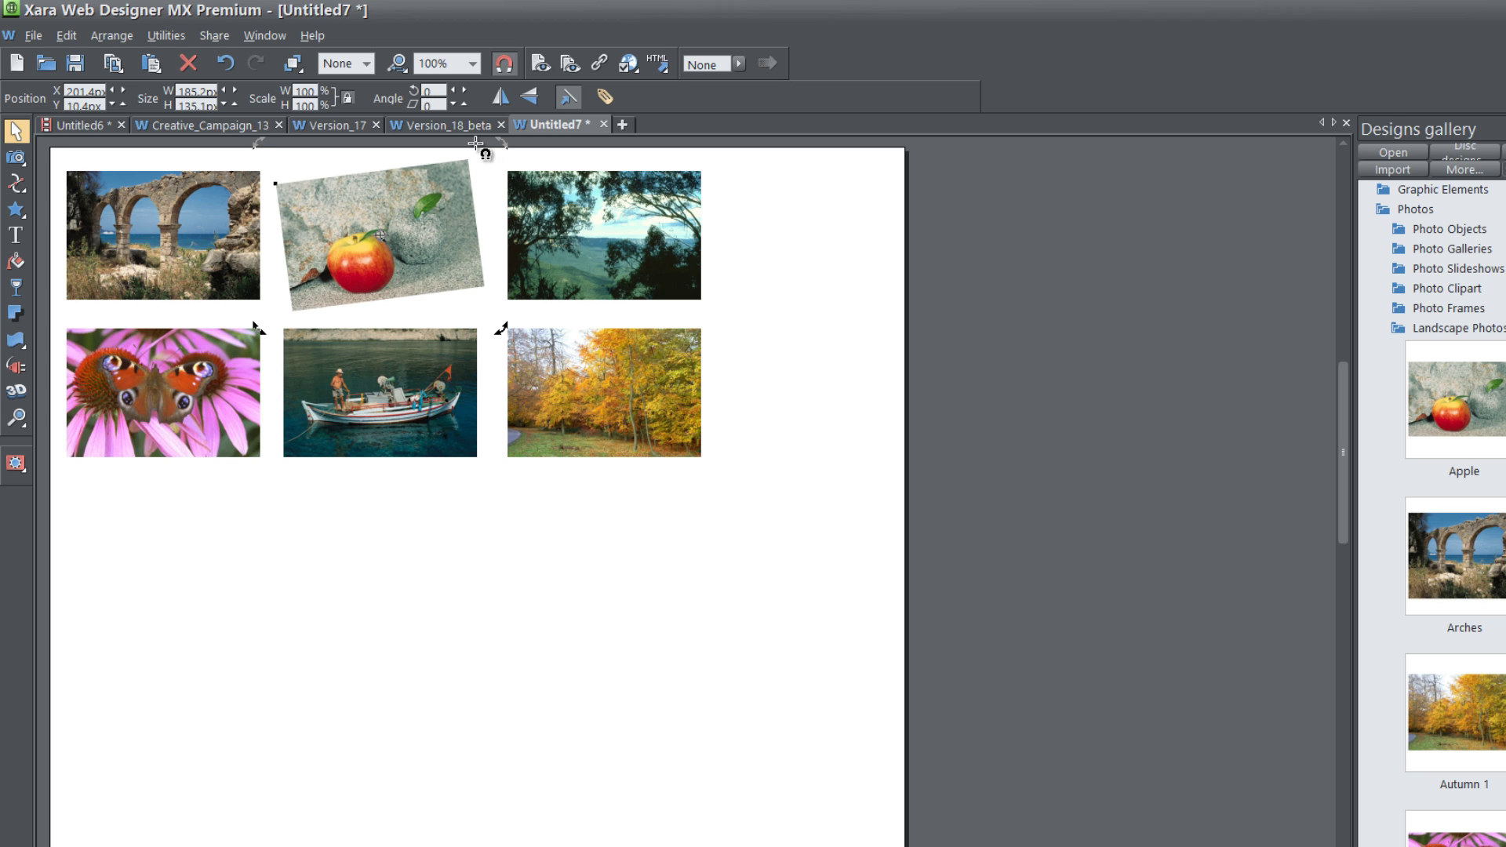
Step: Tilt the landscape photo beside the apple clockwise
click(587, 233)
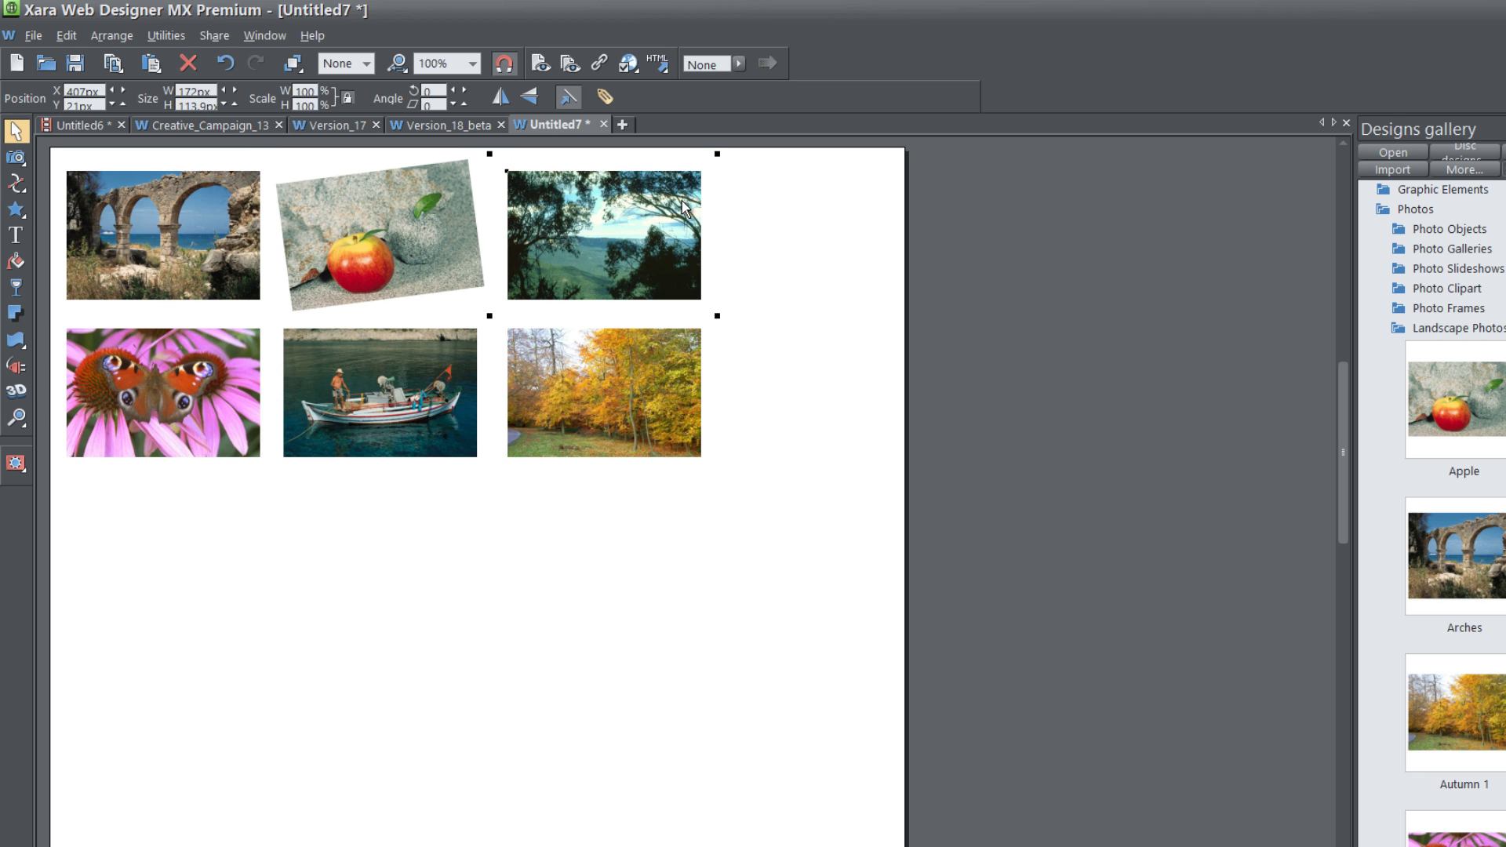
drag(720, 153, 736, 173)
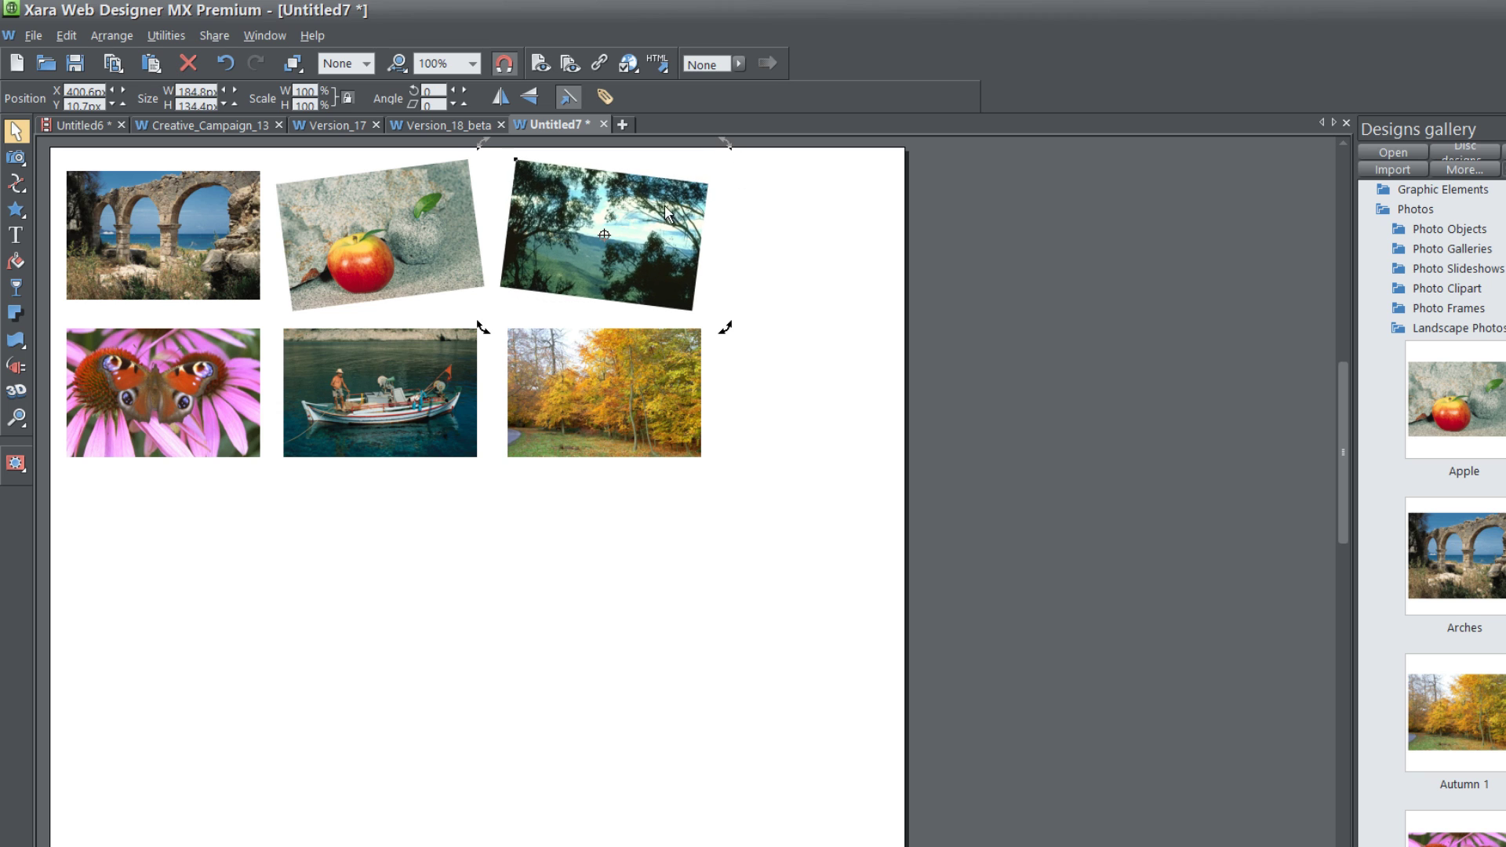
click(671, 257)
click(366, 67)
Step: Give the tilted landscape photo a 4px white outline
click(359, 162)
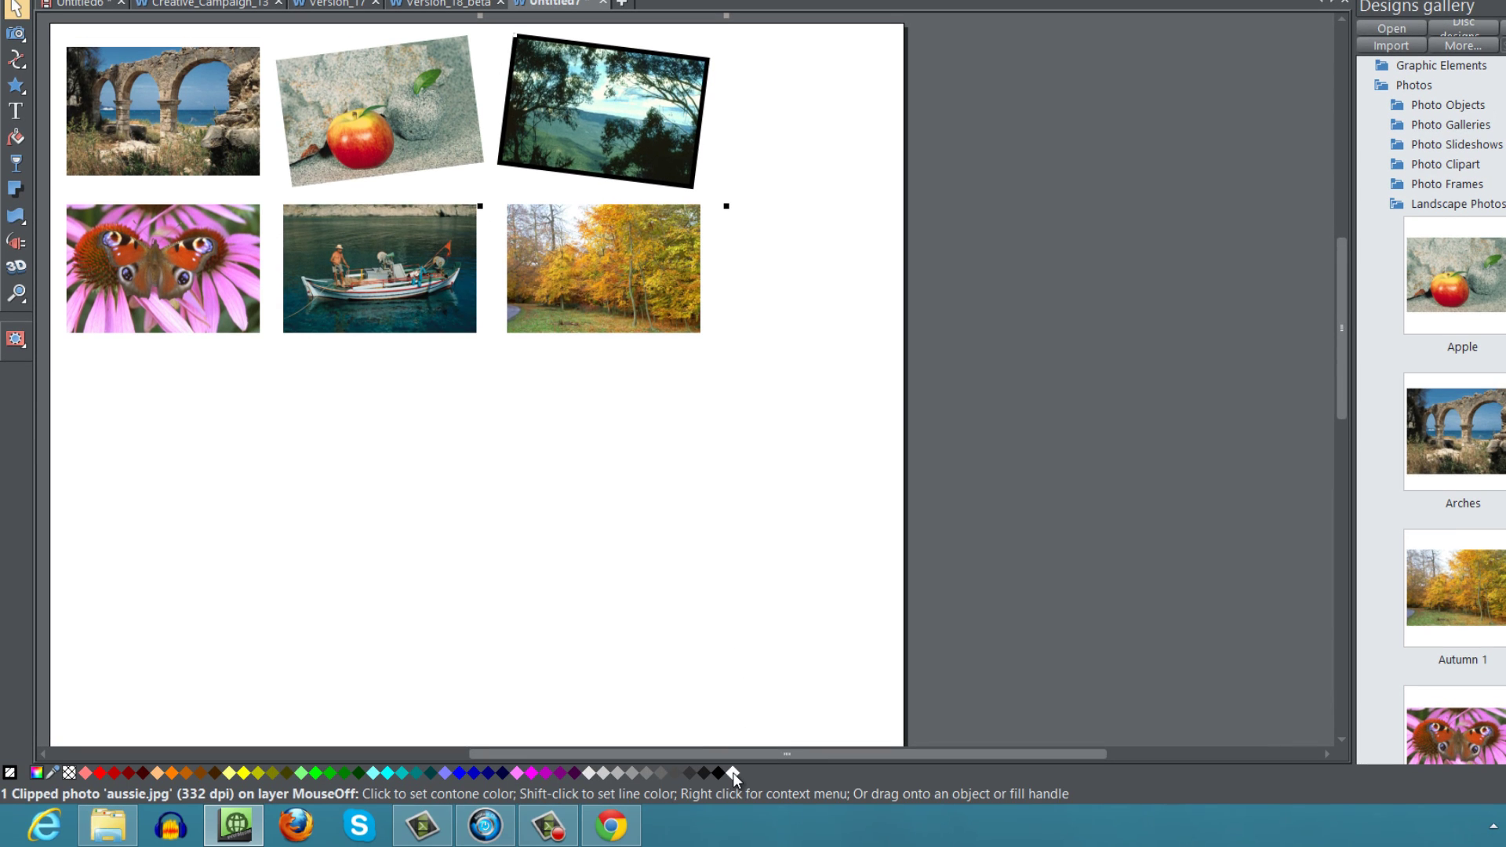
right_click(733, 774)
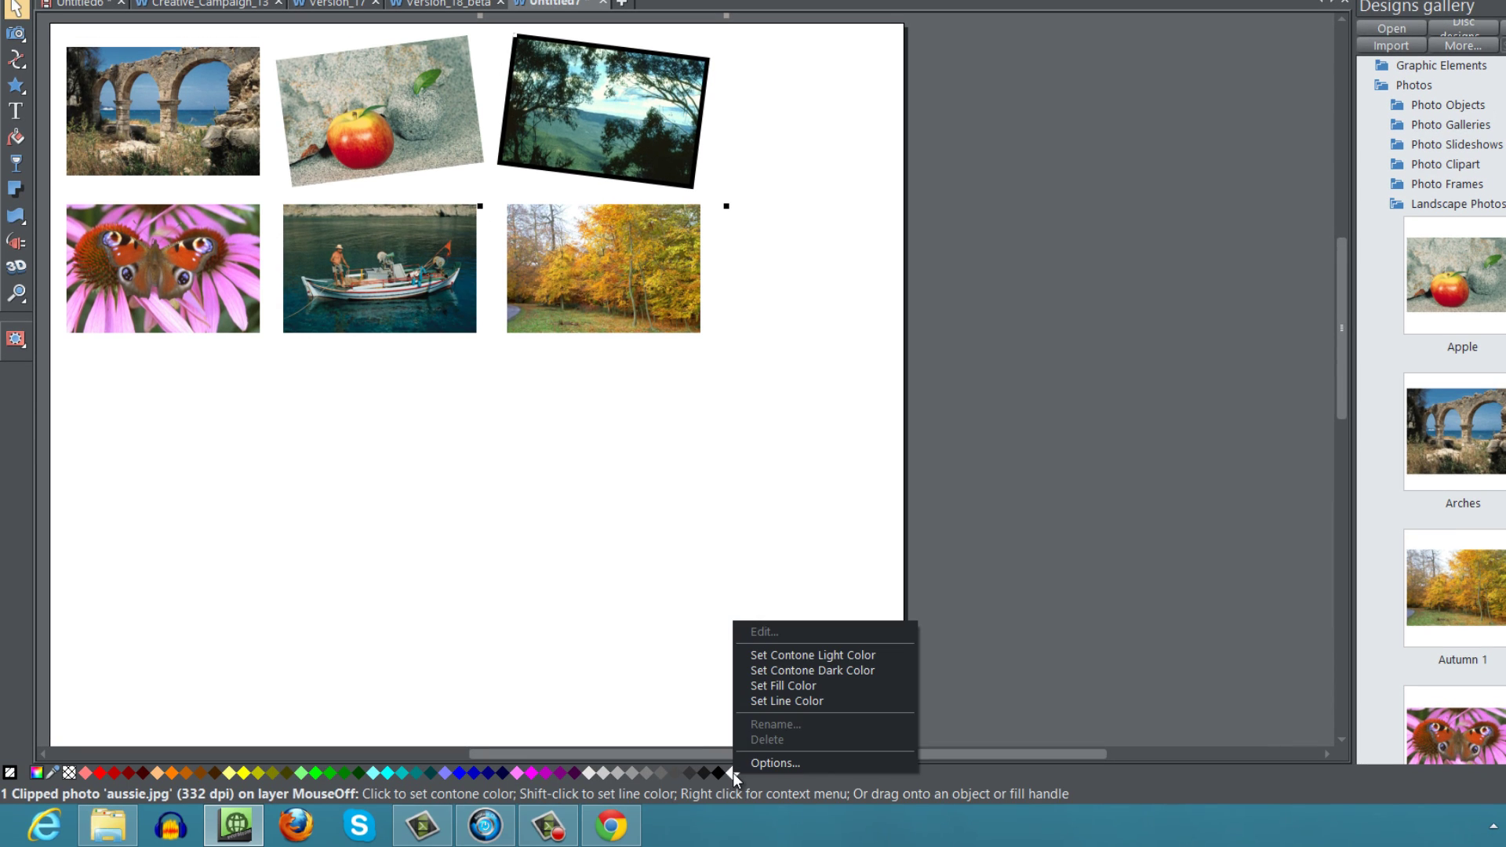
click(819, 699)
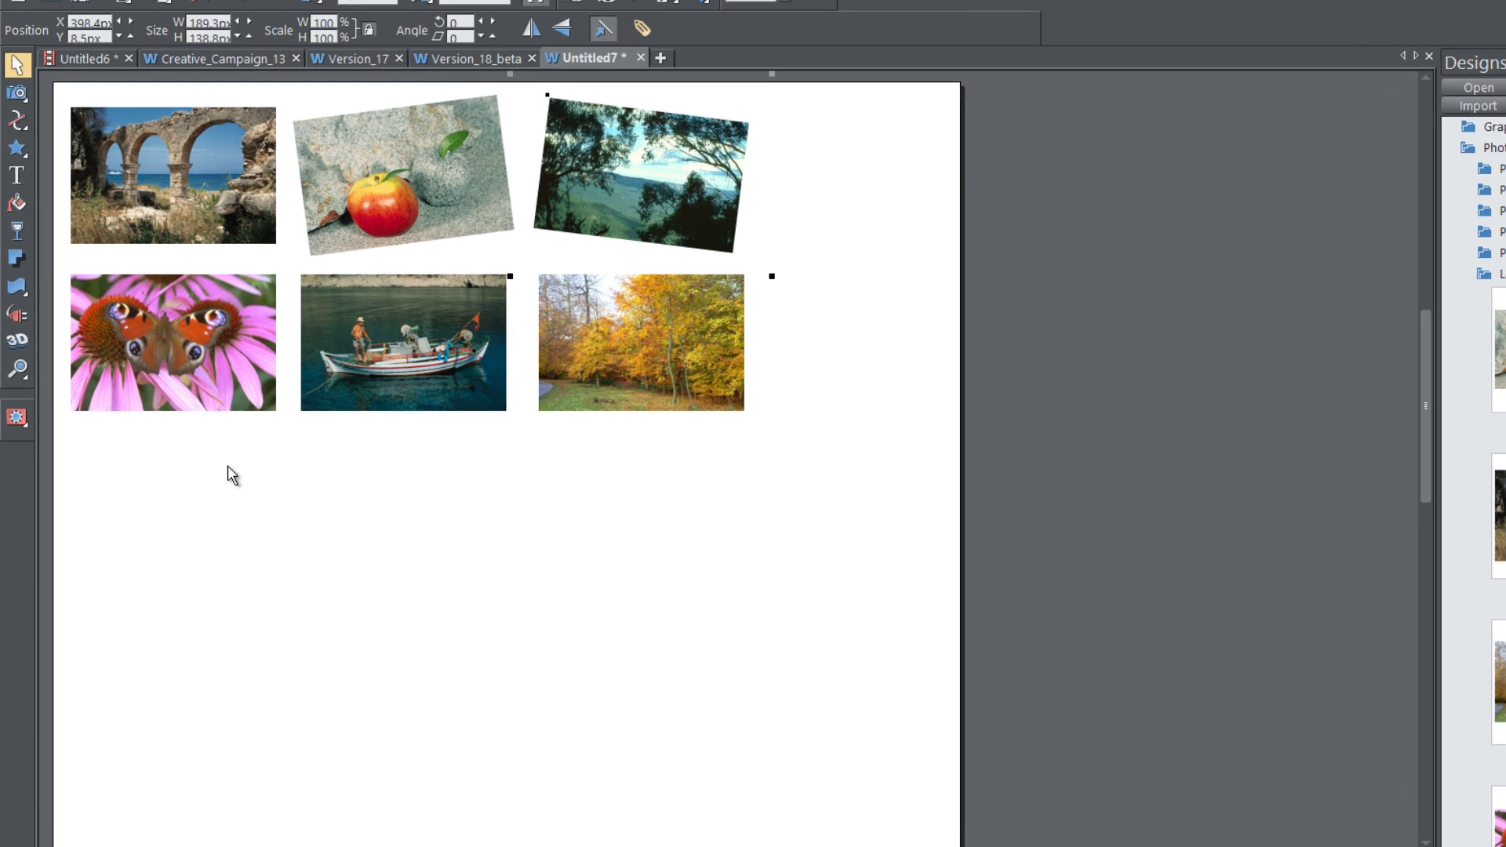
Step: Add a wall shadow offset slightly right and down, with 16px blur and 39% transparency
click(16, 258)
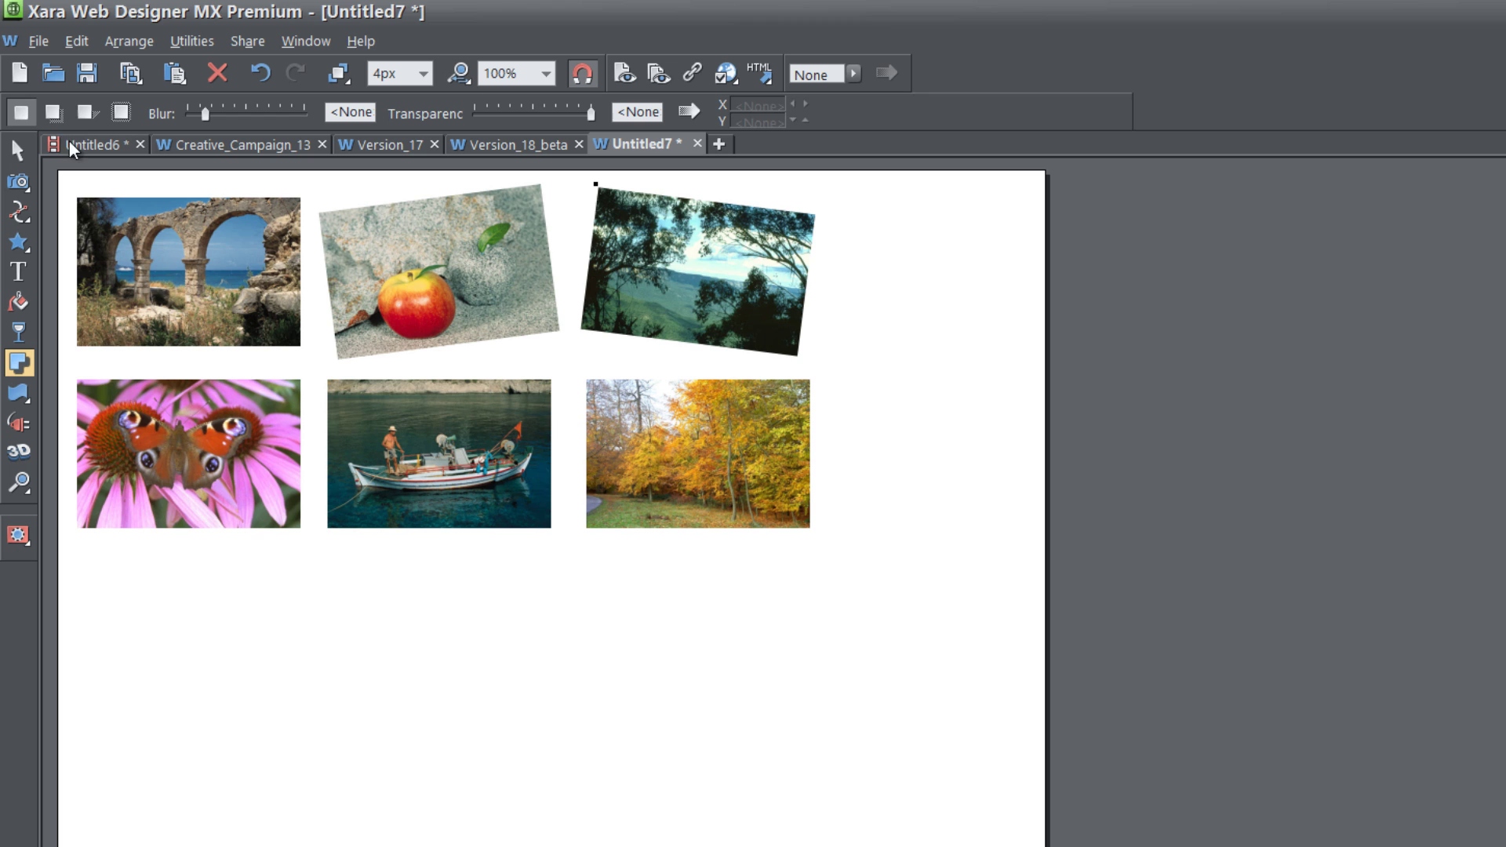
click(54, 113)
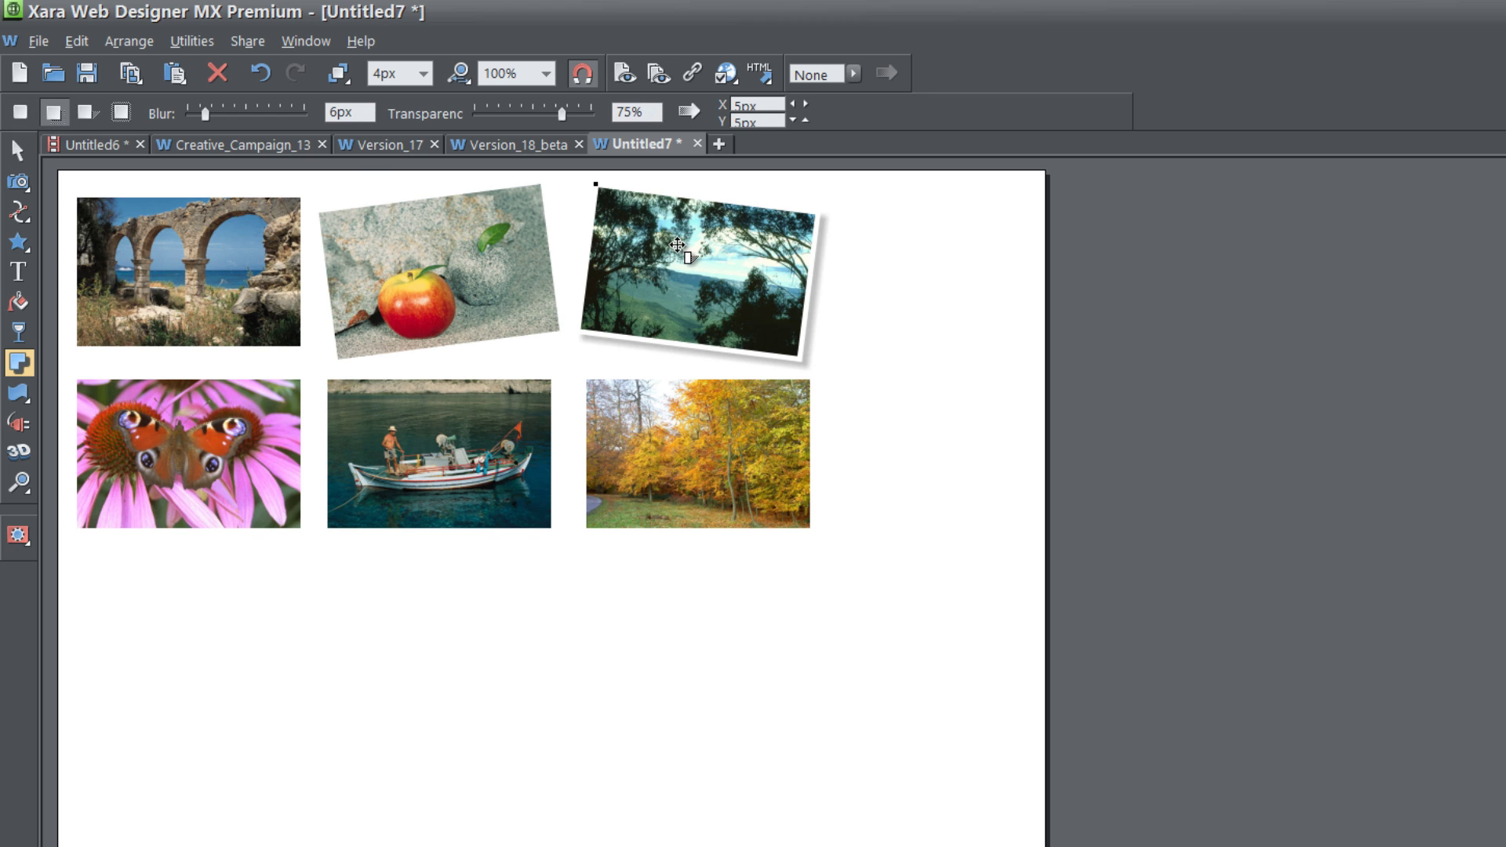
drag(675, 243, 678, 244)
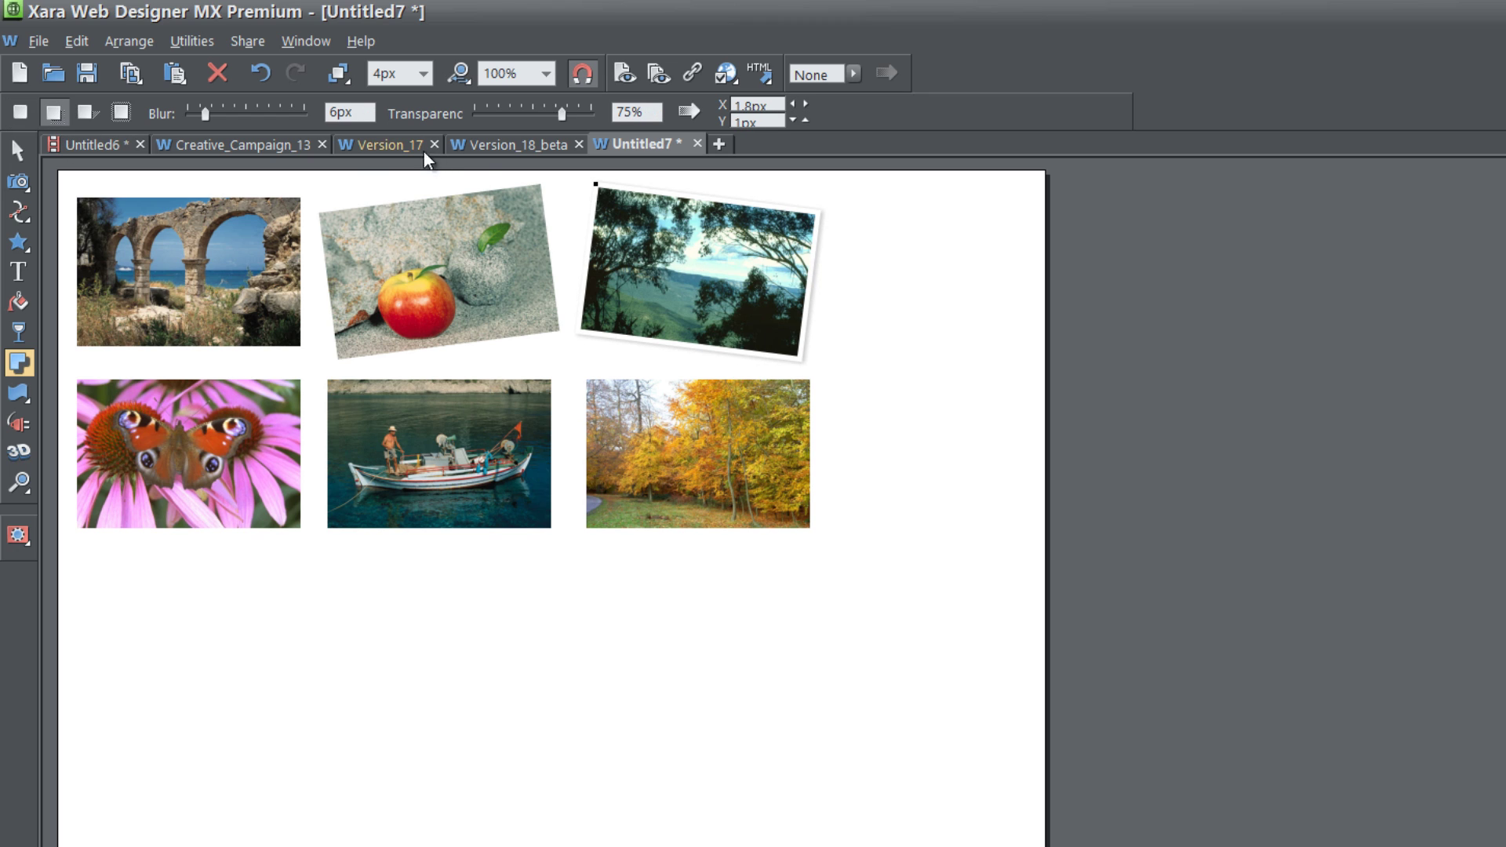
click(233, 111)
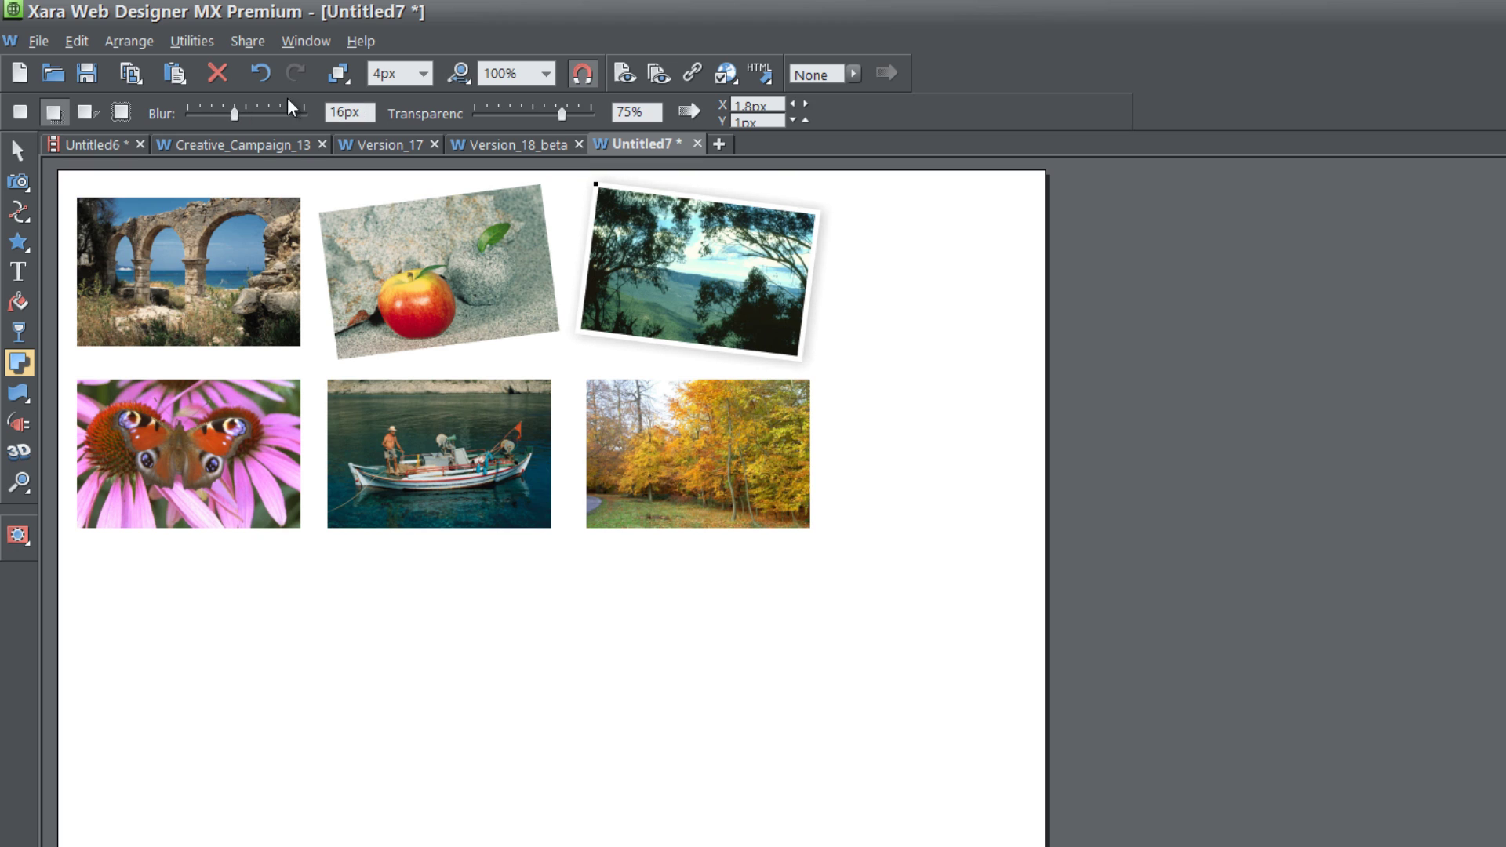
click(521, 111)
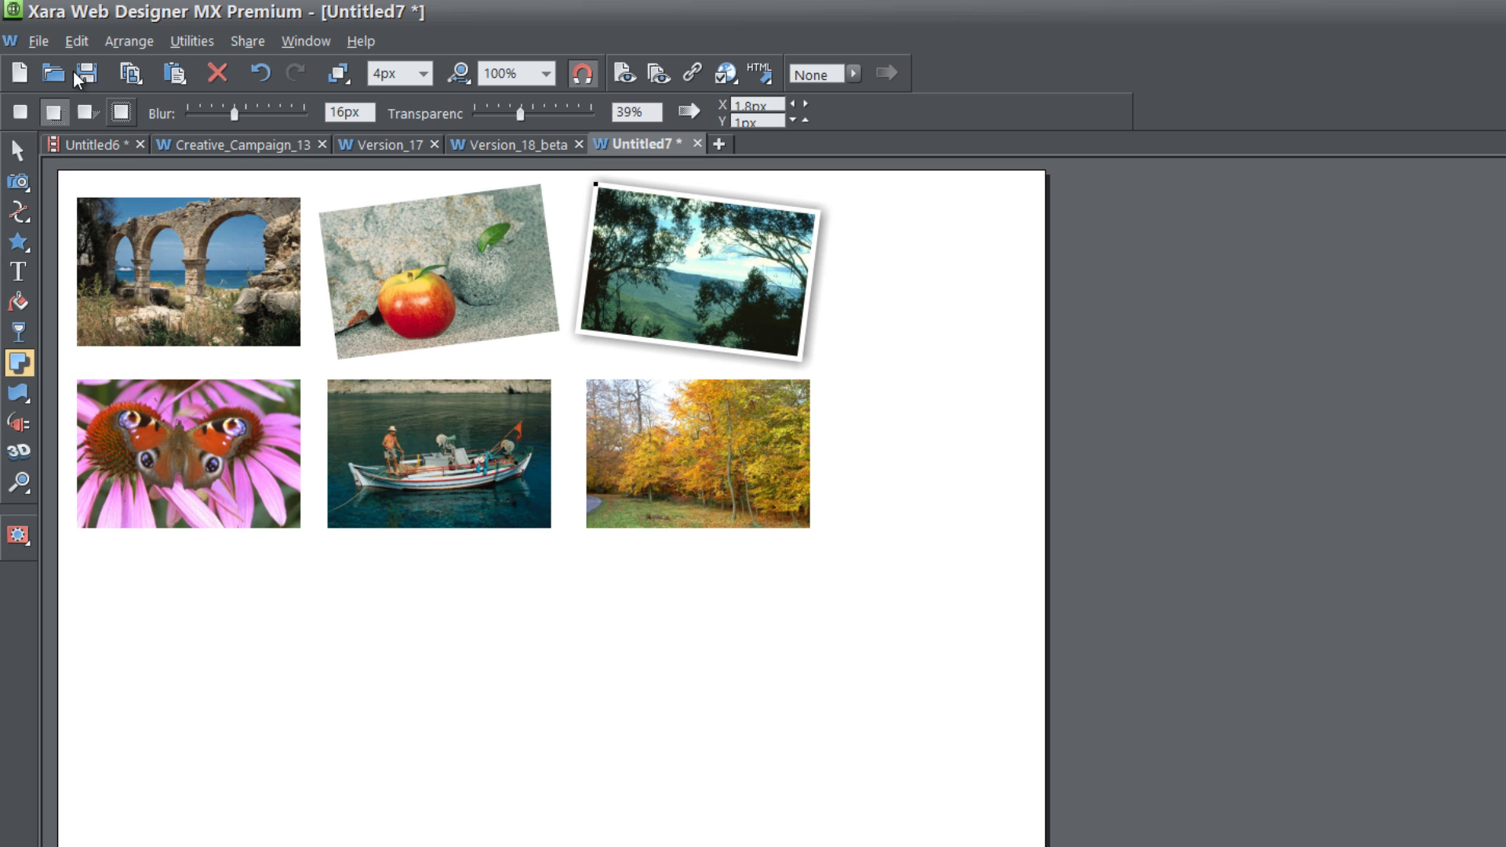
Step: Preview the page in Chrome and open, then close, the tilted landscape photo's enlarged pop-up
click(44, 45)
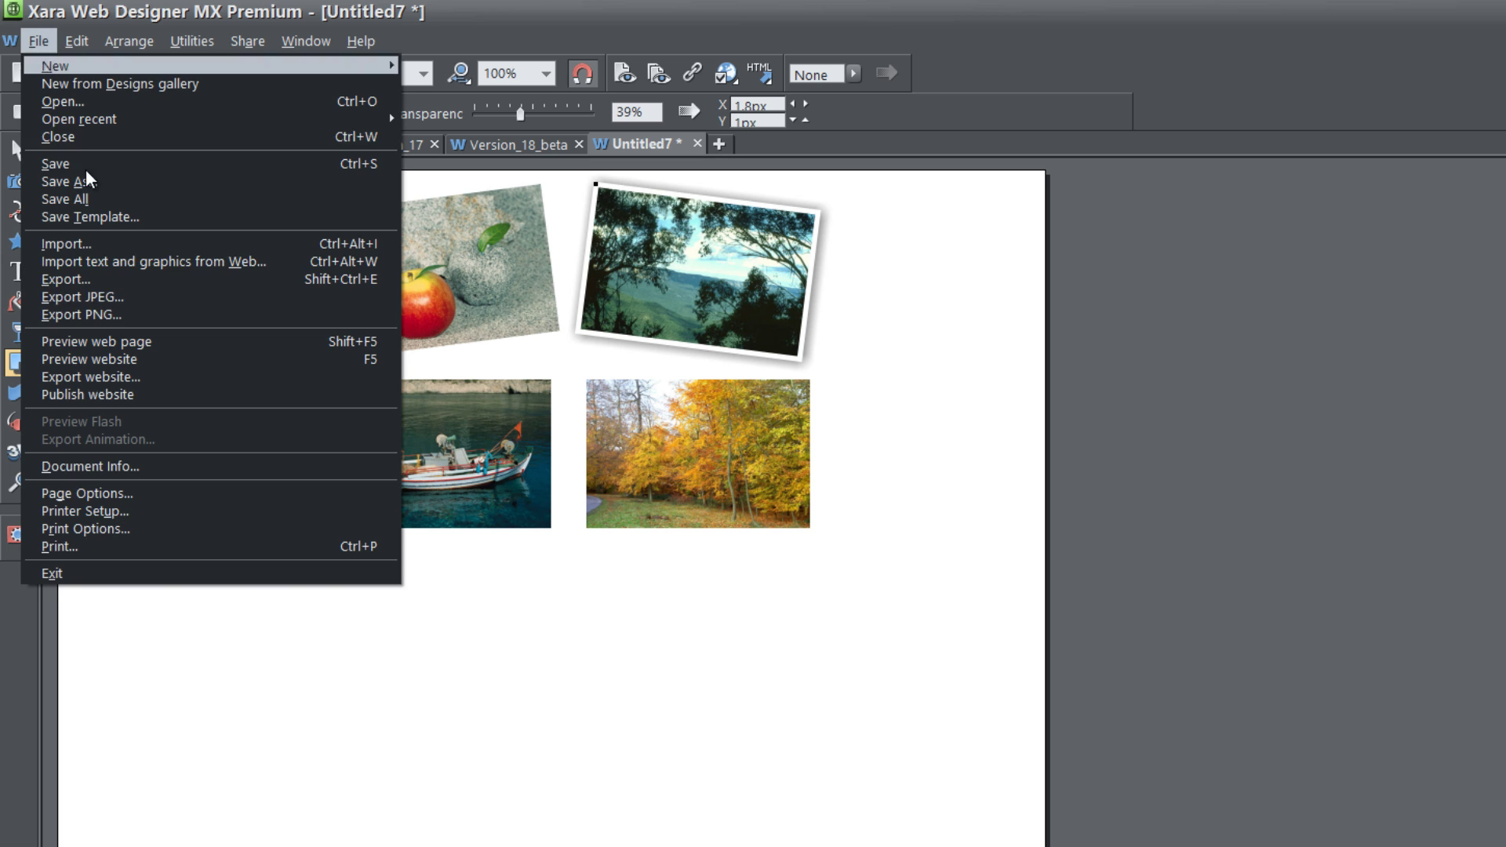
click(151, 339)
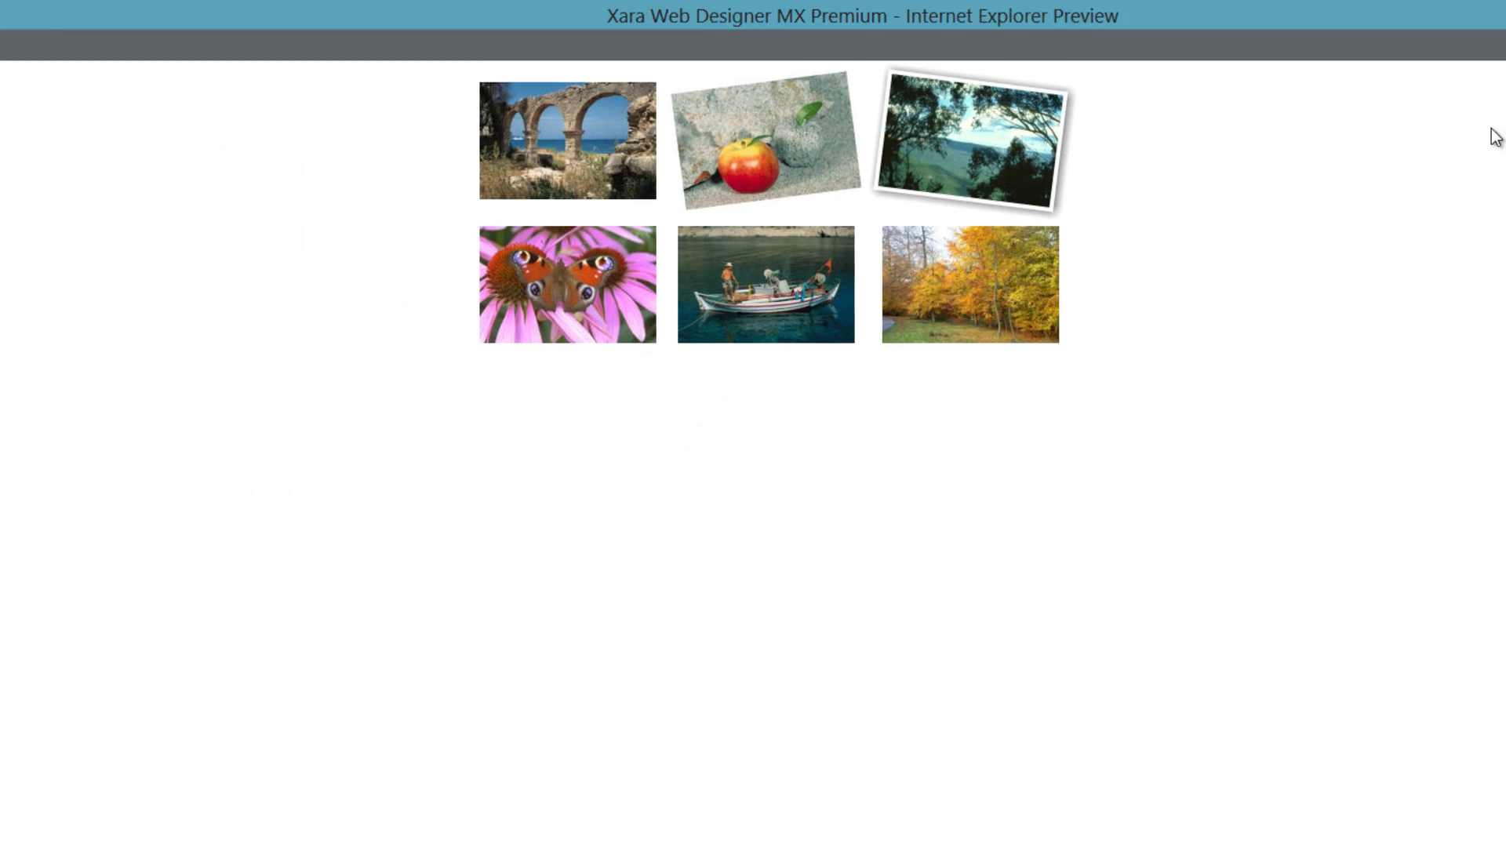
click(1288, 44)
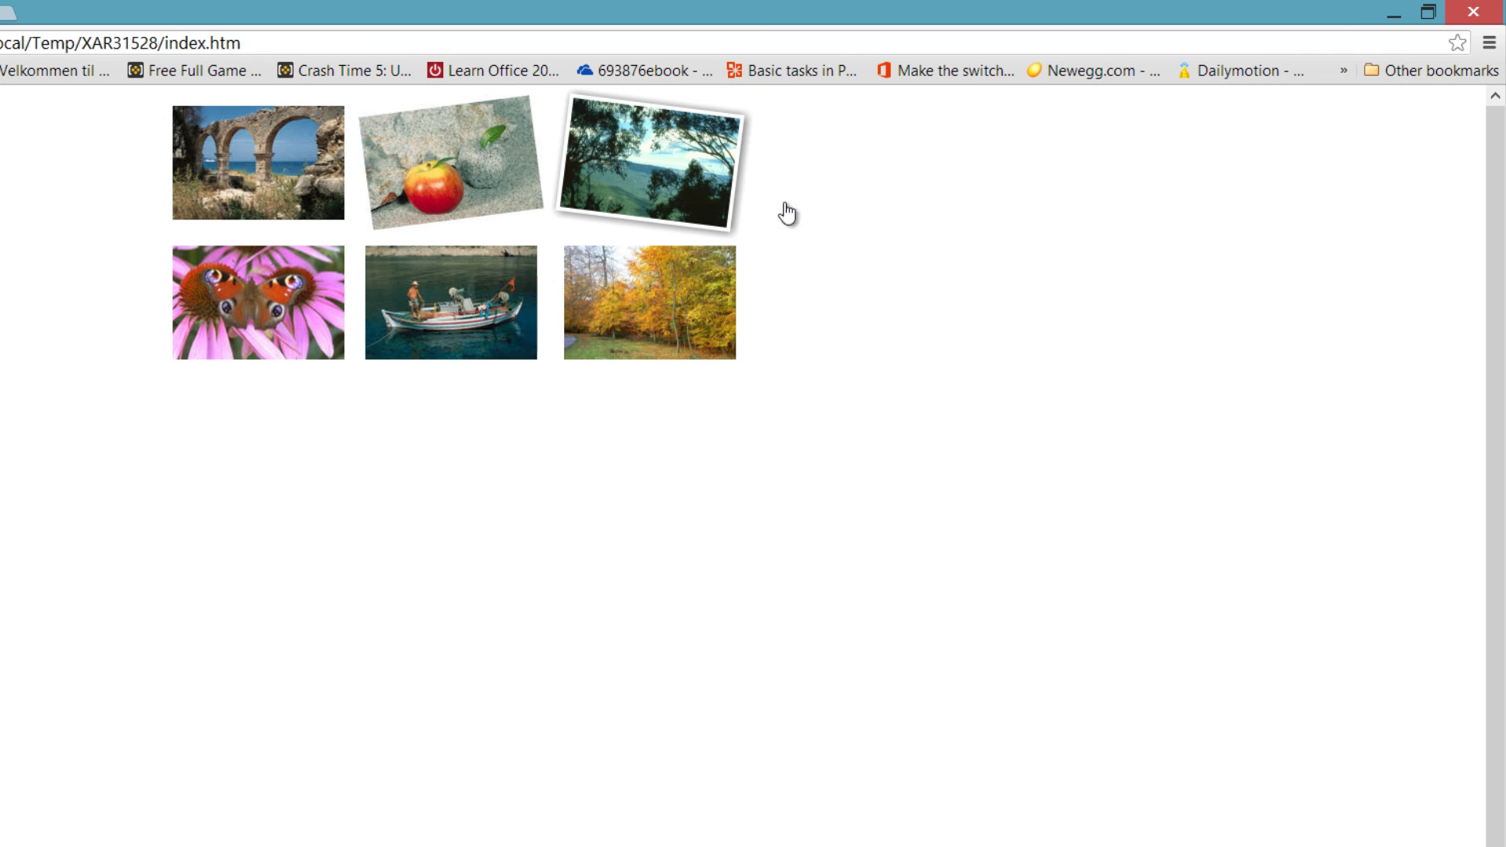
click(620, 179)
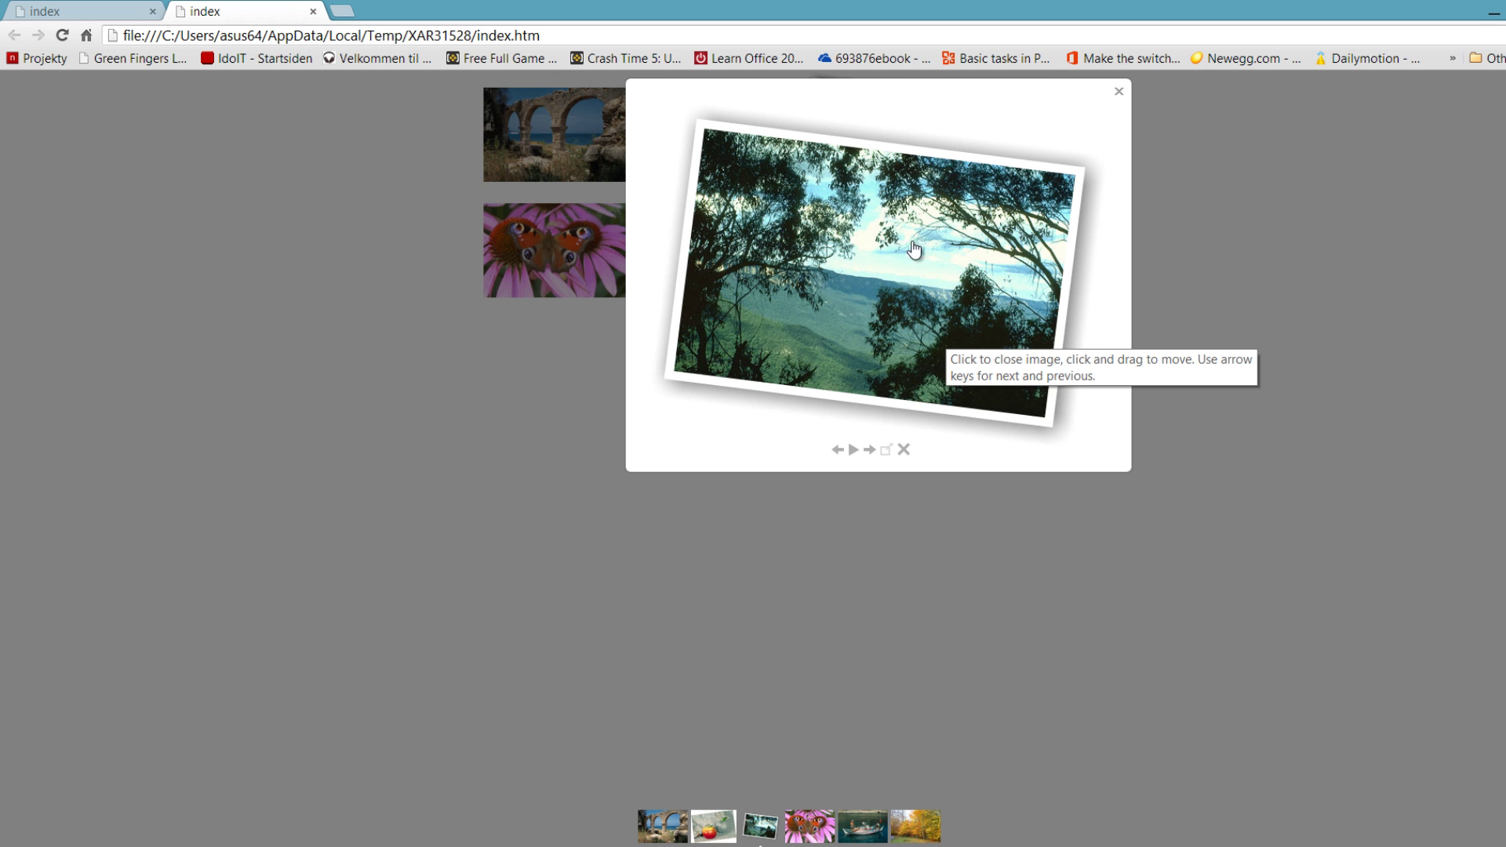
click(1119, 92)
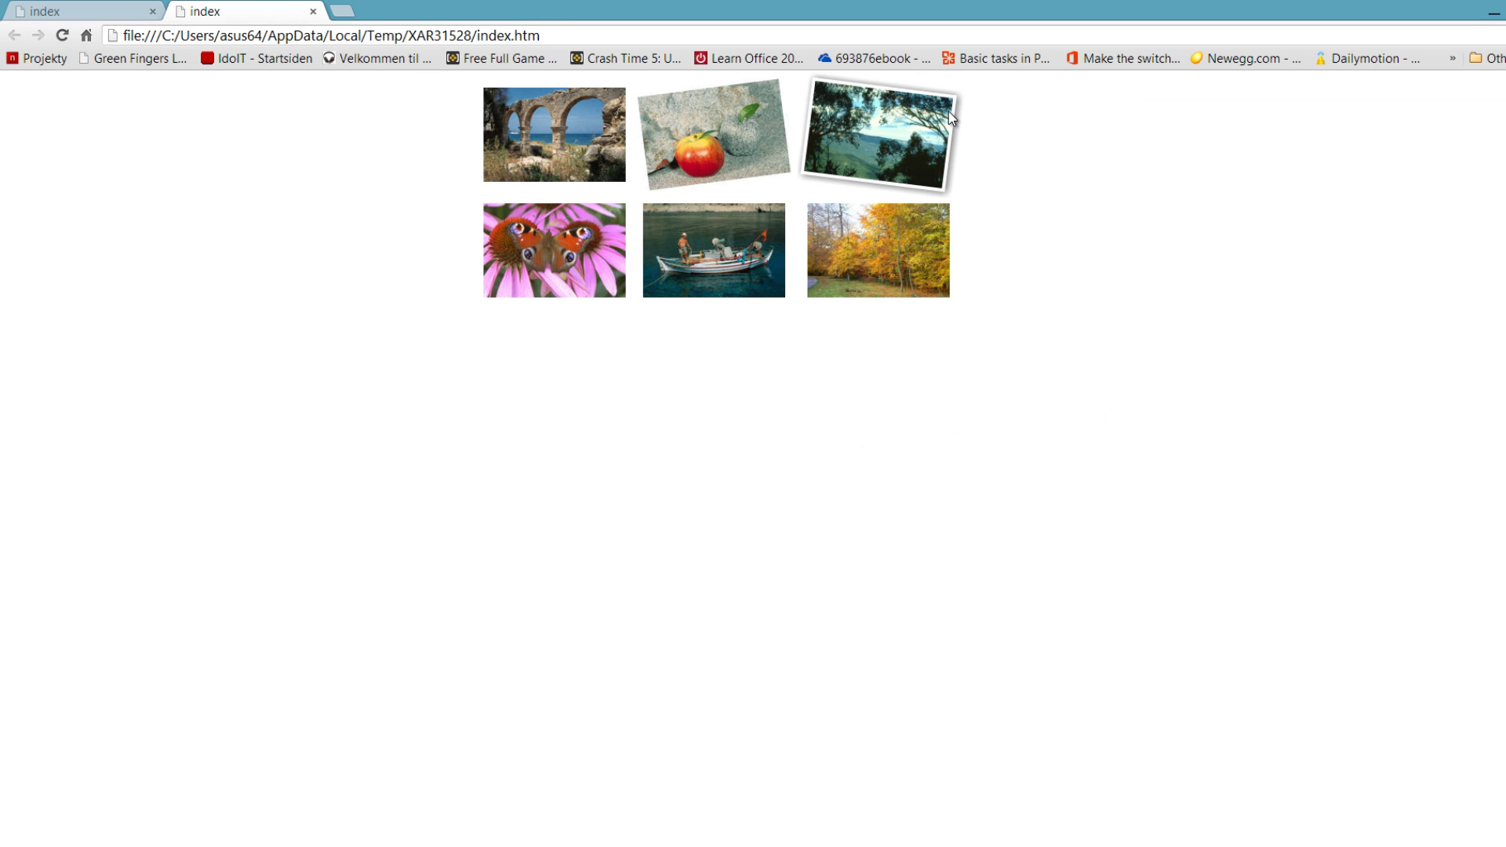